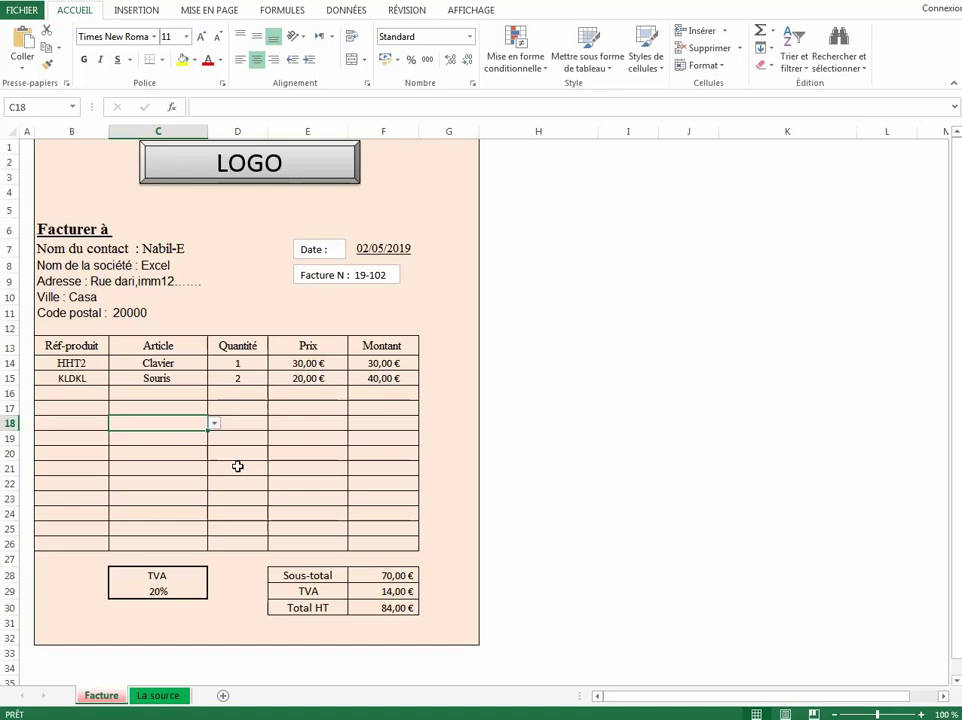
Add the article Tablette with a quantity of 50 to row 16 of the invoice
{"action": "left_click", "coordinate": [219, 406]}
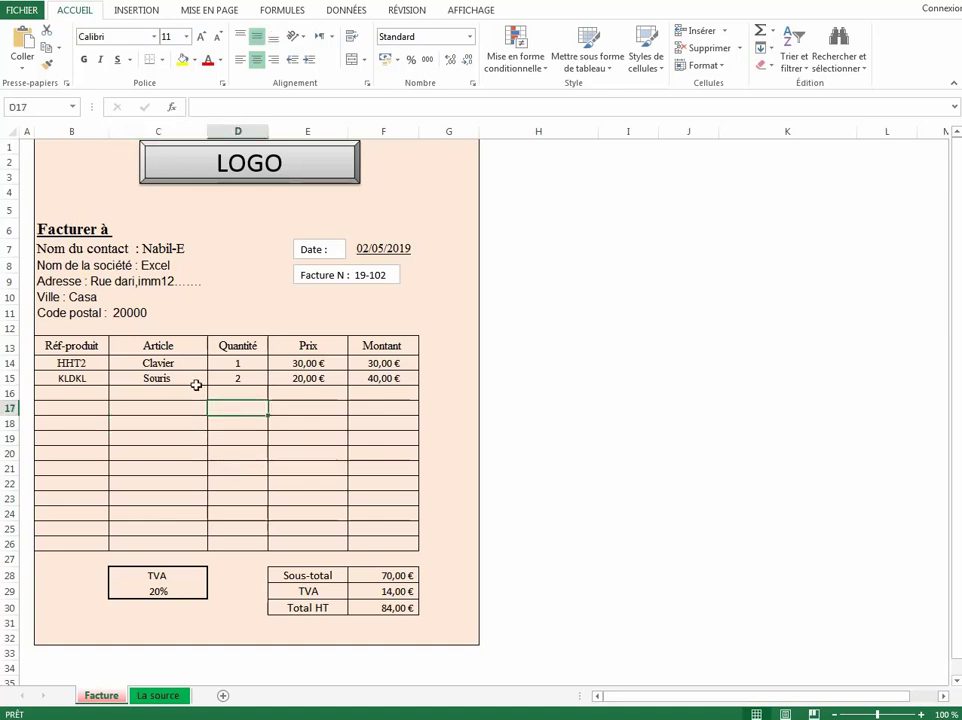
{"action": "left_click", "coordinate": [201, 379]}
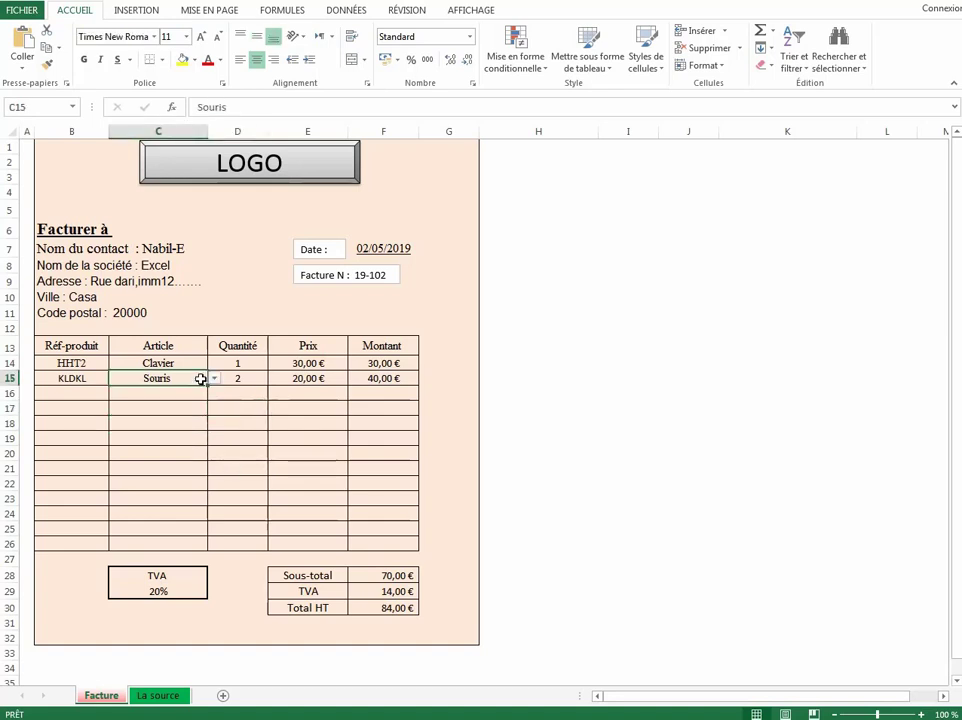
{"action": "left_click", "coordinate": [200, 394]}
{"action": "left_click", "coordinate": [214, 393]}
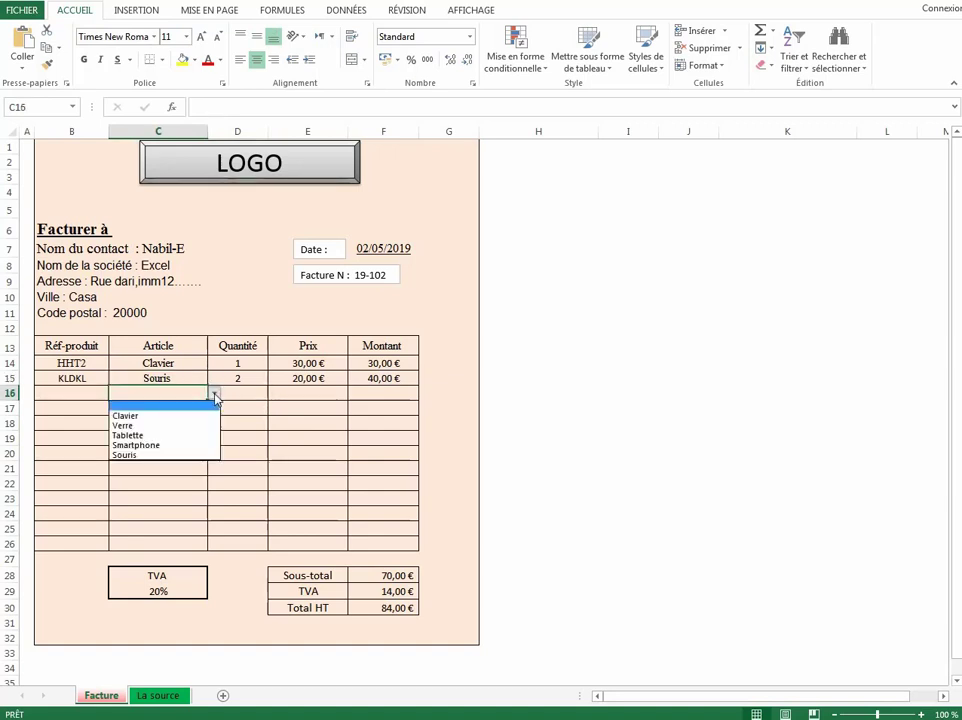
{"action": "left_click", "coordinate": [148, 436]}
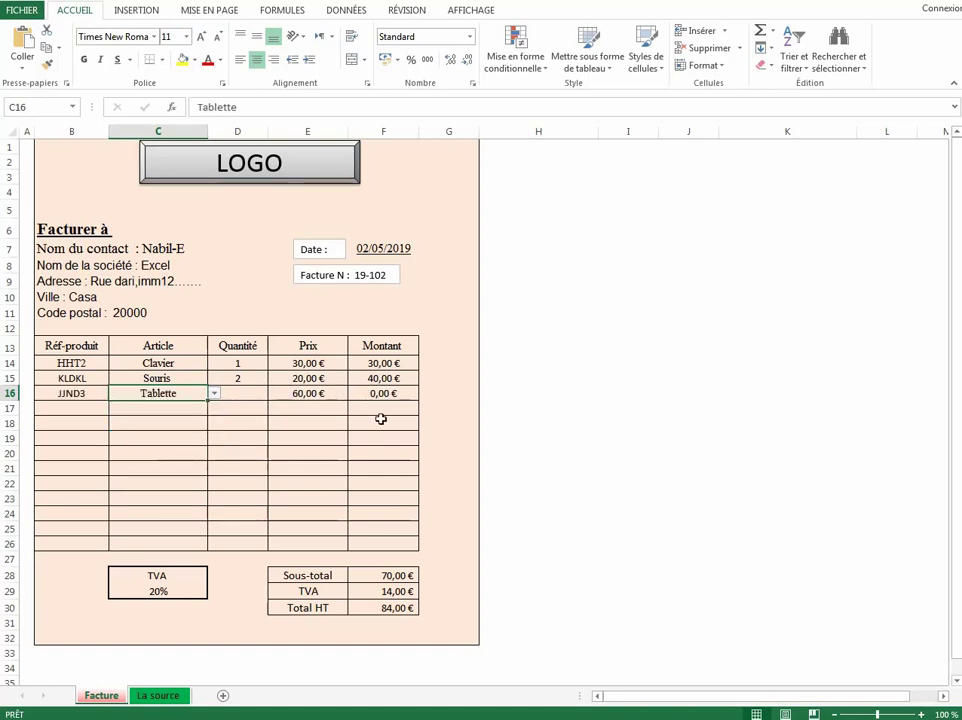
{"action": "left_click", "coordinate": [251, 392]}
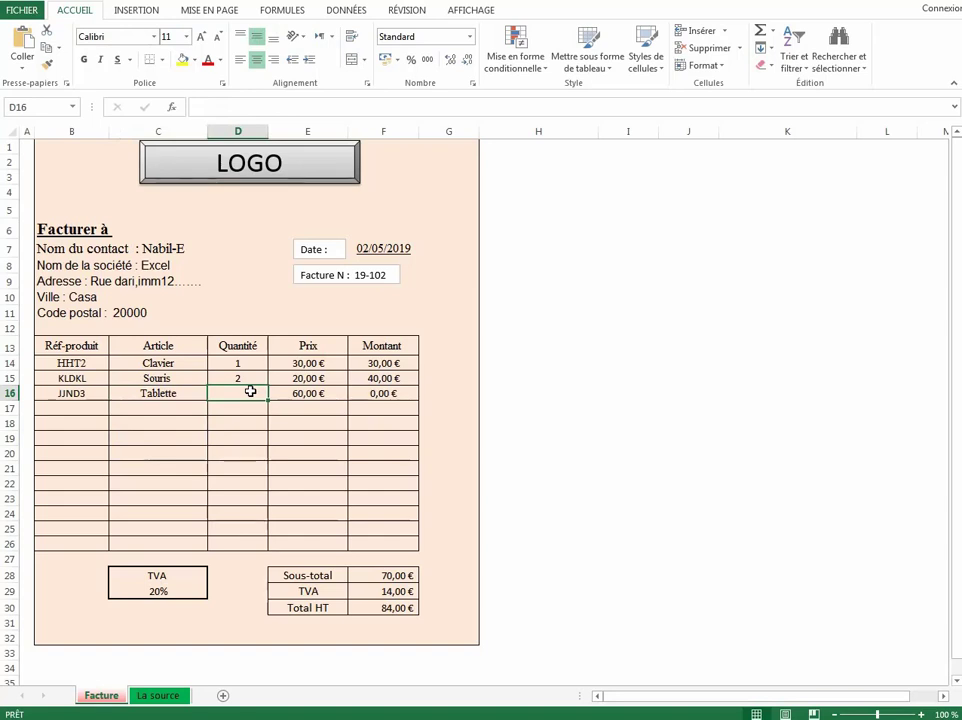
{"action": "type", "text": "50"}
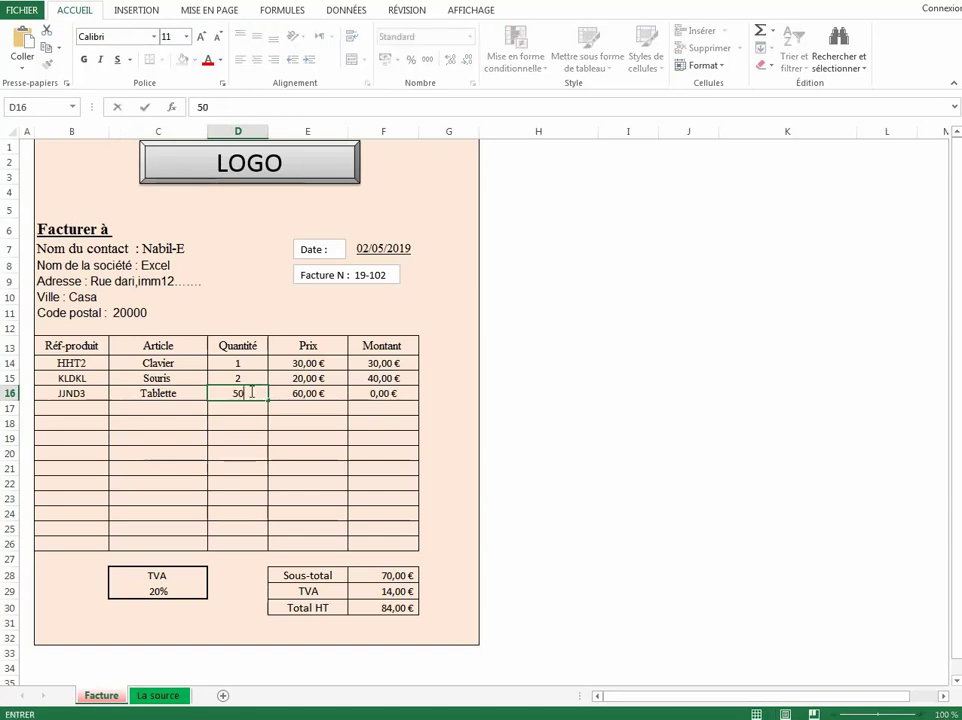
{"action": "left_click", "coordinate": [300, 466]}
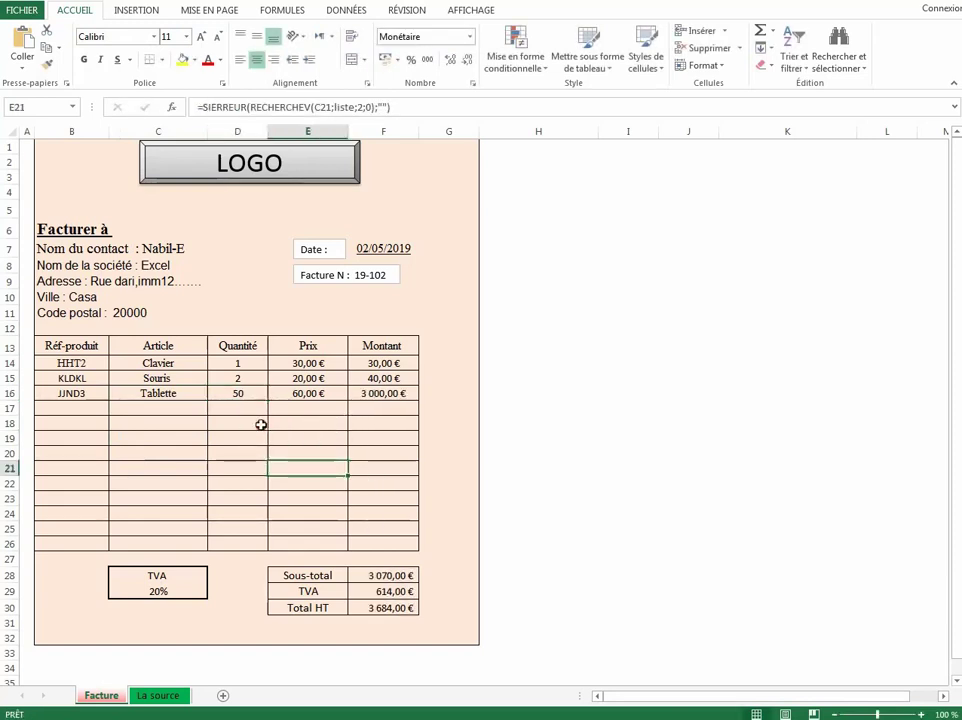
{"action": "left_click", "coordinate": [226, 425]}
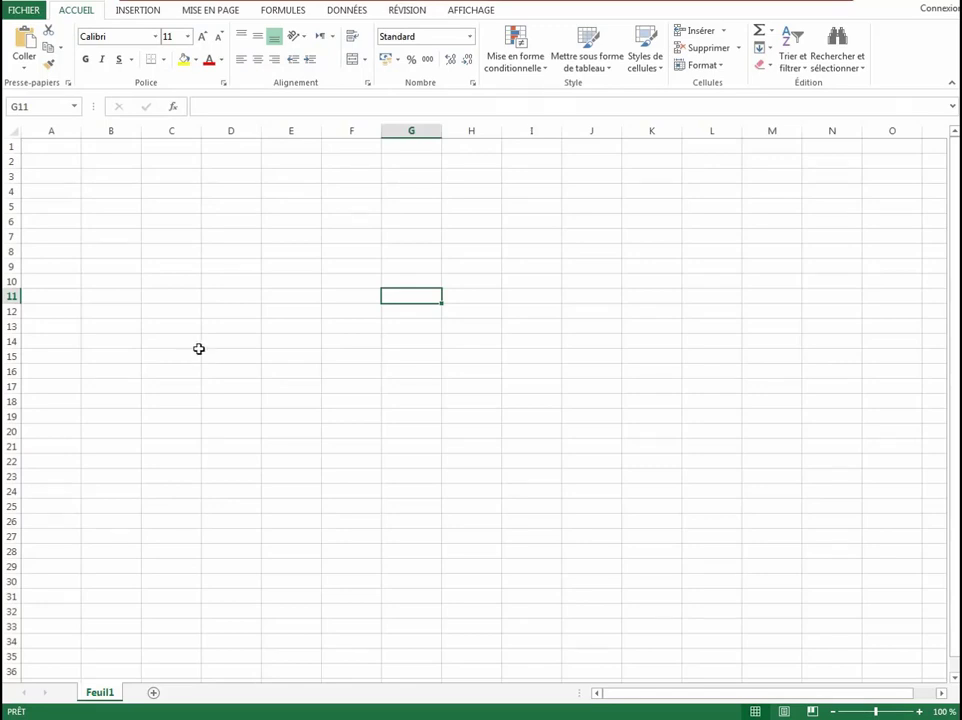
{"action": "left_click", "coordinate": [110, 223]}
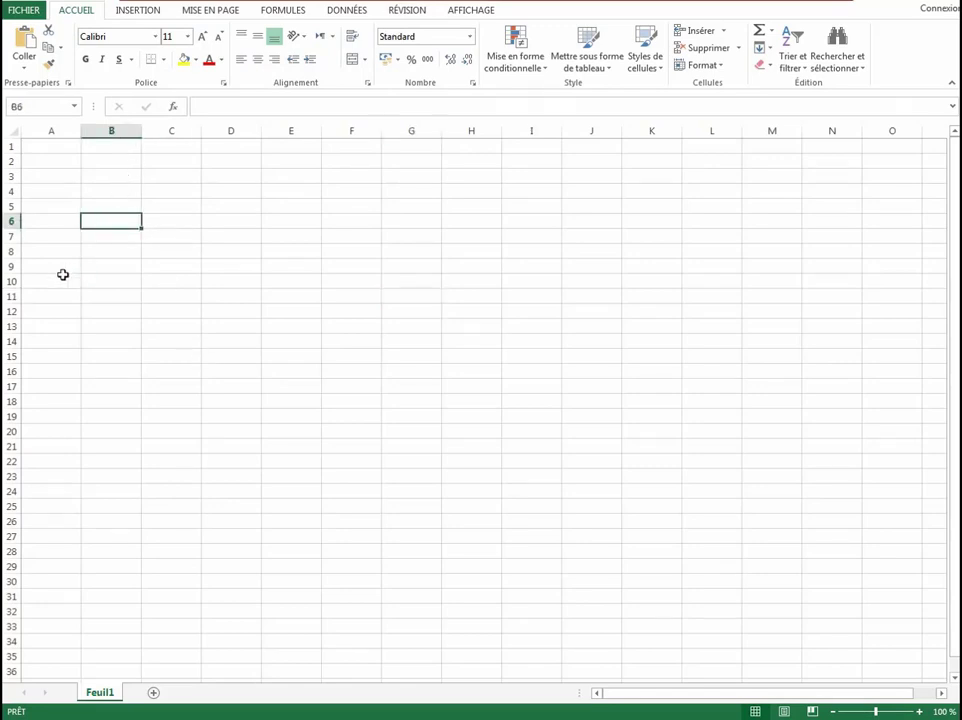
{"action": "left_click", "coordinate": [60, 277]}
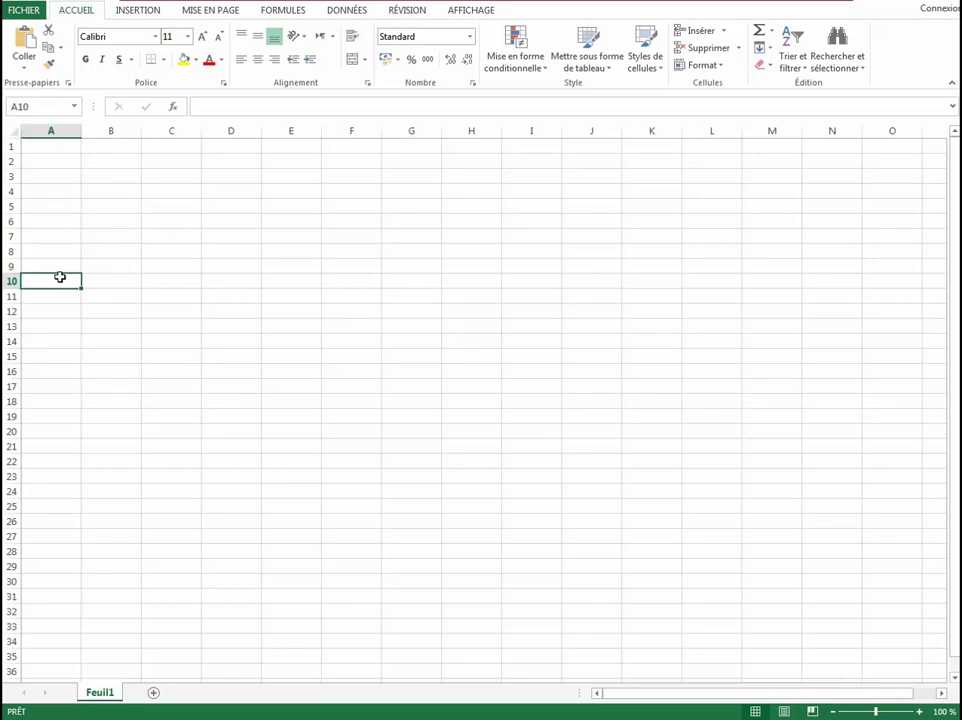
{"action": "type", "text": "Article"}
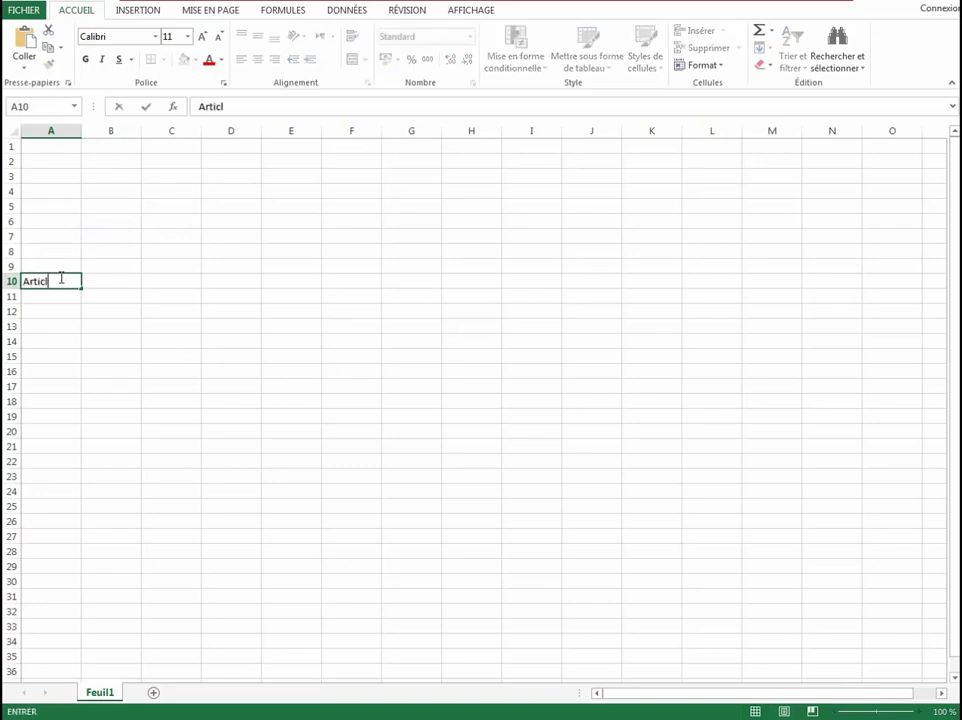
{"action": "left_click", "coordinate": [122, 285]}
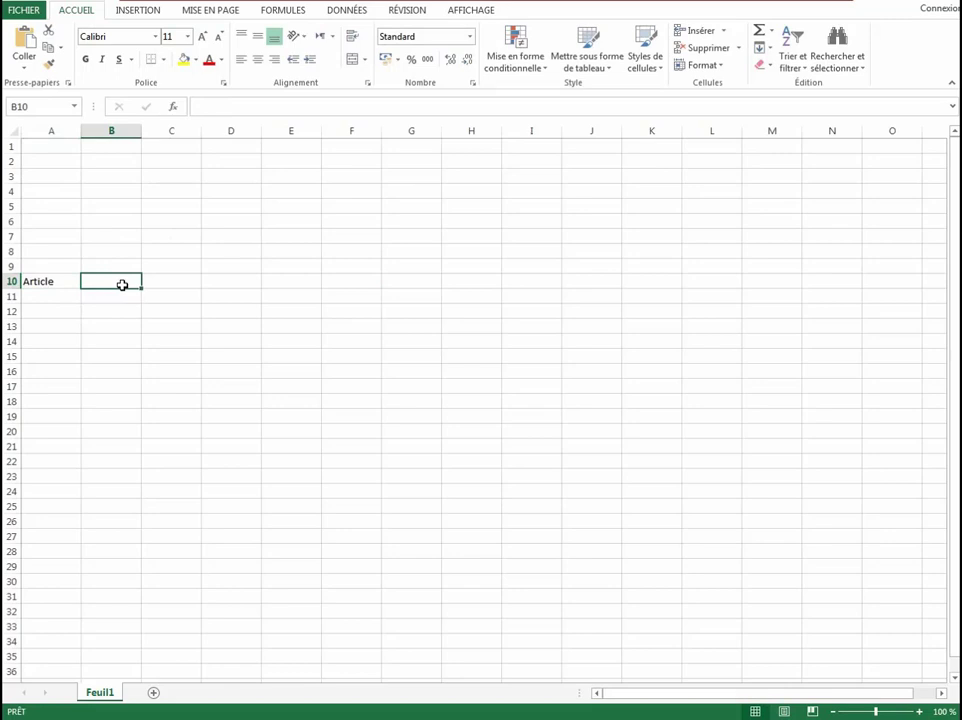
{"action": "left_click", "coordinate": [52, 281]}
{"action": "key", "text": "BackSpace"}
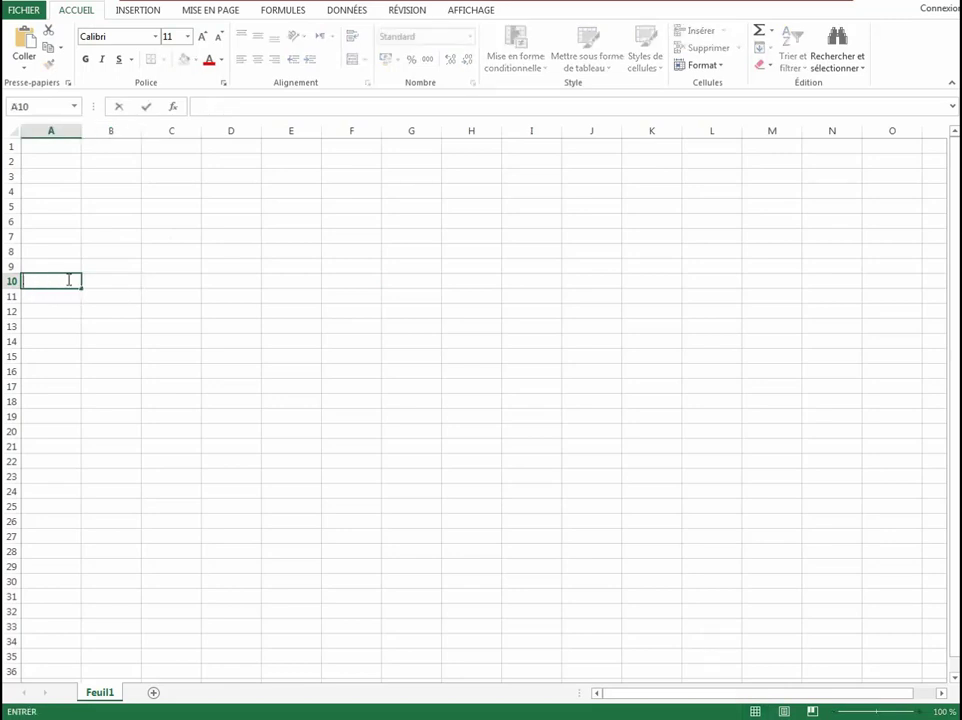
Enter the table headings Article in A10 and Réf produit in B10
{"action": "left_click", "coordinate": [69, 280]}
{"action": "type", "text": "Article"}
{"action": "key", "text": "Tab"}
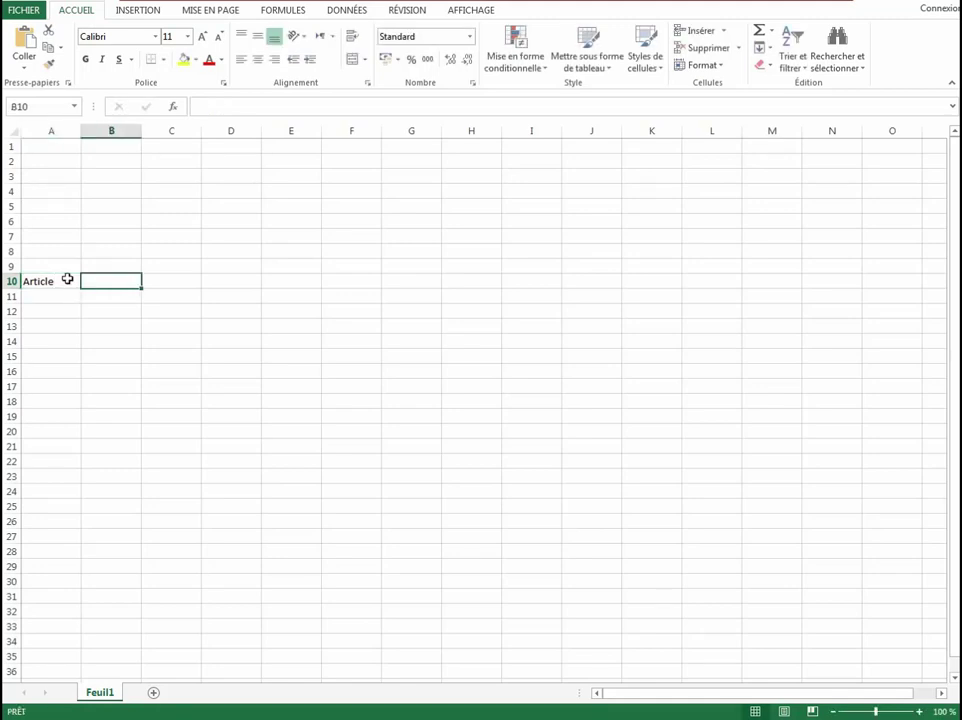
{"action": "type", "text": "Réf"}
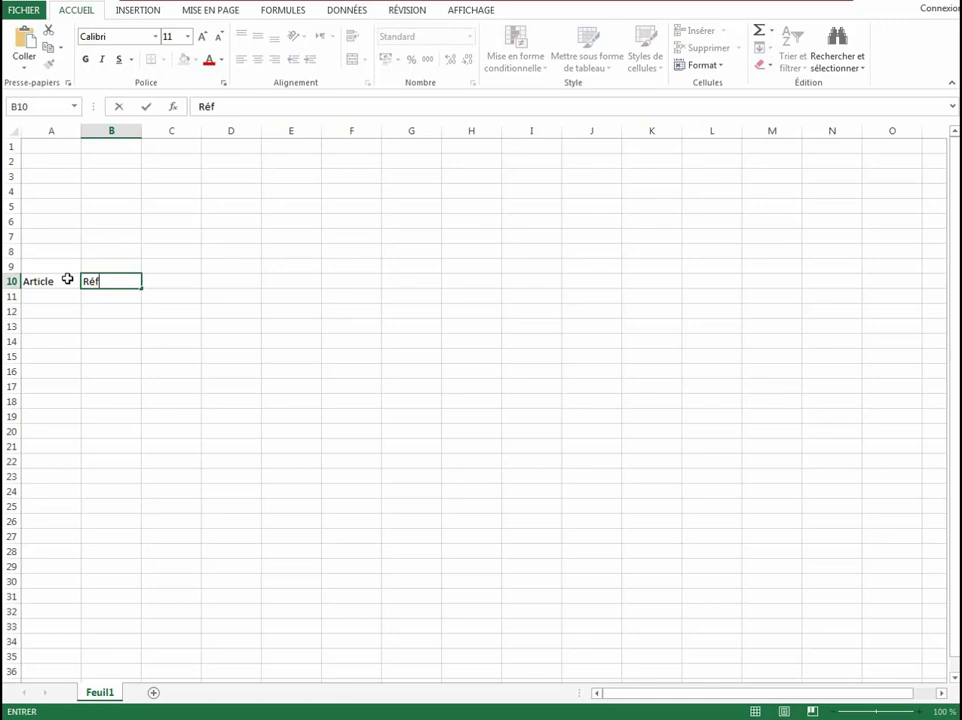
{"action": "type", "text": " produit"}
{"action": "key", "text": "Tab"}
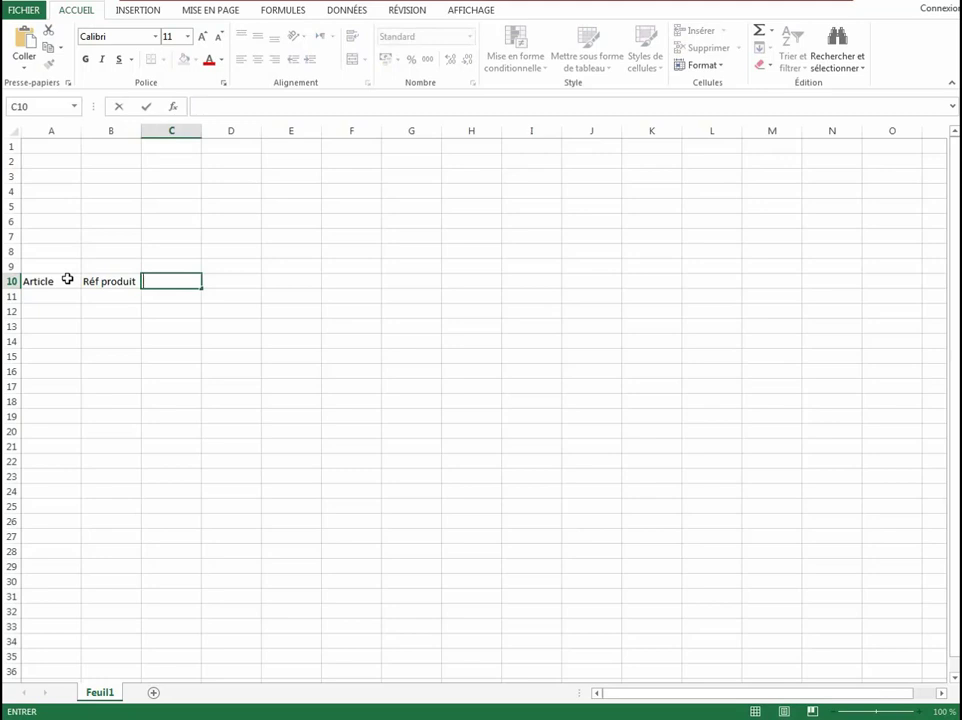
Enter the table headings Quantité in C10, Prix in D10 and Montant in E10
{"action": "type", "text": "Quantité"}
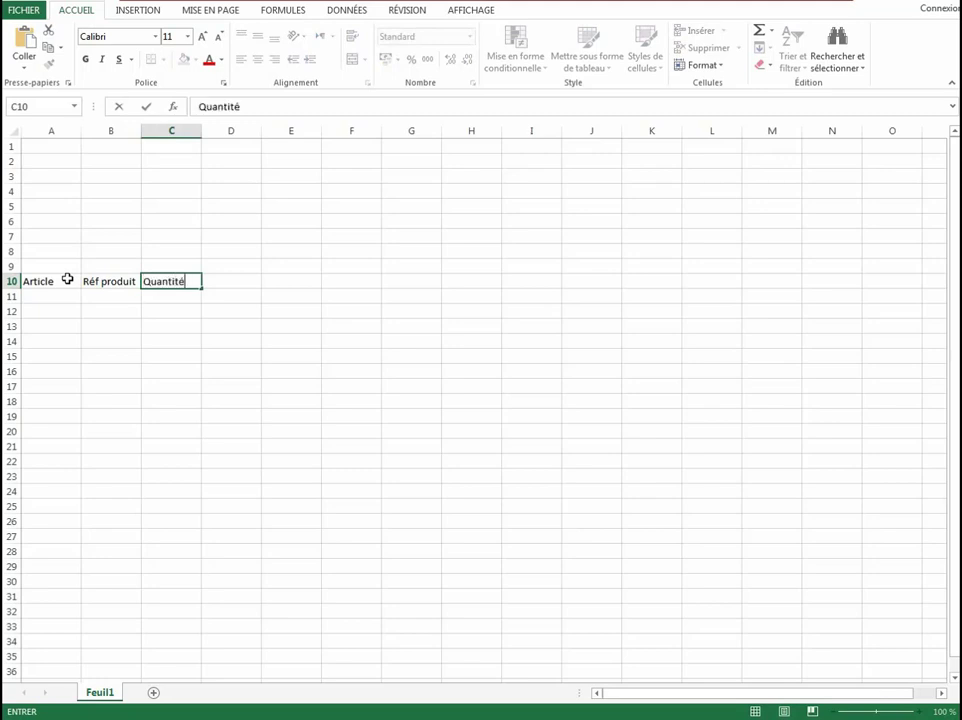
{"action": "key", "text": "Tab"}
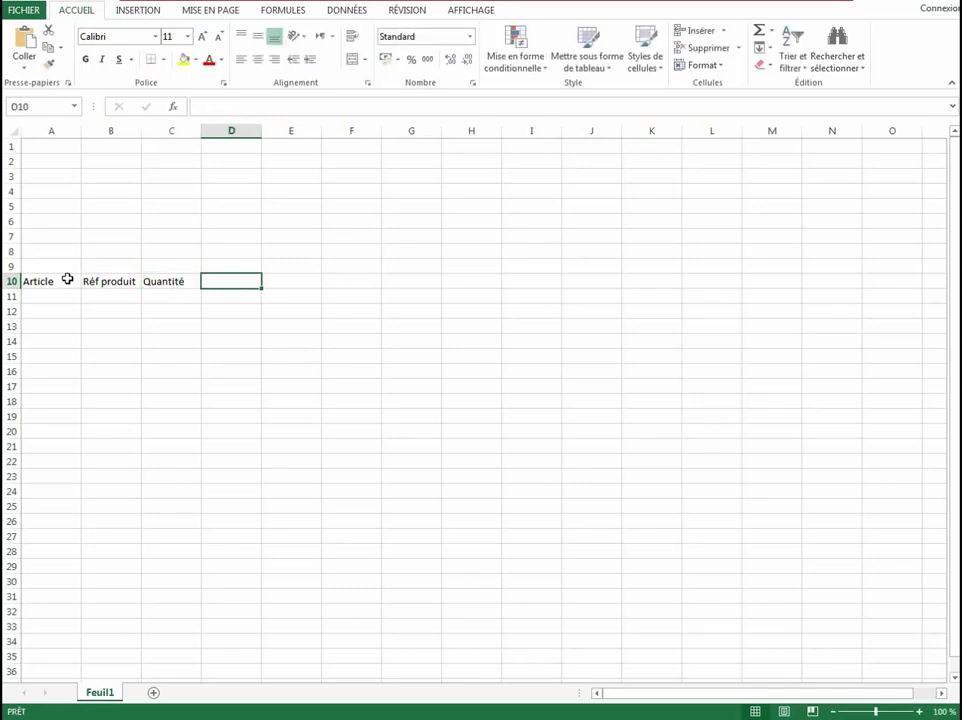
{"action": "type", "text": "Prix"}
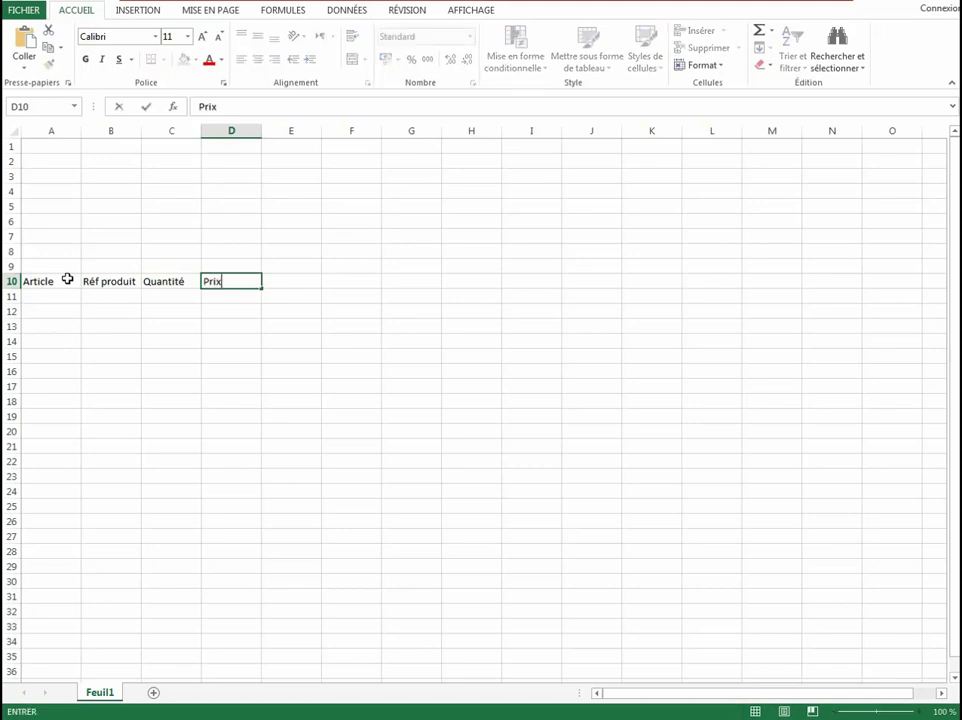
{"action": "key", "text": "Tab"}
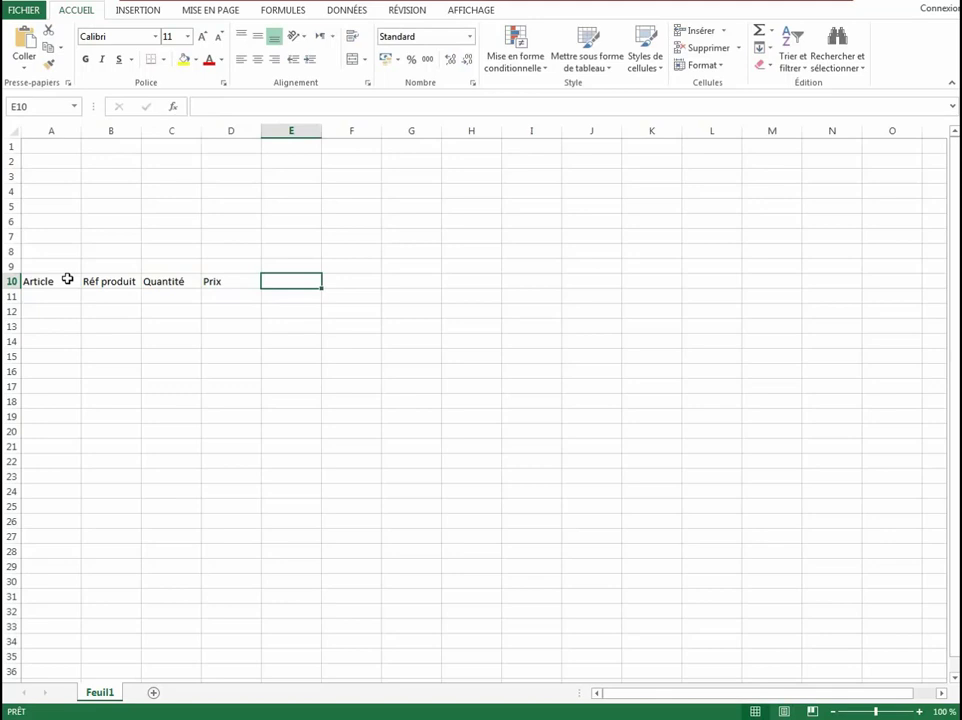
{"action": "type", "text": "Mo"}
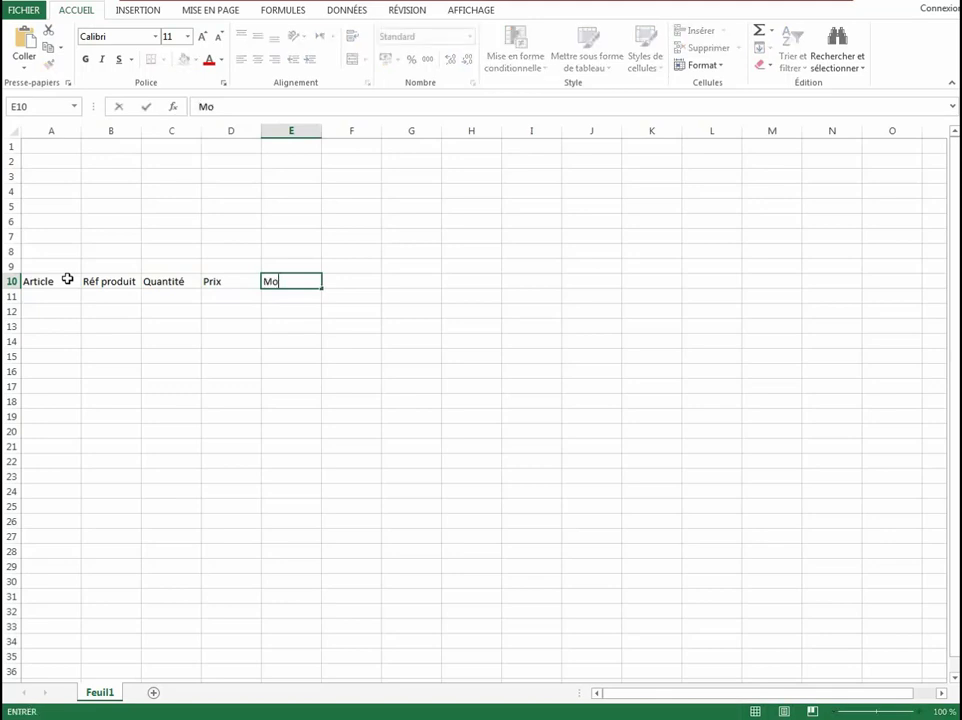
{"action": "type", "text": "ntant"}
{"action": "left_click", "coordinate": [184, 355]}
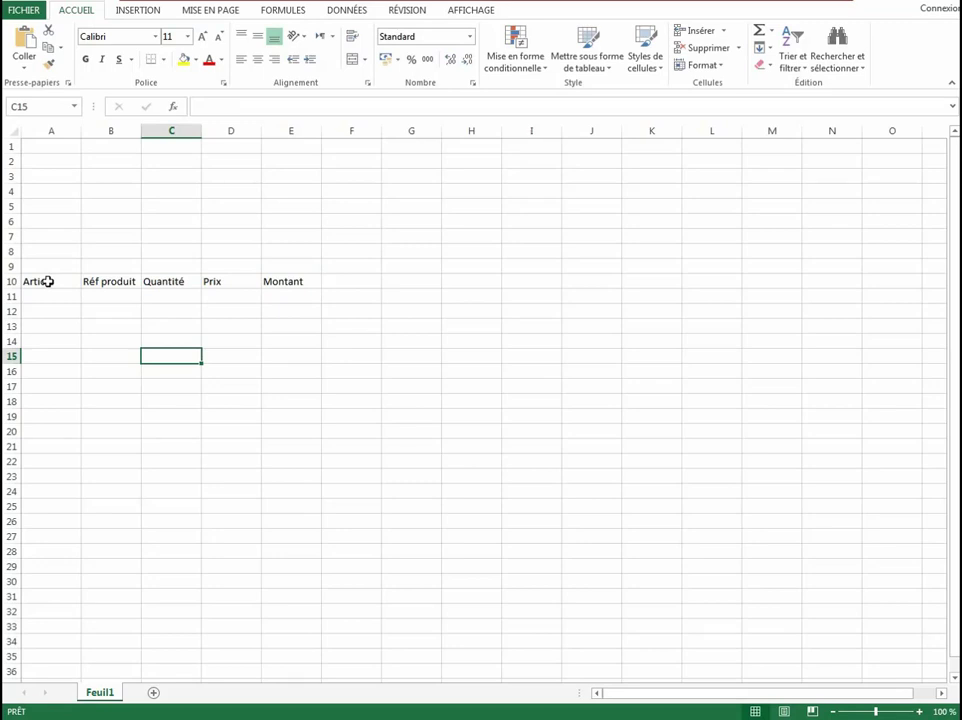
Apply all borders to the invoice table A10:E22 and centre its contents horizontally
{"action": "left_click_drag", "start_coordinate": [60, 285], "coordinate": [312, 463]}
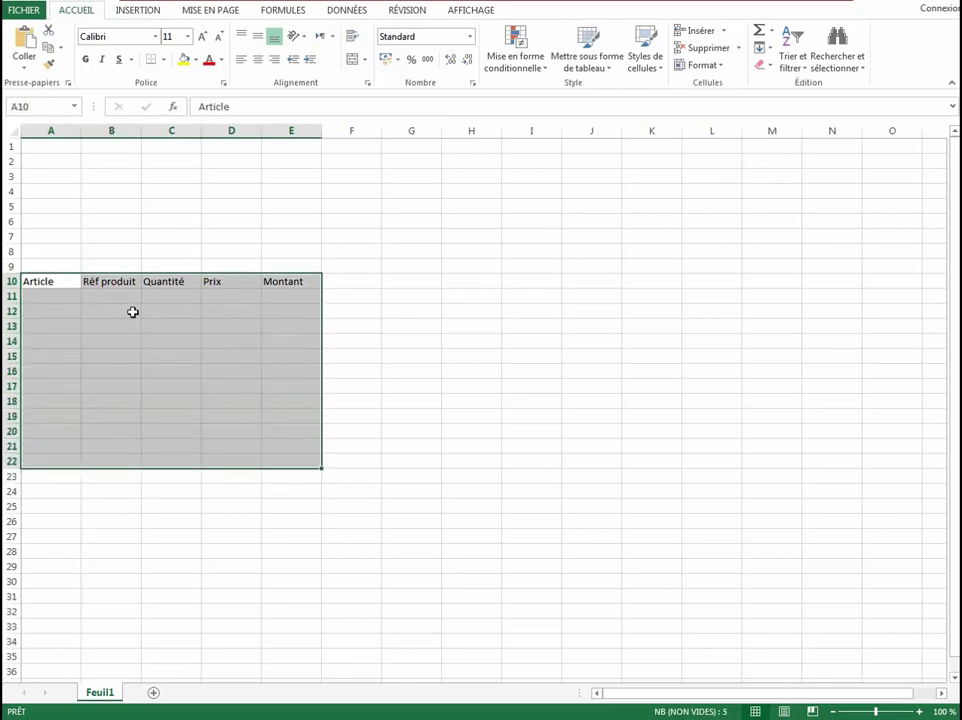
{"action": "left_click", "coordinate": [153, 59]}
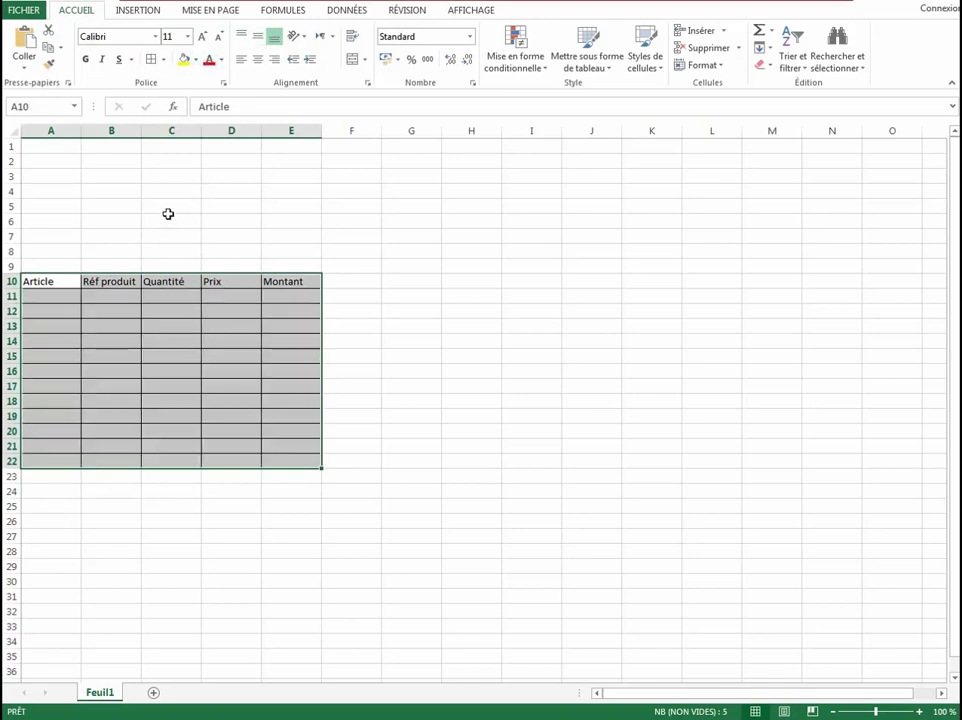
{"action": "left_click", "coordinate": [257, 59]}
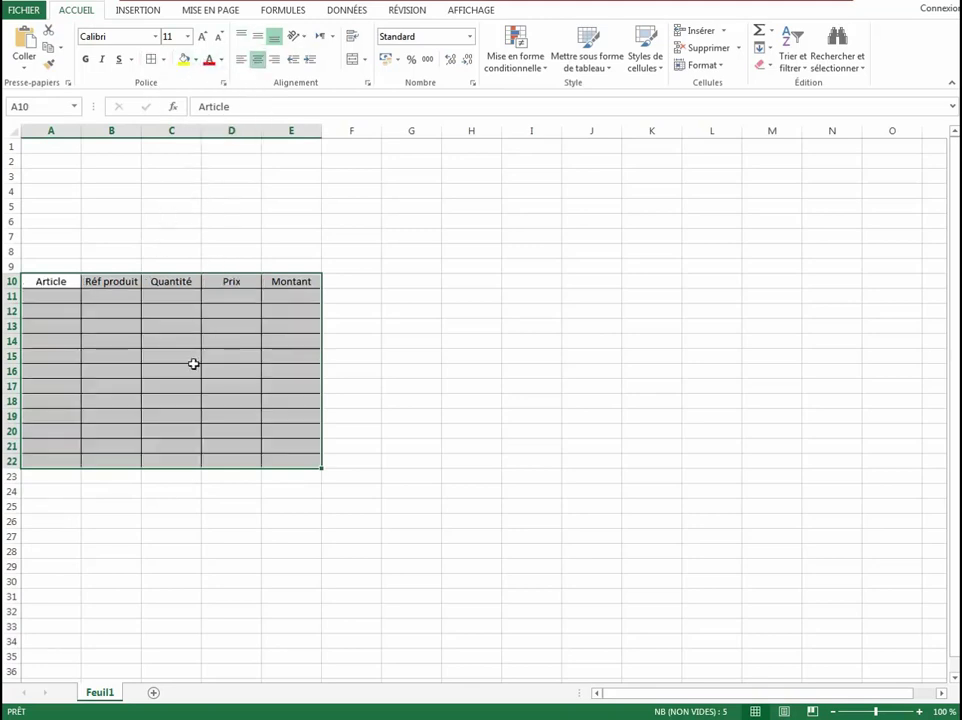
{"action": "left_click", "coordinate": [192, 388]}
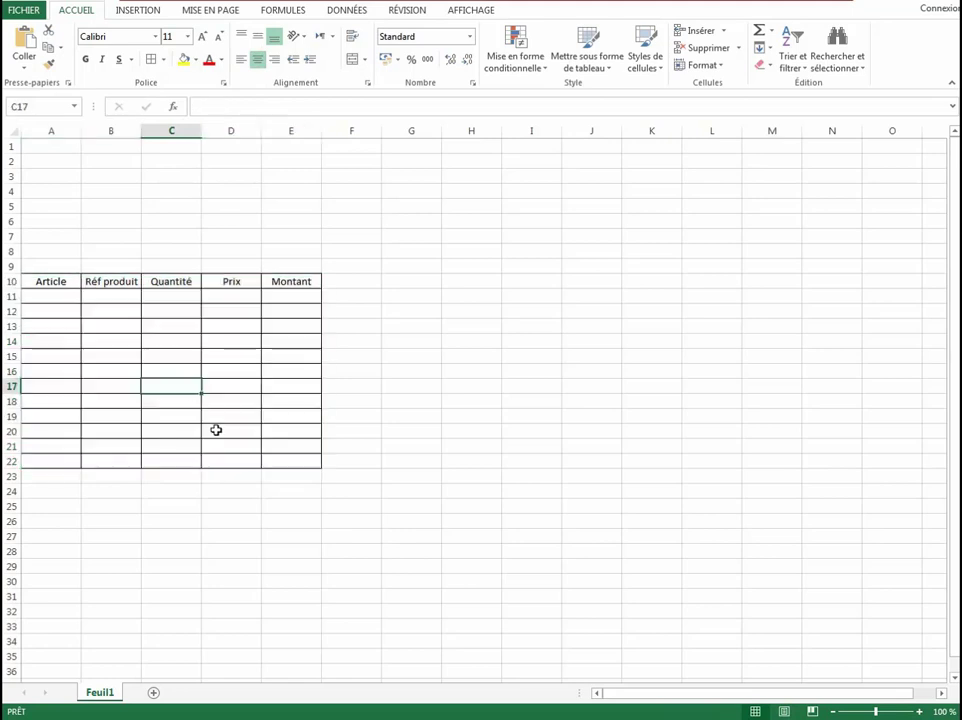
Enter the summary labels Sous-Total in D24 and TVA in D25 below the table
{"action": "left_click", "coordinate": [240, 490]}
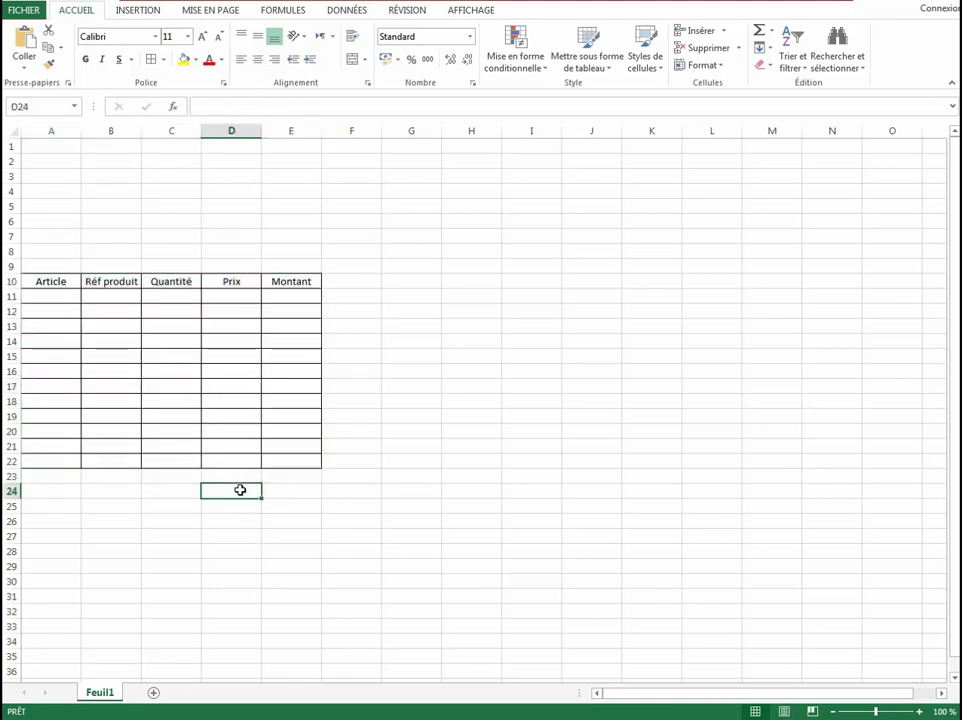
{"action": "type", "text": "Sou"}
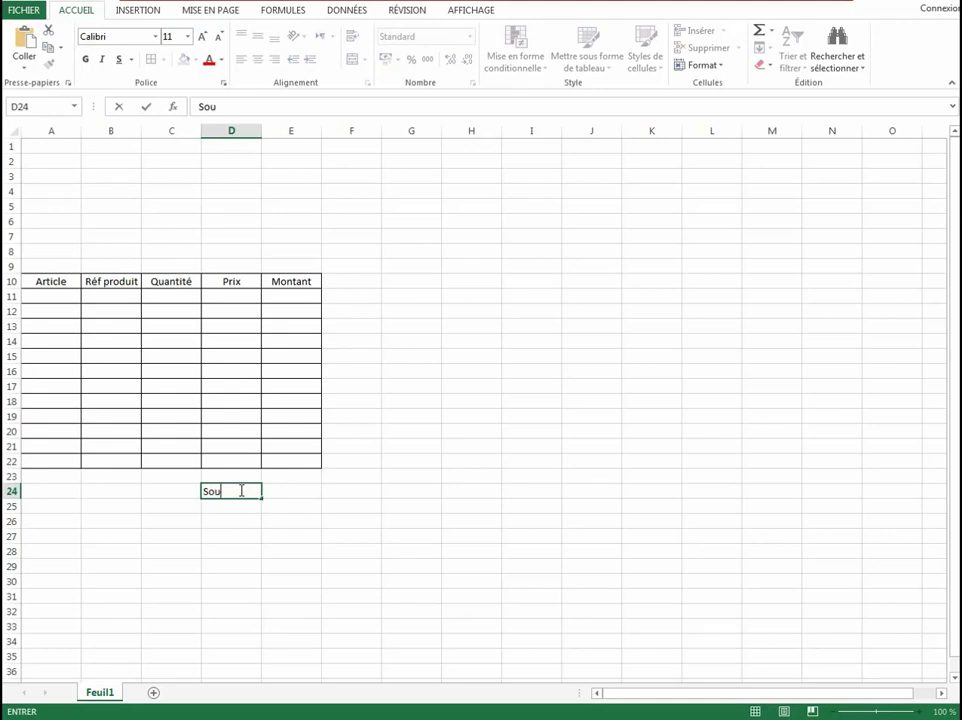
{"action": "type", "text": "s-Totam"}
{"action": "key", "text": "BackSpace"}
{"action": "type", "text": "l"}
{"action": "key", "text": "Return"}
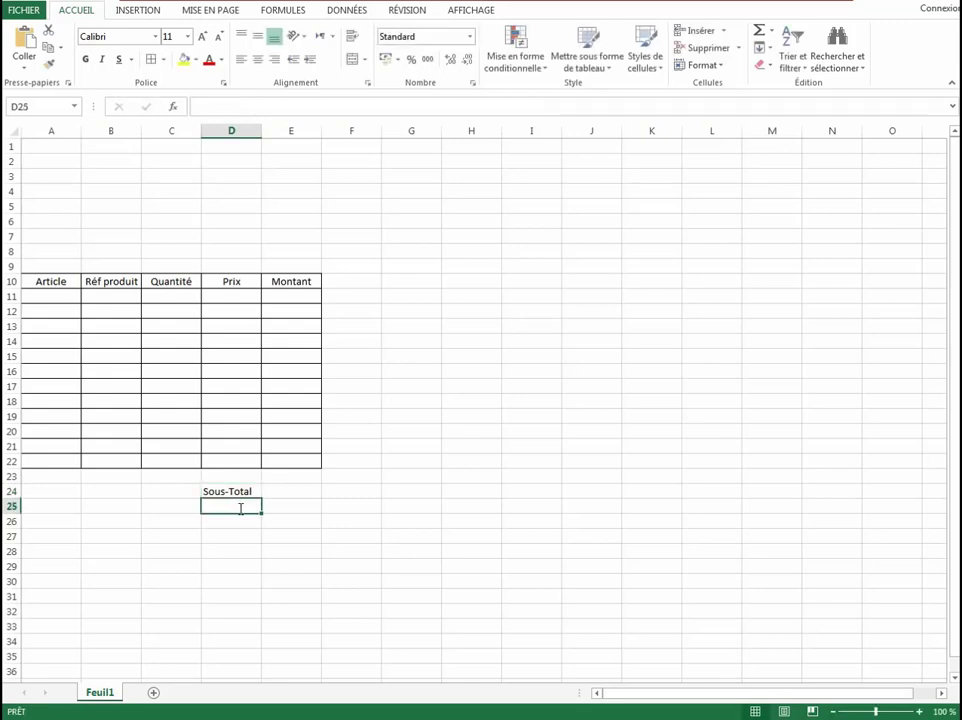
{"action": "type", "text": "Tva"}
{"action": "key", "text": "BackSpace"}
{"action": "key", "text": "BackSpace"}
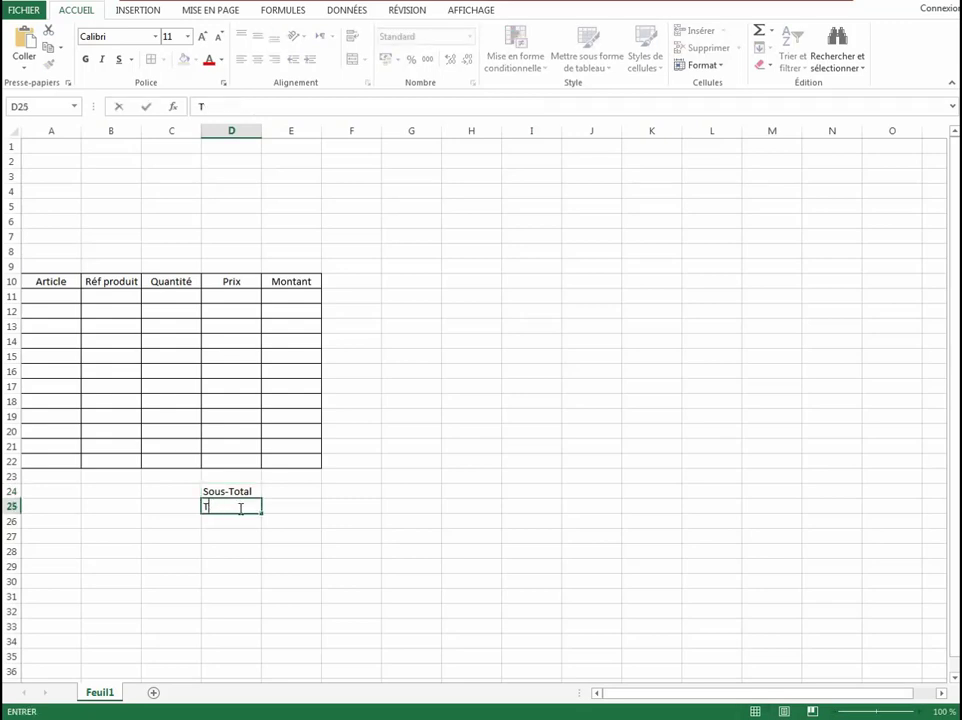
{"action": "type", "text": "VA"}
{"action": "left_click", "coordinate": [224, 531]}
Enter the label Total TCC in D26, under the TVA label
{"action": "left_click", "coordinate": [227, 522]}
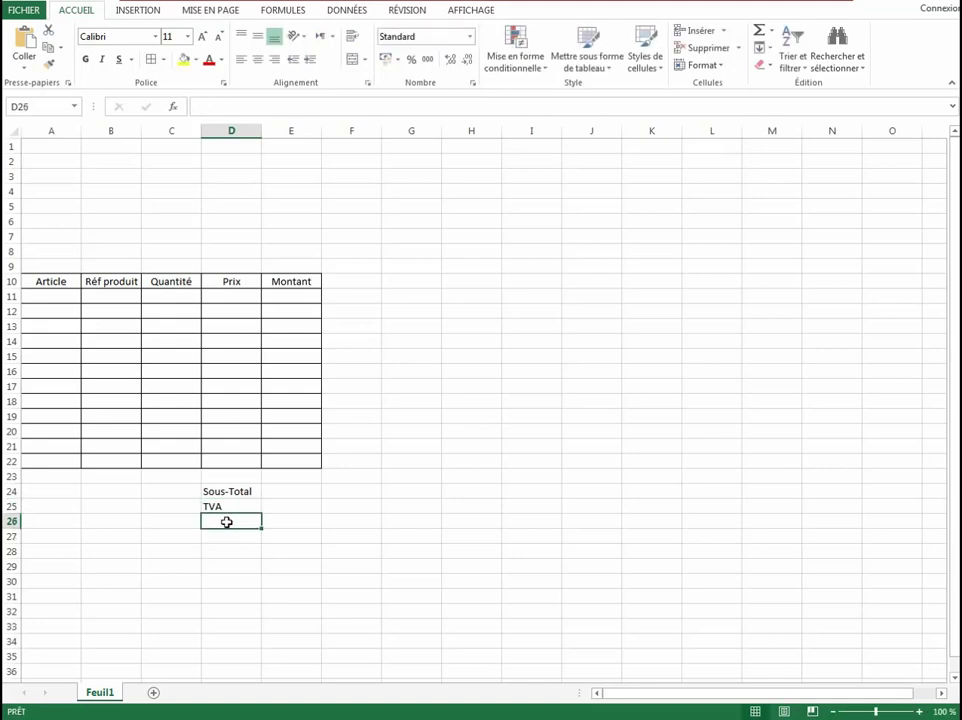
{"action": "type", "text": "T"}
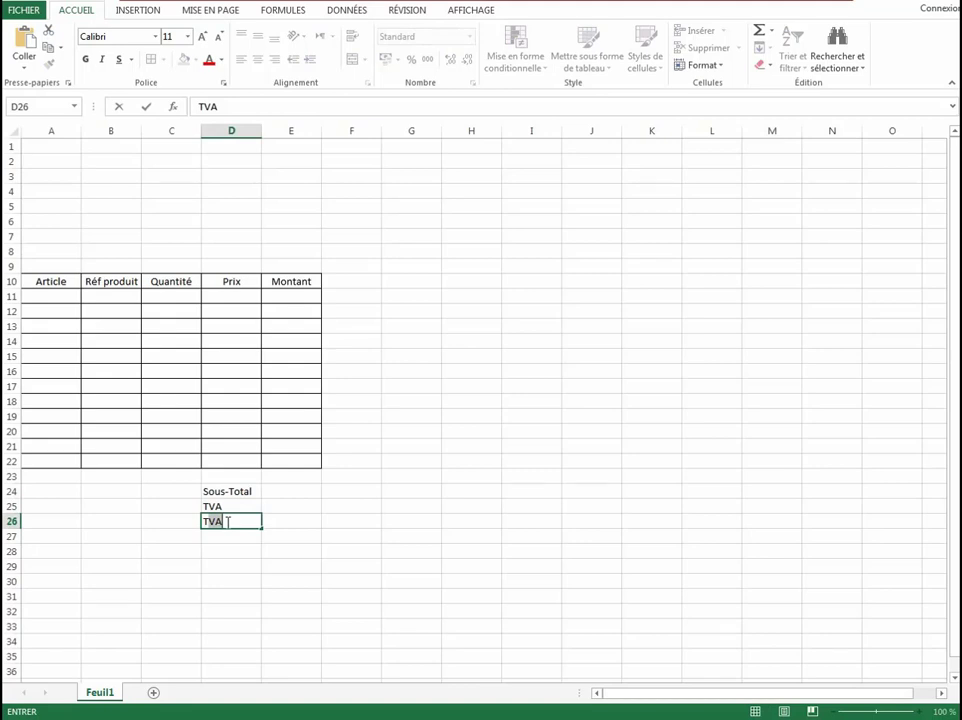
{"action": "key", "text": "BackSpace"}
{"action": "key", "text": "BackSpace"}
{"action": "type", "text": "TOAT"}
{"action": "key", "text": "BackSpace"}
{"action": "key", "text": "BackSpace"}
{"action": "key", "text": "BackSpace"}
{"action": "type", "text": "otal TCC"}
{"action": "left_click", "coordinate": [253, 550]}
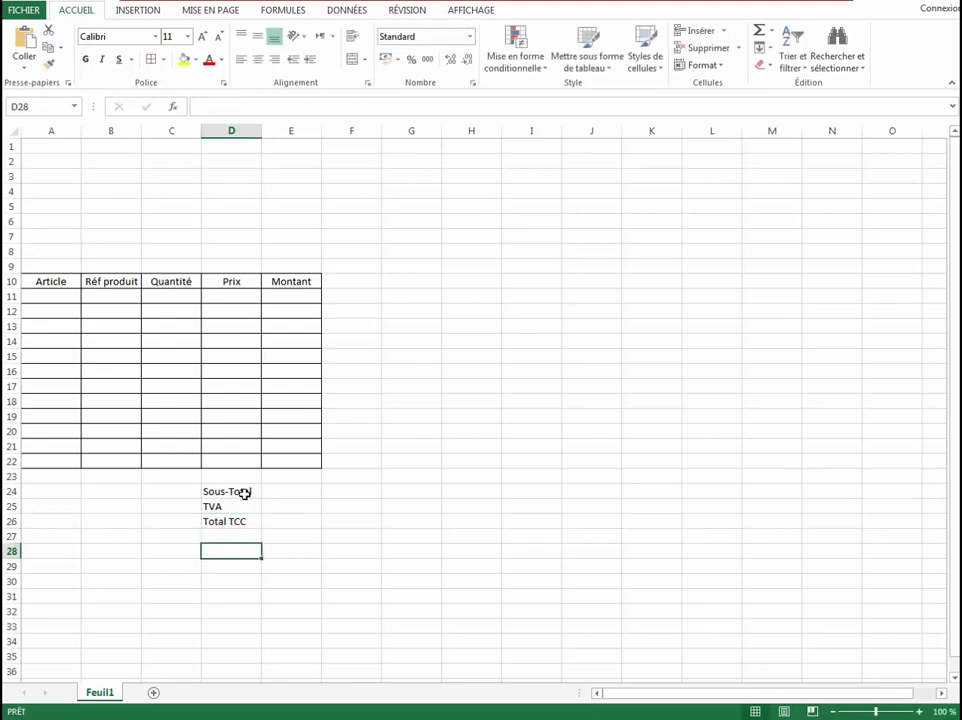
Apply all borders to the totals block D24:E26
{"action": "left_click_drag", "start_coordinate": [244, 493], "coordinate": [286, 520]}
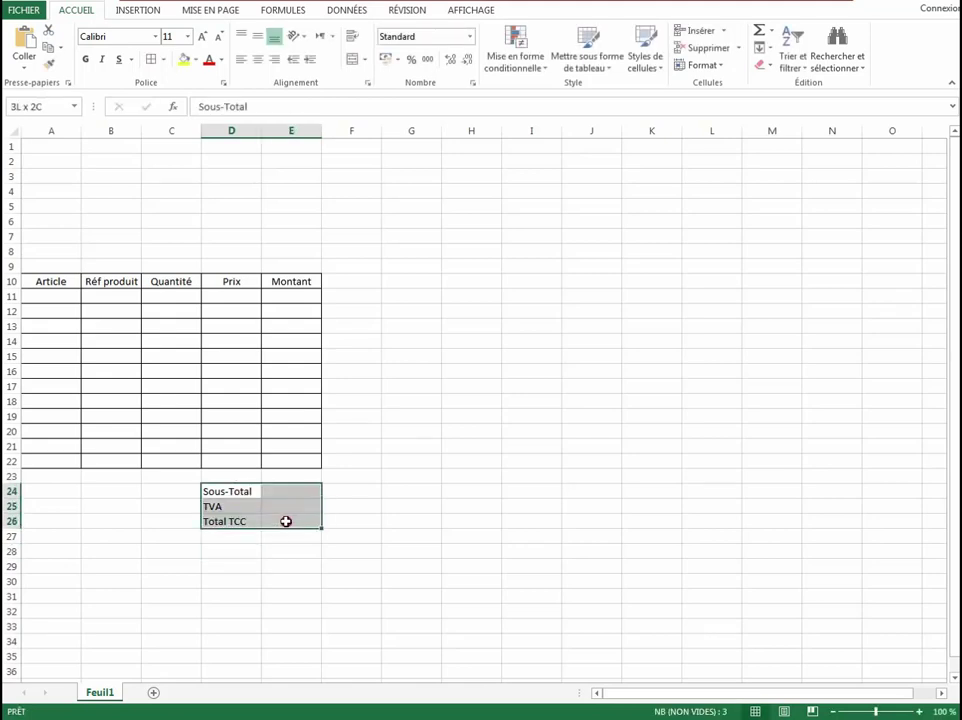
{"action": "left_click", "coordinate": [158, 60]}
{"action": "left_click", "coordinate": [264, 537]}
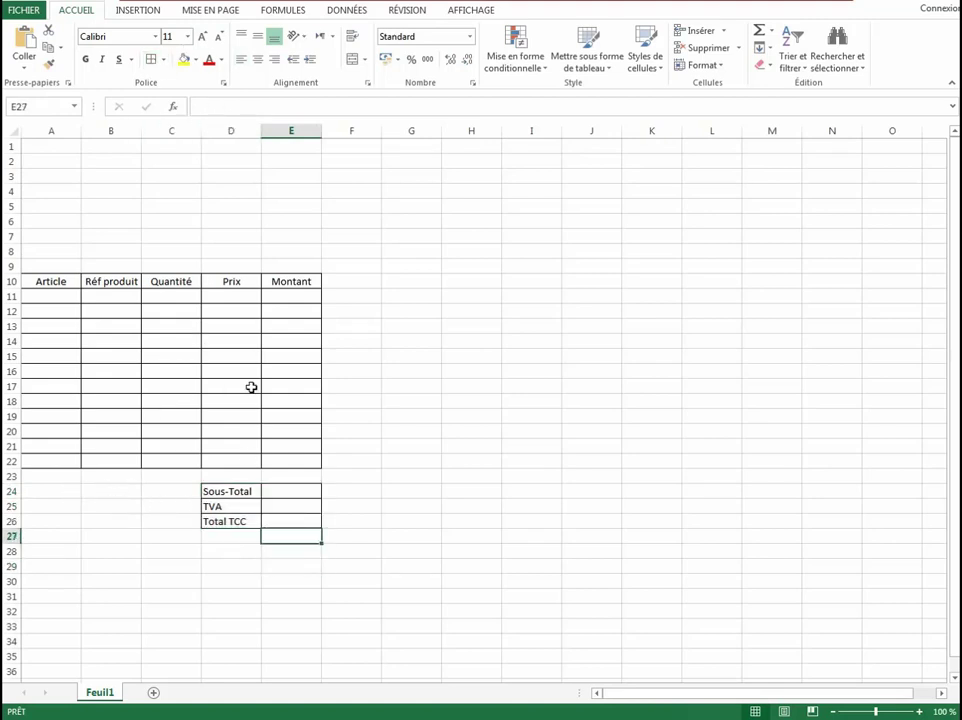
Draw a bevel shape about 5.27 cm wide and 0.95 cm high above the invoice table and give it an orange gradient style
{"action": "left_click", "coordinate": [292, 252]}
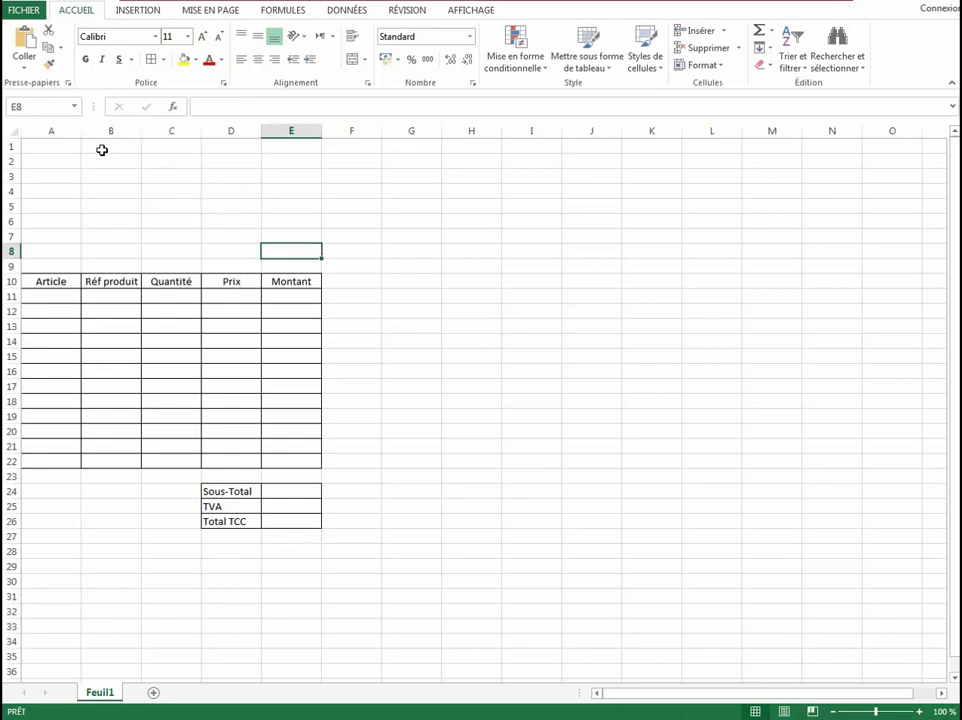
{"action": "left_click_drag", "start_coordinate": [102, 150], "coordinate": [258, 143]}
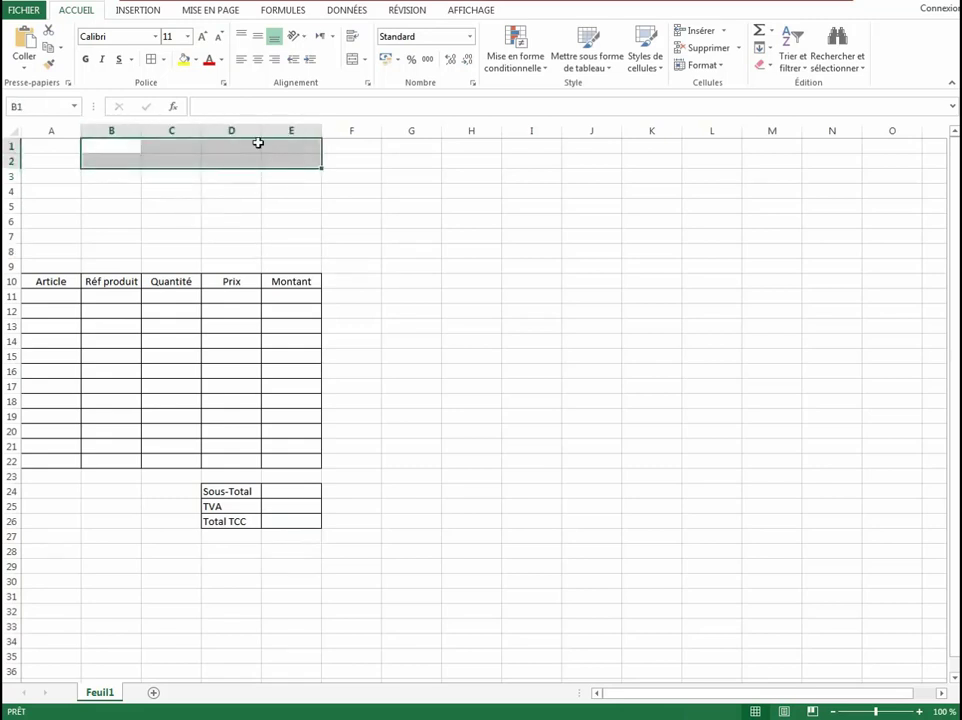
{"action": "left_click", "coordinate": [148, 10]}
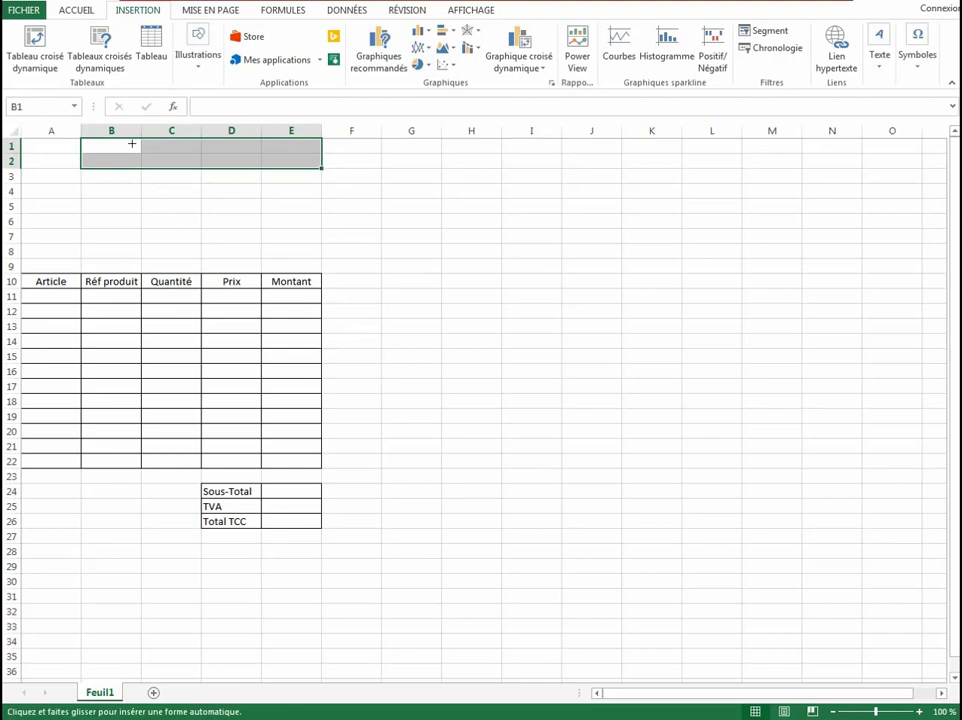
{"action": "left_click_drag", "start_coordinate": [133, 144], "coordinate": [281, 169]}
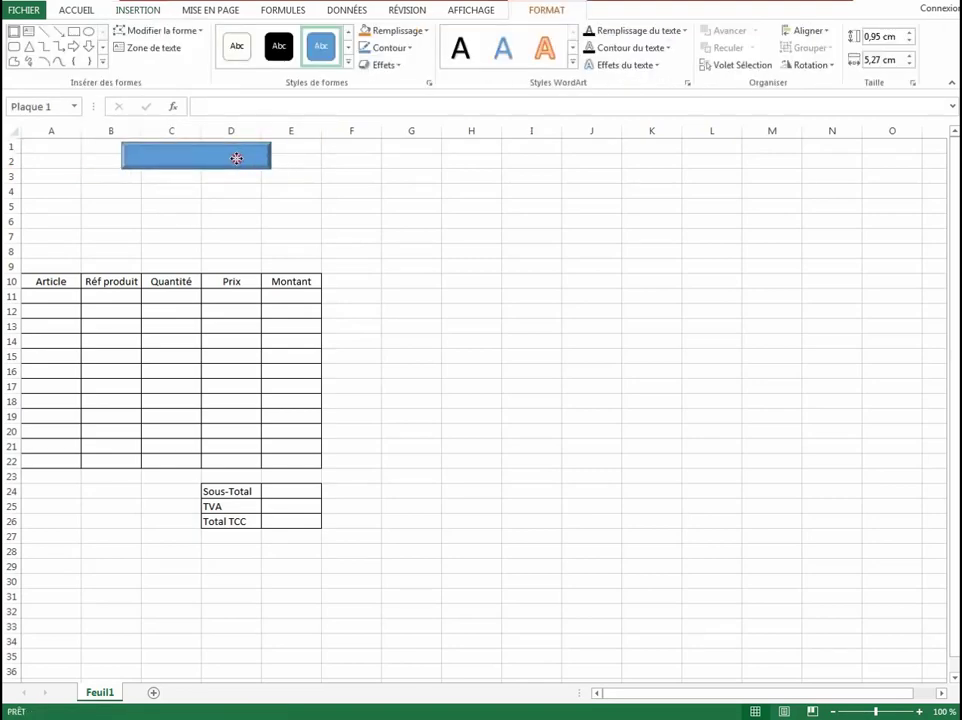
{"action": "left_click", "coordinate": [348, 62]}
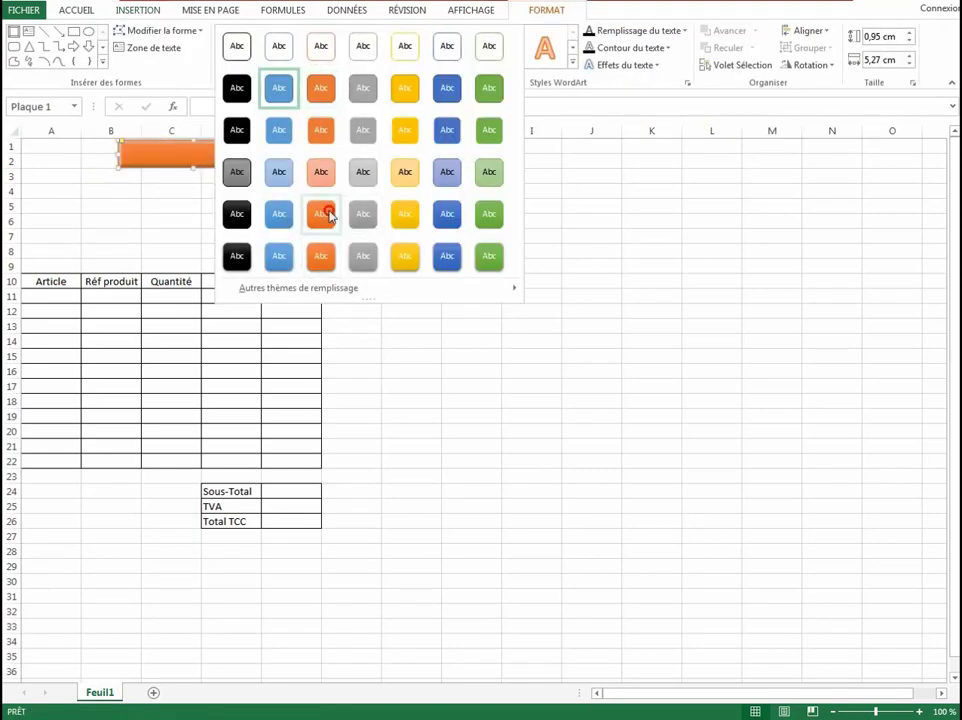
{"action": "left_click", "coordinate": [322, 213]}
Add the text Logo to the orange bevel shape
{"action": "right_click", "coordinate": [206, 159]}
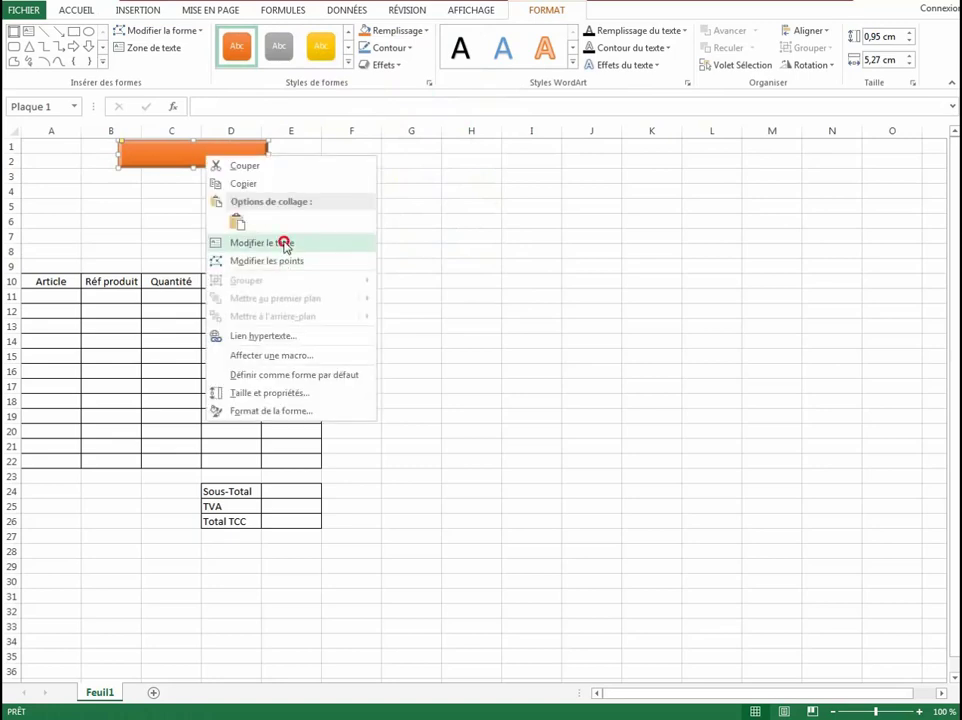
{"action": "left_click", "coordinate": [283, 242]}
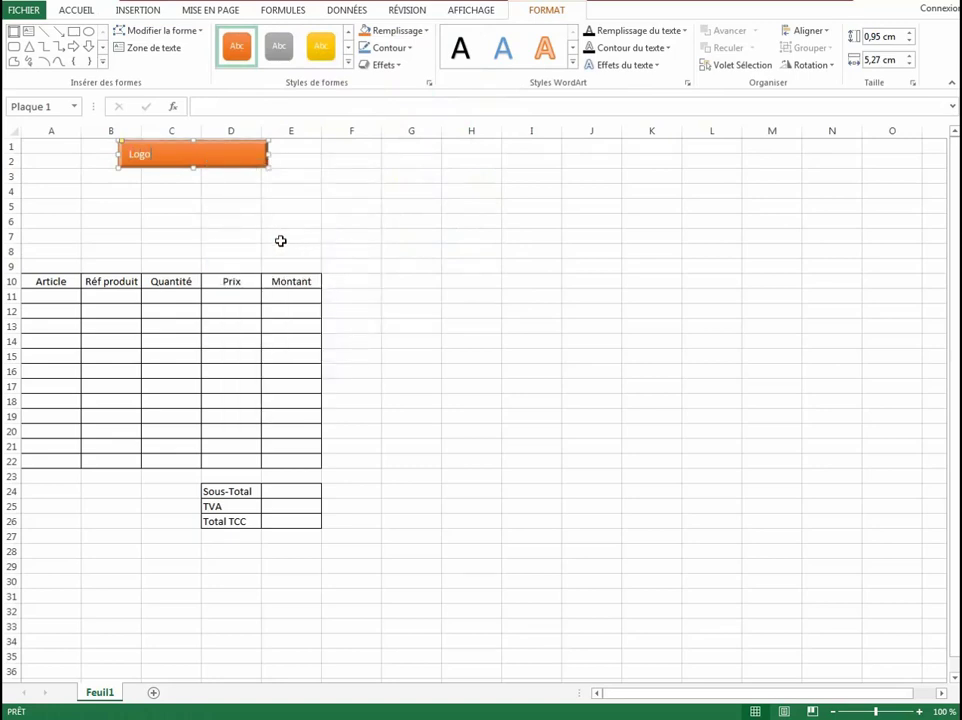
{"action": "left_click", "coordinate": [281, 241]}
Centre the Logo text horizontally and vertically in its shape and enlarge it to size 20
{"action": "left_click", "coordinate": [232, 161]}
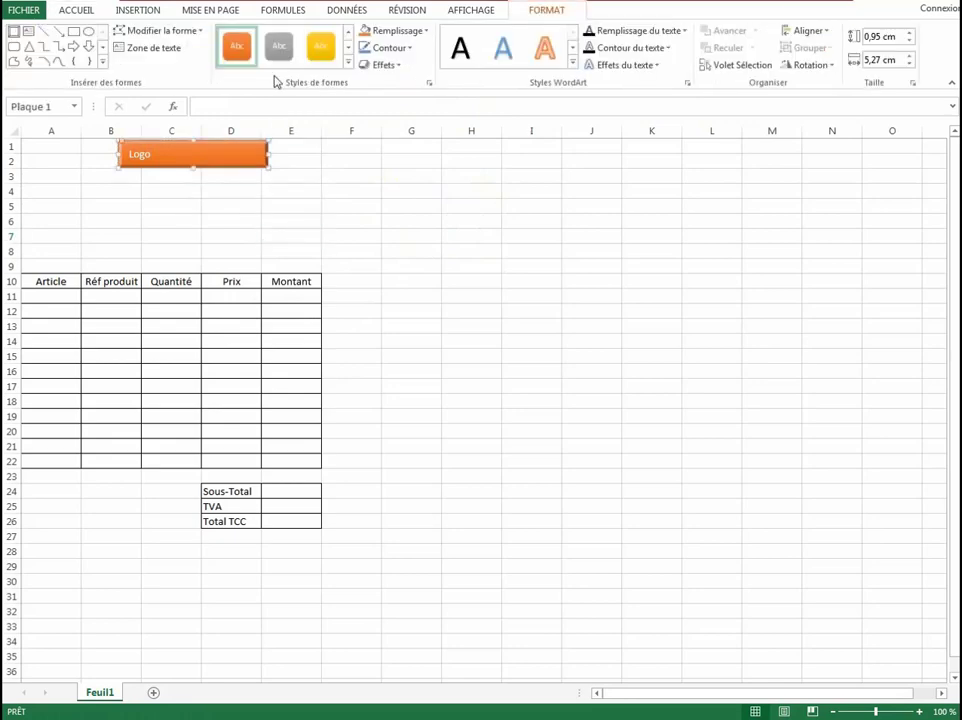
{"action": "left_click", "coordinate": [66, 11]}
{"action": "left_click", "coordinate": [254, 62]}
{"action": "left_click", "coordinate": [258, 36]}
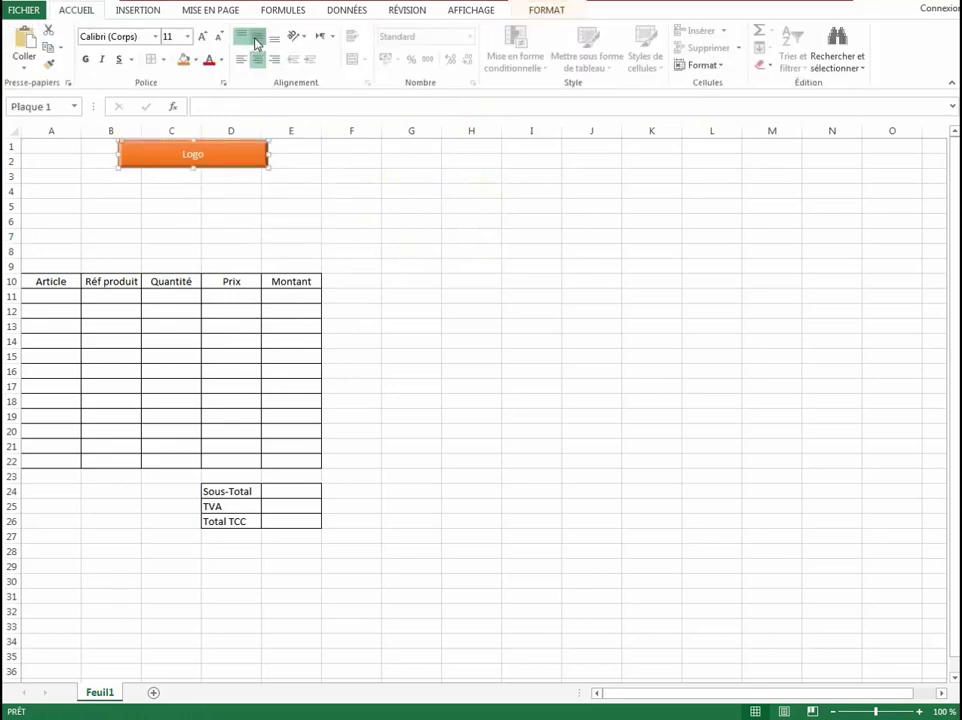
{"action": "left_click", "coordinate": [200, 37]}
{"action": "left_click", "coordinate": [200, 37]}
{"action": "left_click", "coordinate": [200, 37]}
{"action": "left_click", "coordinate": [200, 37]}
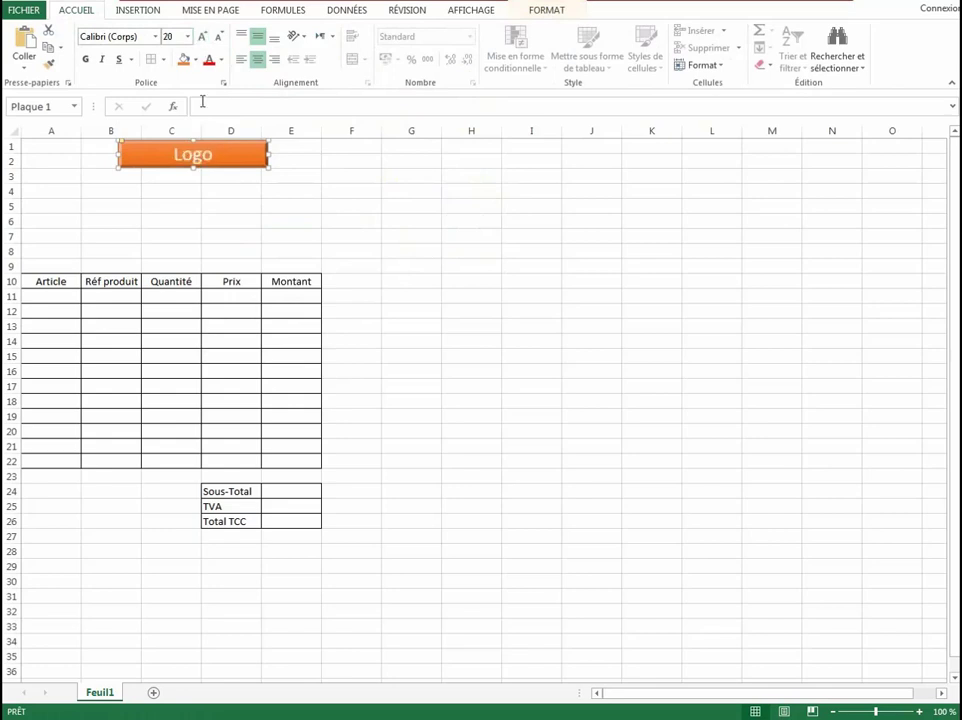
Apply the Monétaire number format to the Prix cells D11:D22
{"action": "left_click", "coordinate": [231, 296]}
{"action": "left_click_drag", "start_coordinate": [231, 343], "coordinate": [231, 463]}
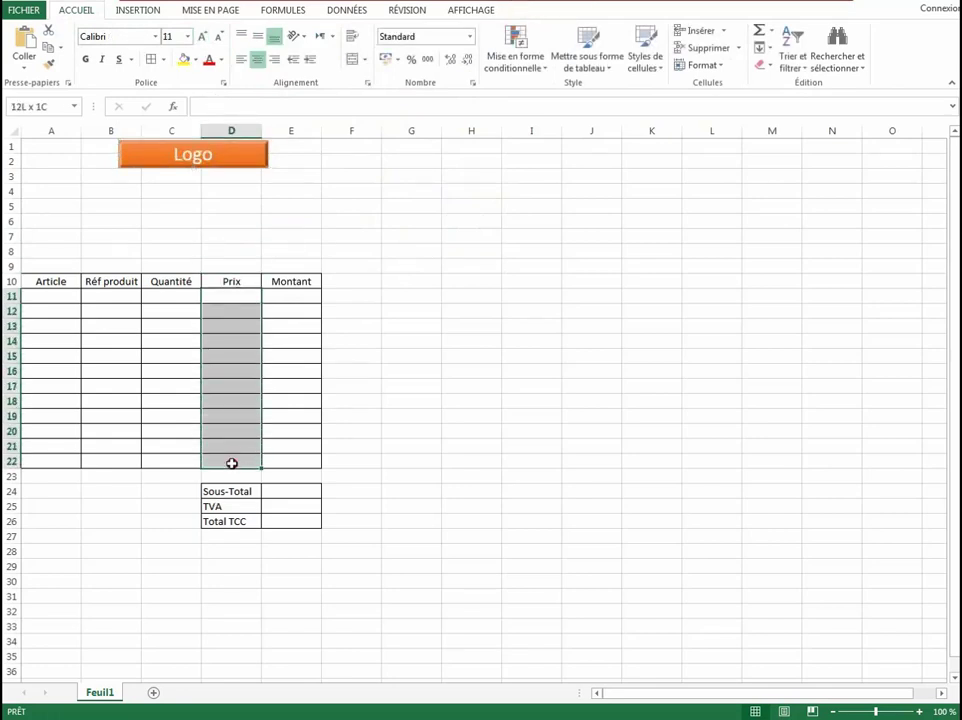
{"action": "left_click_drag", "start_coordinate": [231, 463], "coordinate": [231, 463]}
{"action": "left_click", "coordinate": [469, 38]}
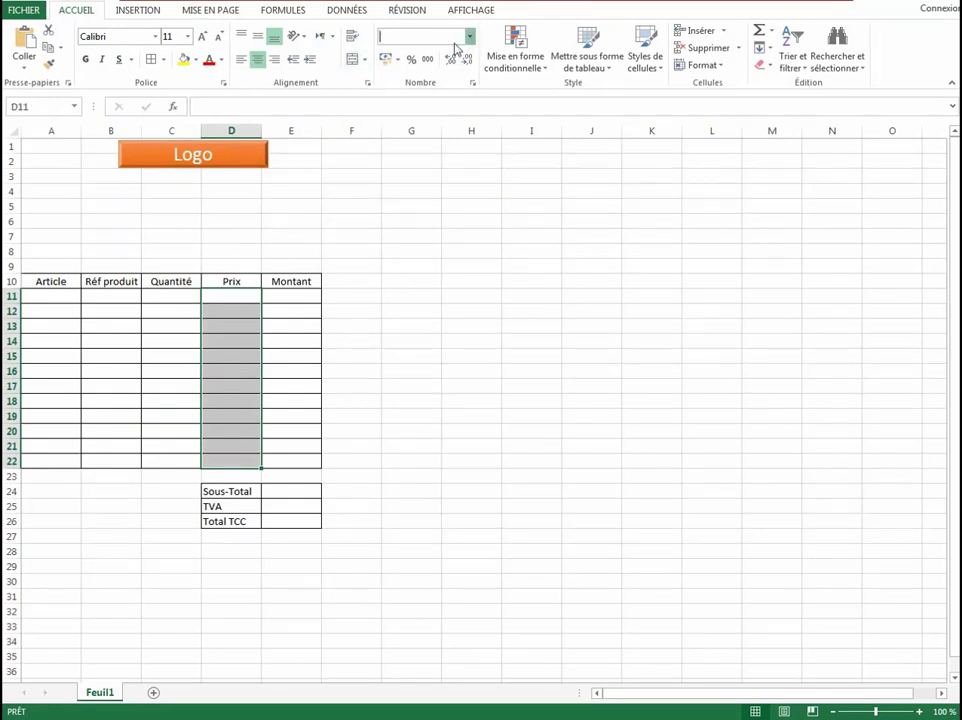
{"action": "left_click", "coordinate": [441, 133]}
Apply the Monétaire number format to the Montant cells E11:E22
{"action": "left_click", "coordinate": [289, 320]}
{"action": "left_click_drag", "start_coordinate": [292, 296], "coordinate": [301, 458]}
{"action": "left_click", "coordinate": [469, 36]}
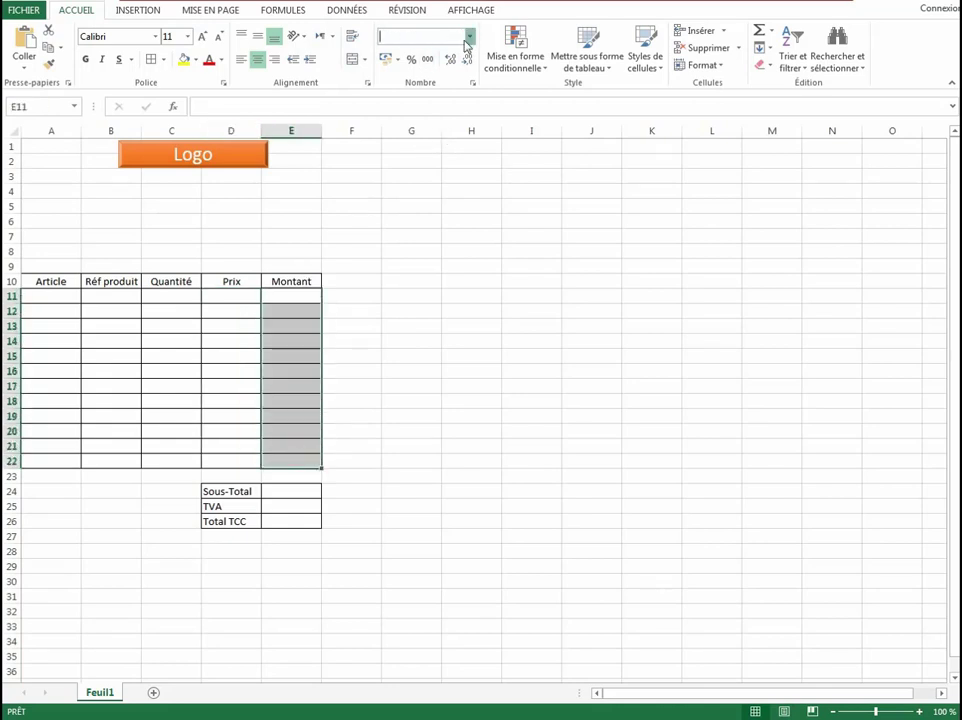
{"action": "left_click", "coordinate": [448, 133]}
{"action": "left_click", "coordinate": [325, 344]}
{"action": "left_click", "coordinate": [295, 341]}
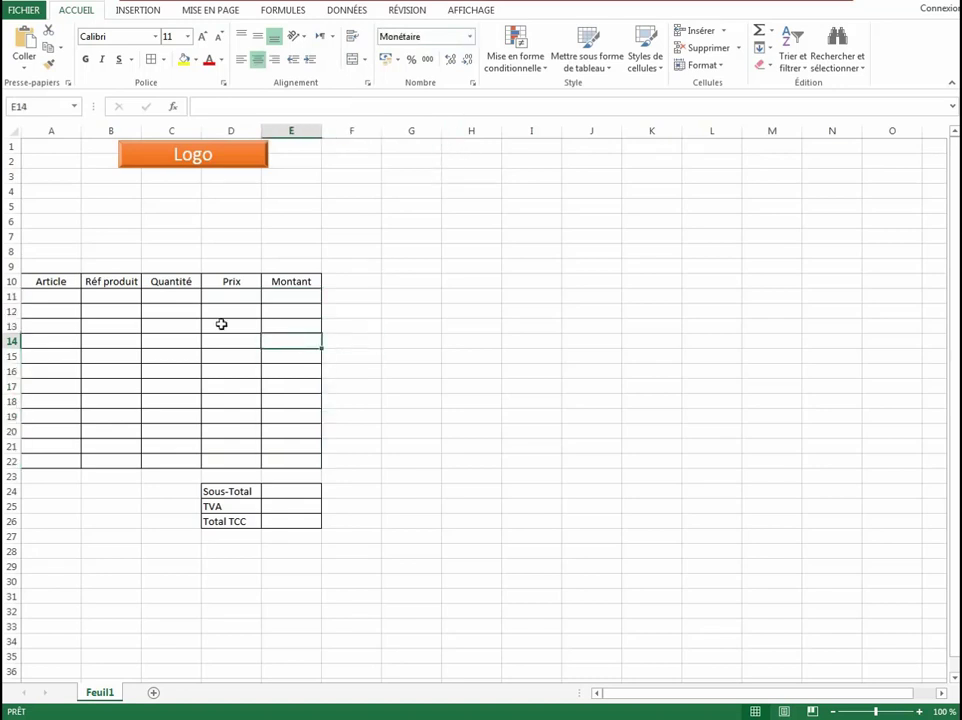
{"action": "left_click", "coordinate": [166, 328]}
{"action": "left_click", "coordinate": [279, 562]}
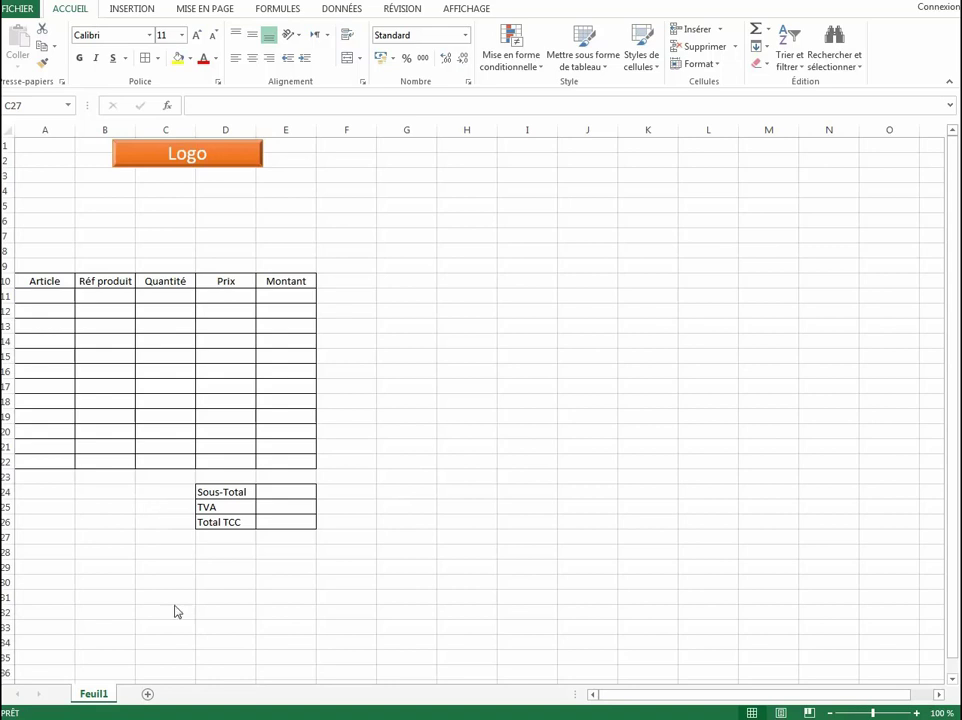
Add a new worksheet after Feuil1 and rename it source
{"action": "left_click", "coordinate": [147, 697]}
{"action": "left_click", "coordinate": [147, 697]}
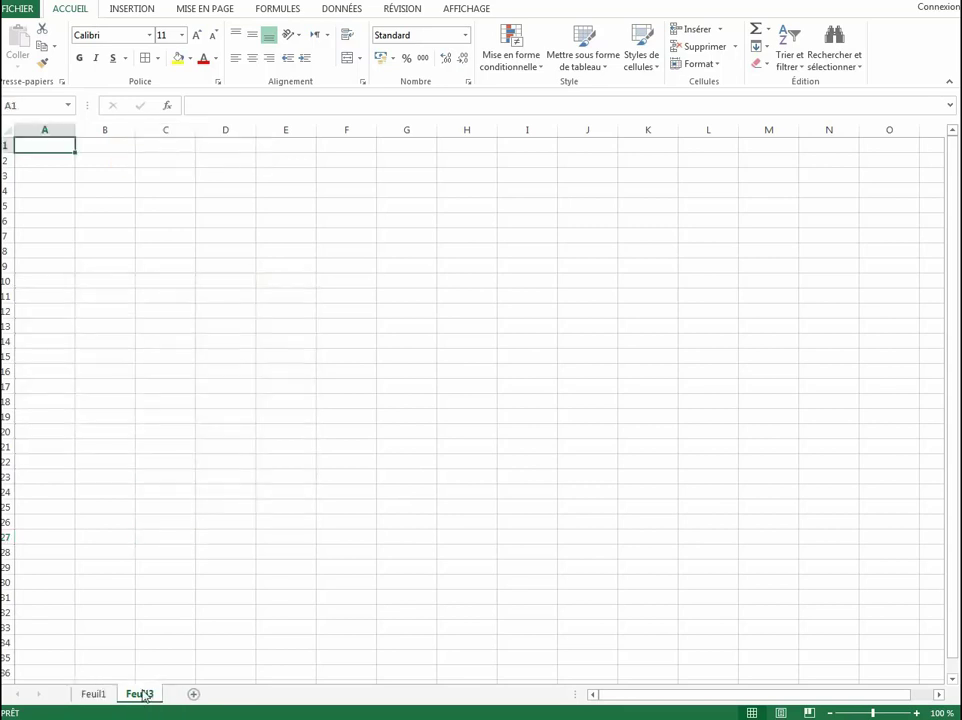
{"action": "right_click", "coordinate": [145, 694]}
{"action": "left_click", "coordinate": [176, 554]}
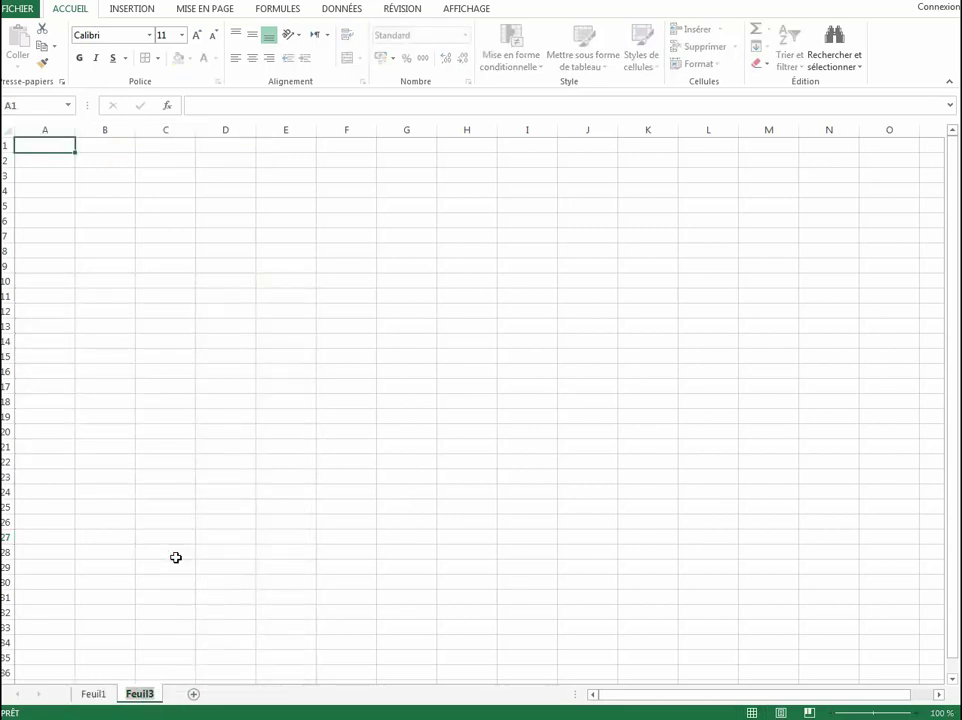
{"action": "type", "text": "source"}
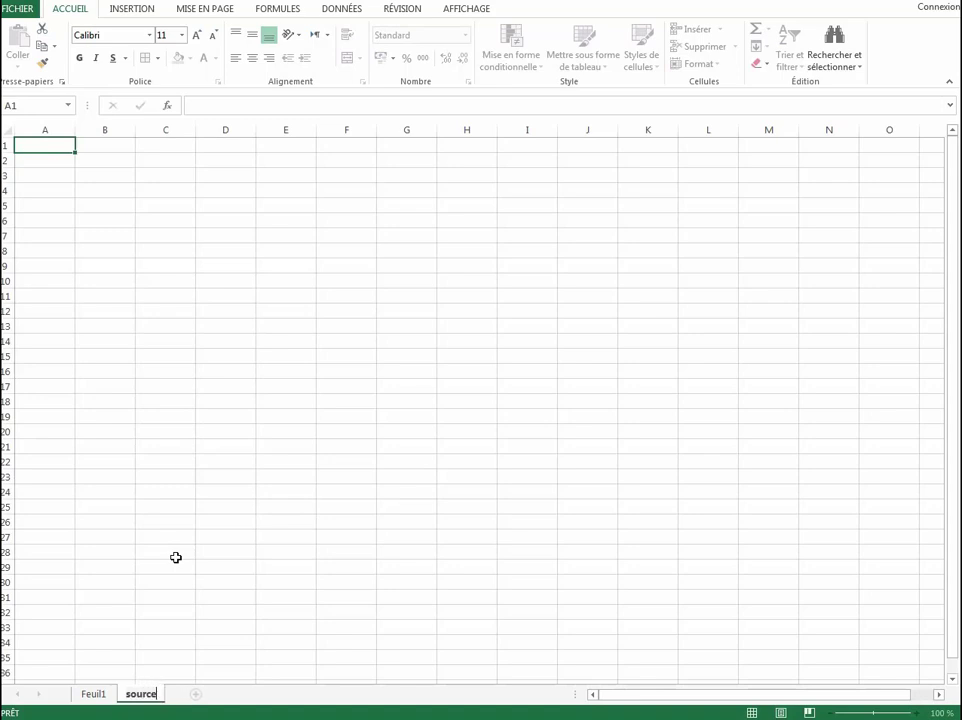
{"action": "key", "text": "Return"}
Enter the header Référence de produit in A3 of the source sheet and widen column A to fit it
{"action": "left_click_drag", "start_coordinate": [104, 296], "coordinate": [85, 308]}
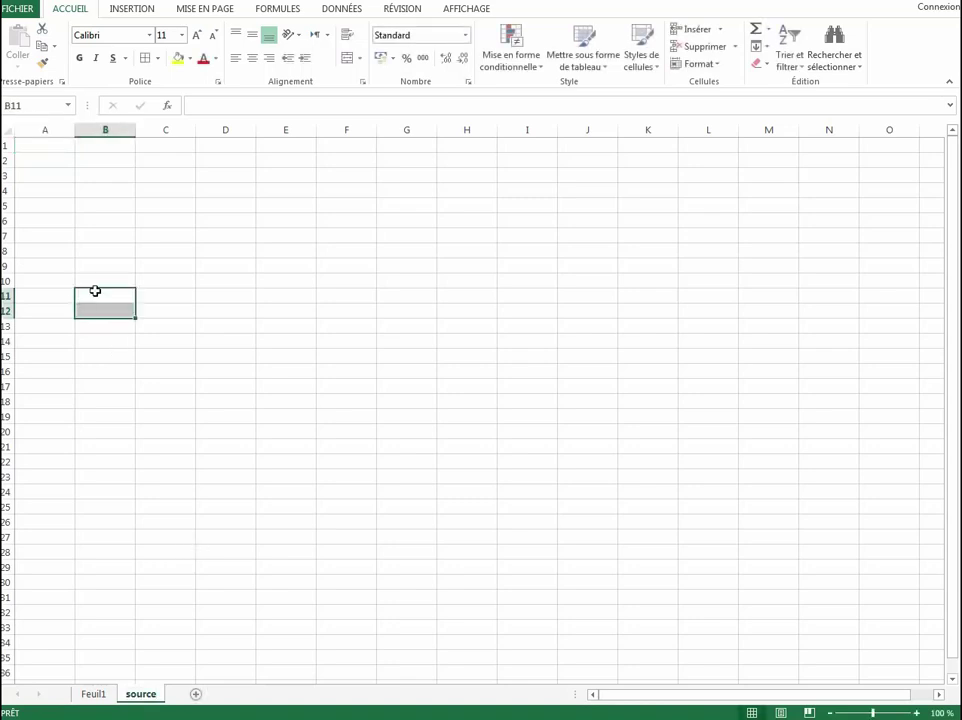
{"action": "left_click", "coordinate": [98, 174]}
{"action": "left_click", "coordinate": [41, 174]}
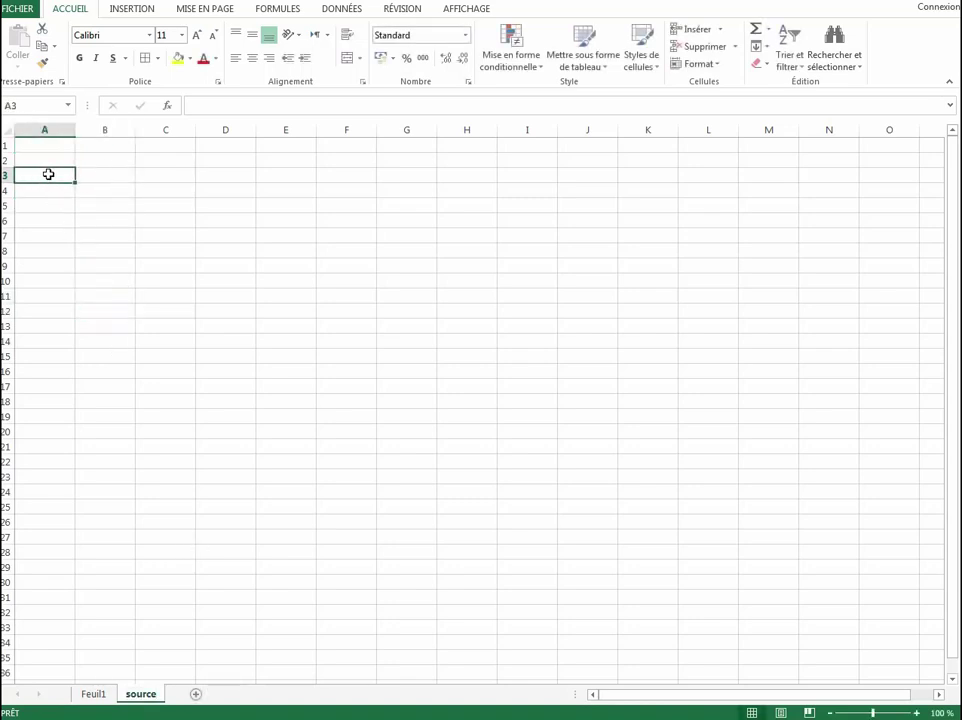
{"action": "type", "text": "R"}
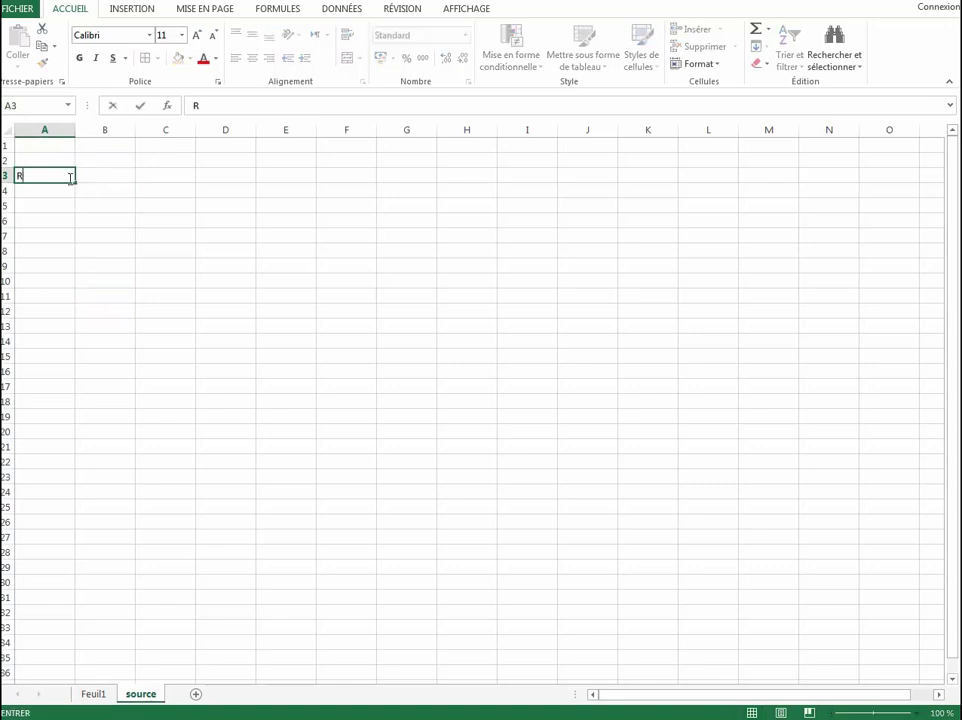
{"action": "type", "text": "éférence de produit"}
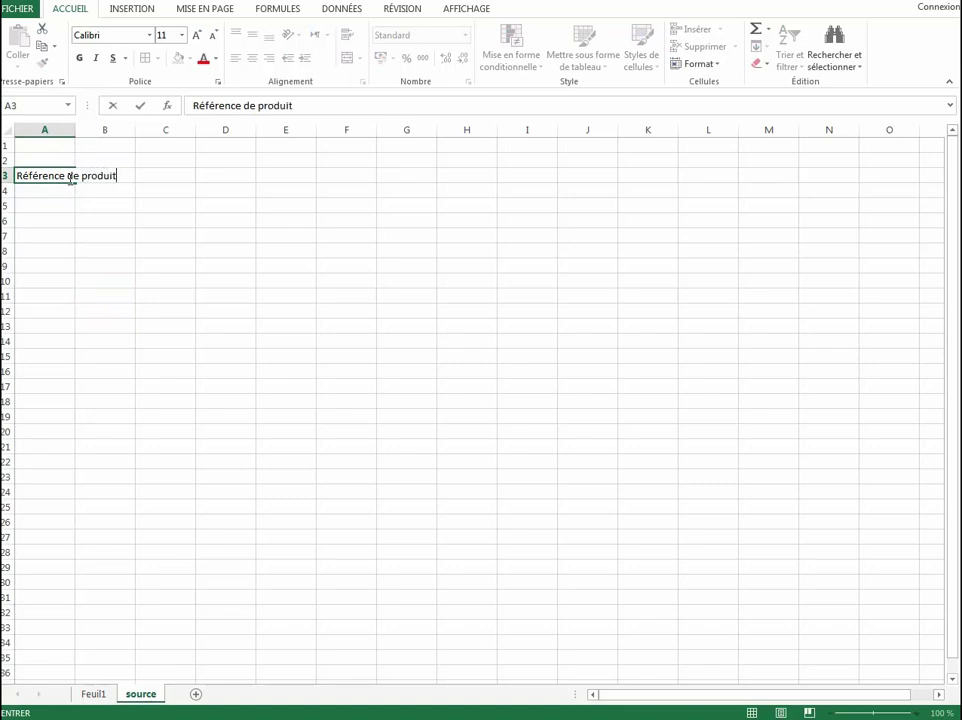
{"action": "left_click", "coordinate": [104, 162]}
{"action": "left_click_drag", "start_coordinate": [75, 132], "coordinate": [142, 150]}
Enter the headers Article in B3 and Prix in C3
{"action": "left_click", "coordinate": [164, 178]}
{"action": "type", "text": "Article"}
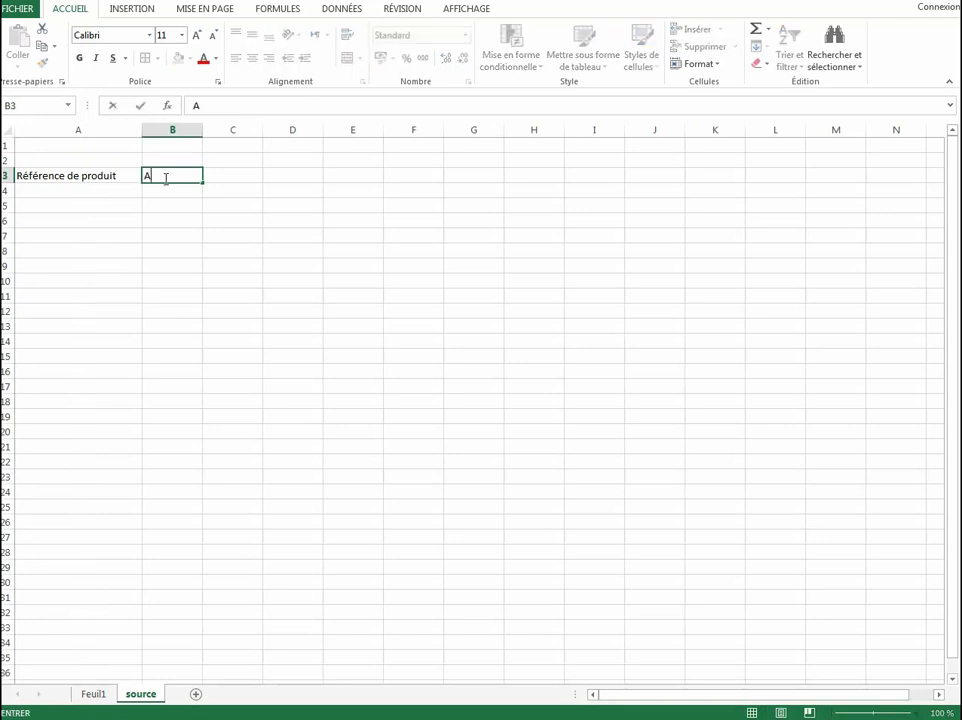
{"action": "left_click", "coordinate": [212, 215]}
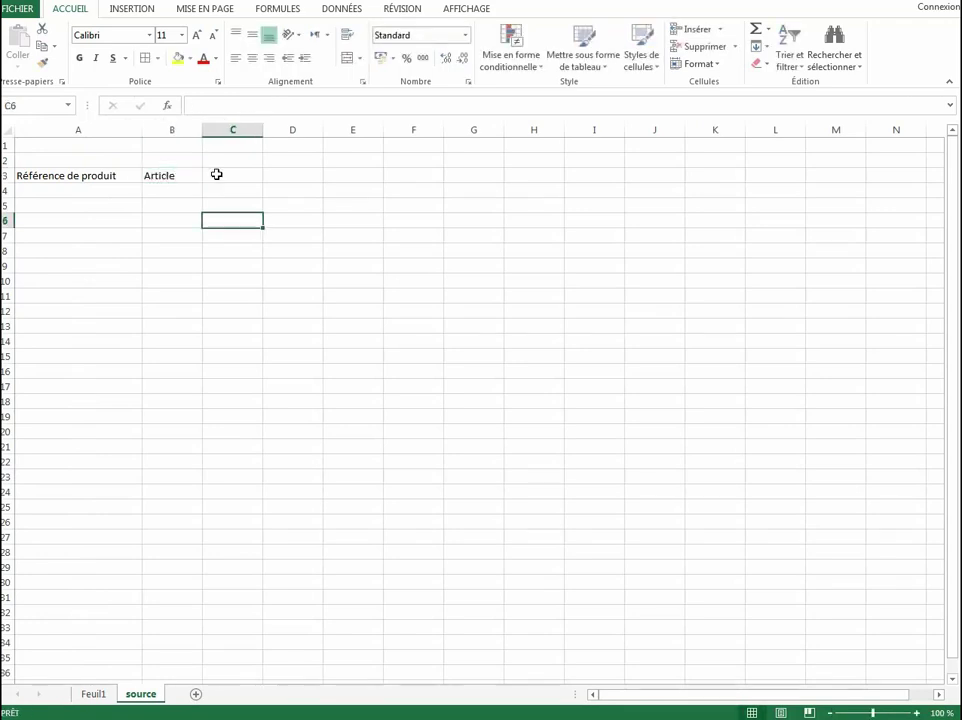
{"action": "left_click", "coordinate": [216, 174]}
{"action": "double_click", "coordinate": [254, 174]}
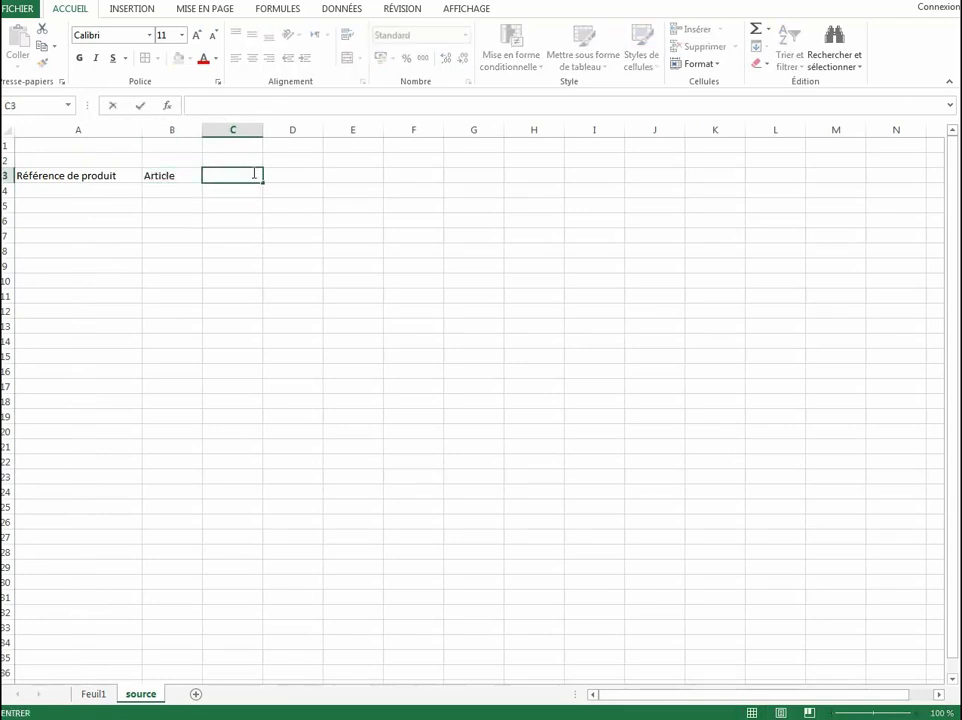
{"action": "type", "text": "Prix"}
{"action": "left_click", "coordinate": [236, 206]}
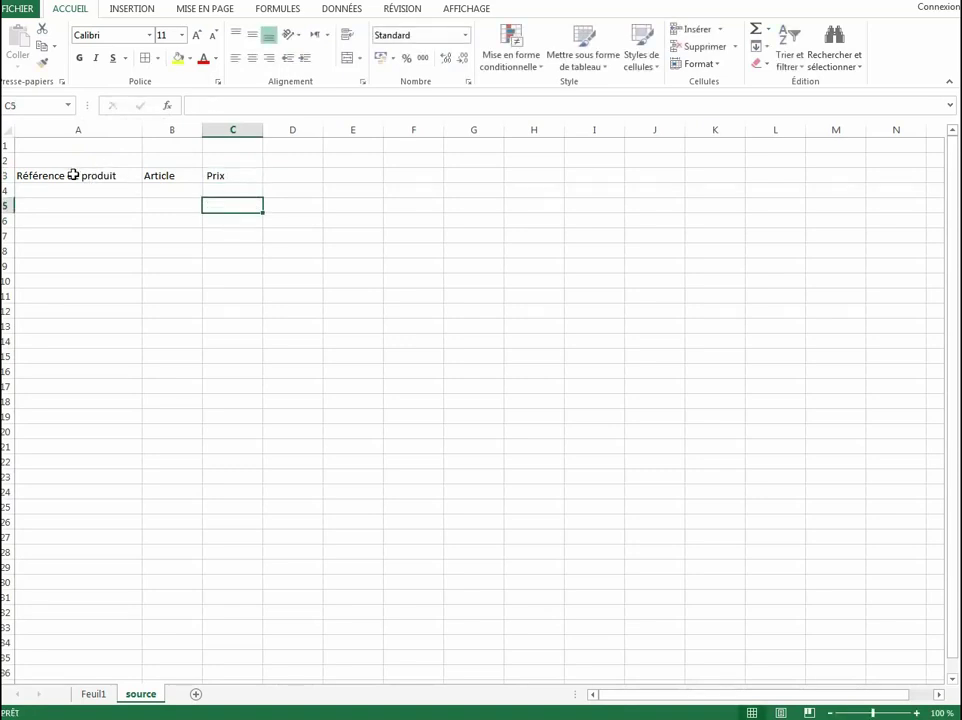
Apply all borders to the product table A3:C12 and centre its contents horizontally
{"action": "left_click_drag", "start_coordinate": [71, 176], "coordinate": [236, 318]}
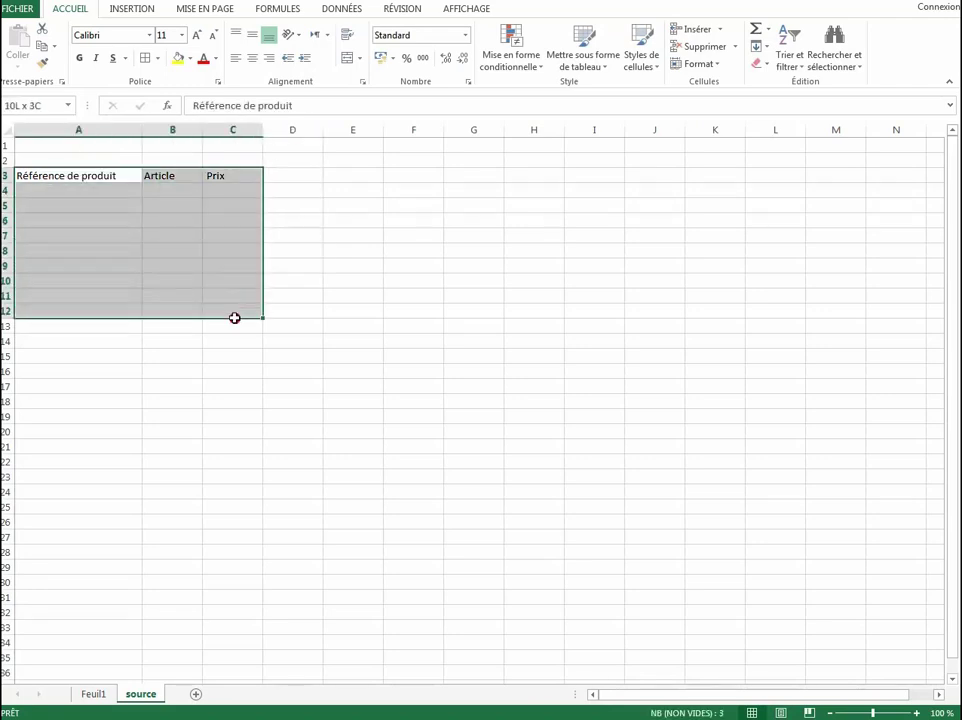
{"action": "left_click", "coordinate": [145, 58]}
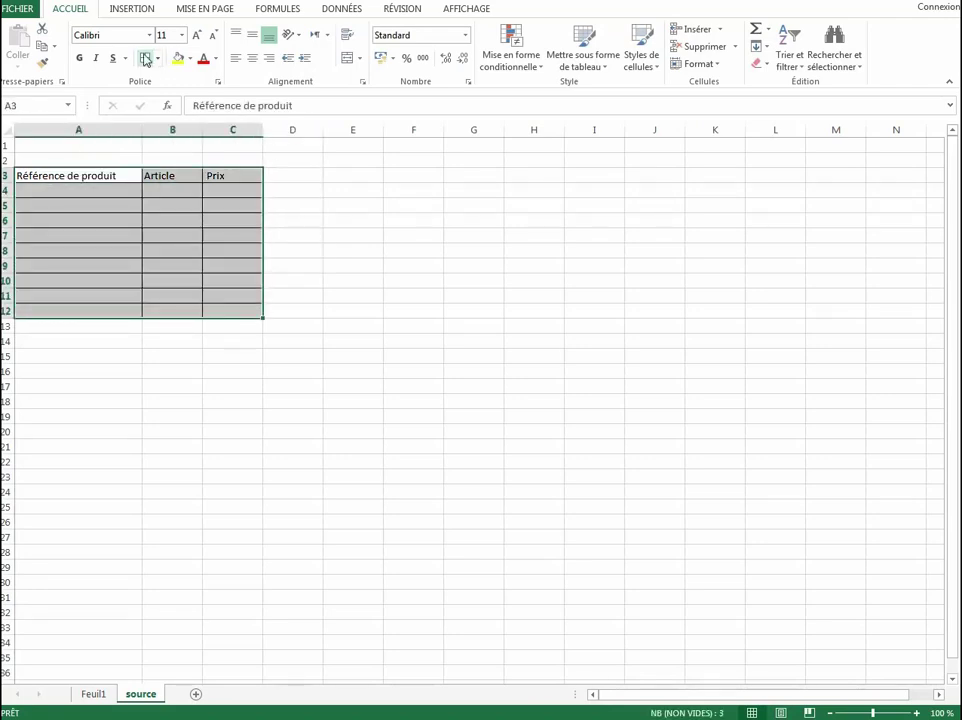
{"action": "left_click", "coordinate": [252, 58]}
{"action": "left_click", "coordinate": [172, 220]}
Make the header row A3:C3 bold and one font size larger
{"action": "left_click_drag", "start_coordinate": [112, 180], "coordinate": [240, 178]}
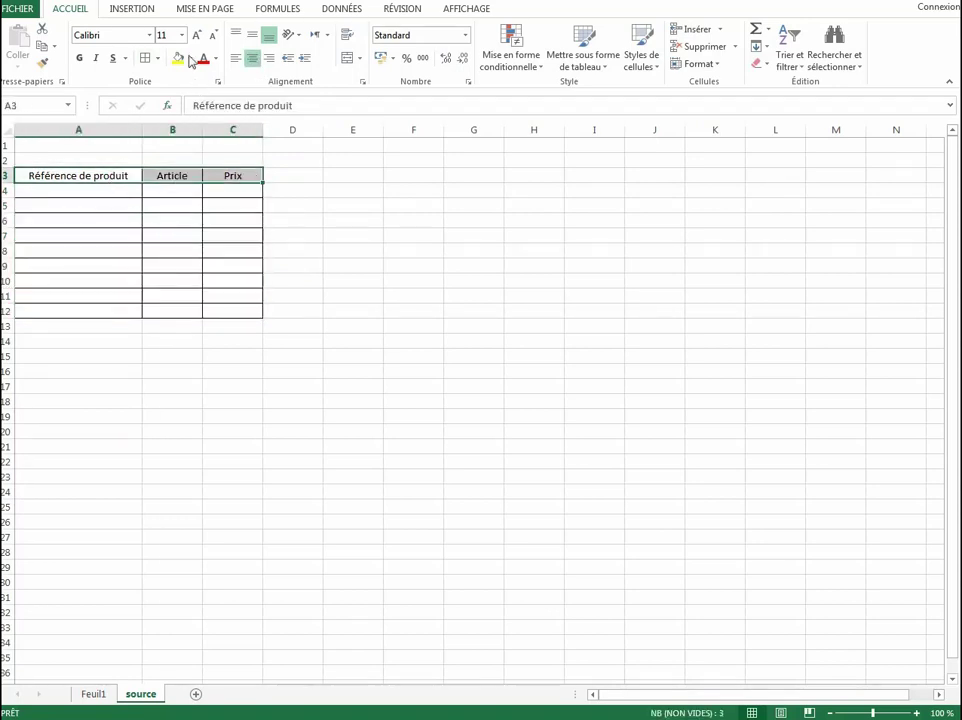
{"action": "left_click", "coordinate": [196, 35]}
{"action": "left_click", "coordinate": [79, 58]}
{"action": "left_click", "coordinate": [128, 220]}
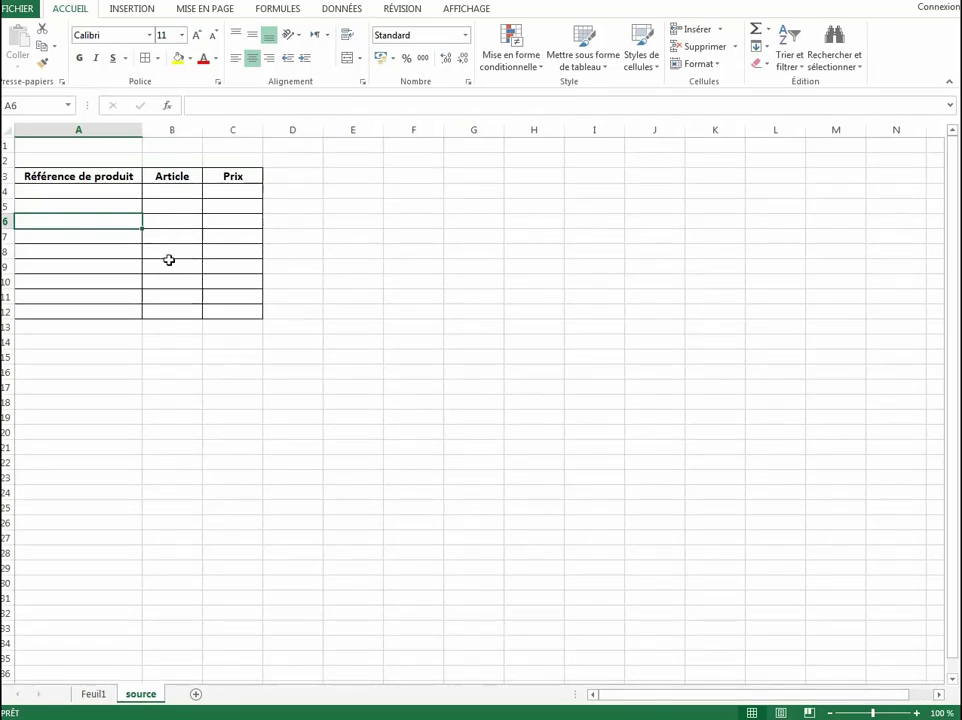
{"action": "left_click", "coordinate": [174, 251]}
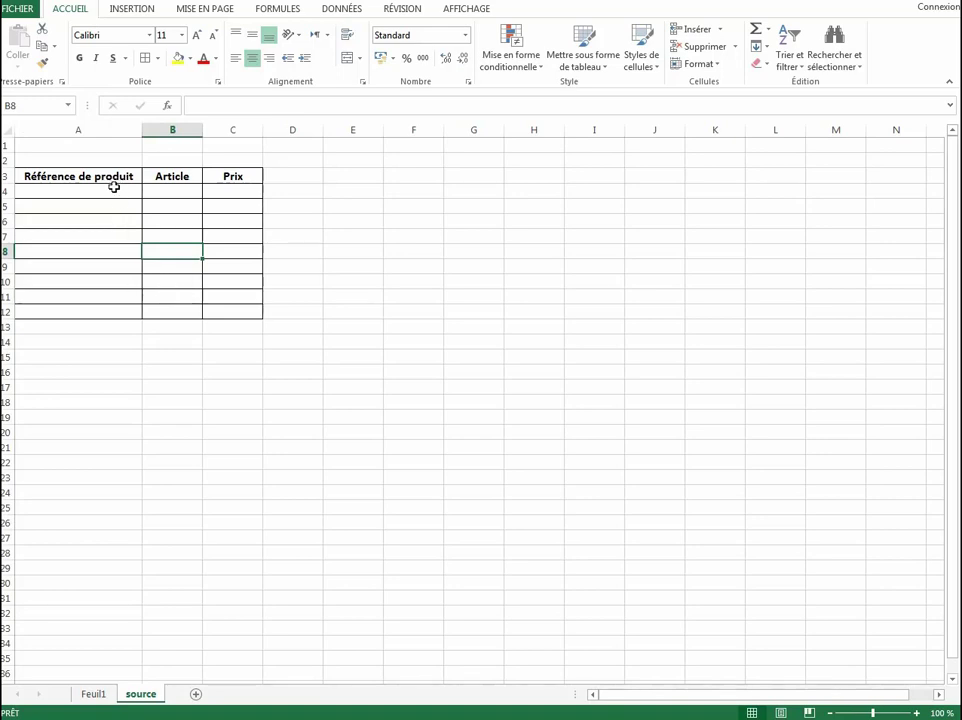
{"action": "left_click_drag", "start_coordinate": [114, 190], "coordinate": [104, 307]}
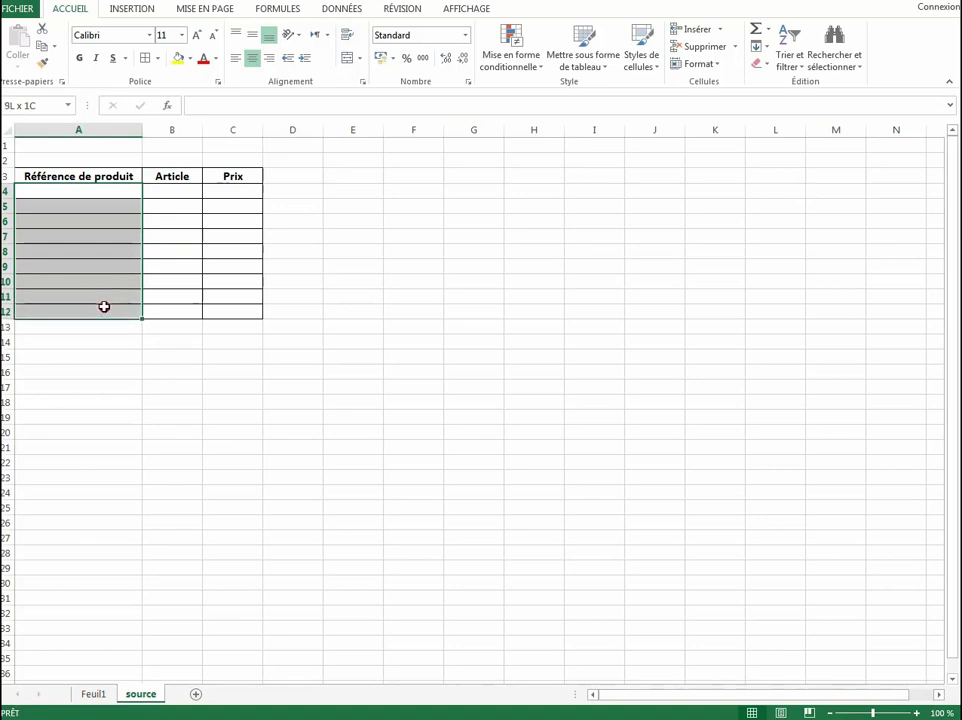
{"action": "left_click_drag", "start_coordinate": [180, 189], "coordinate": [172, 311]}
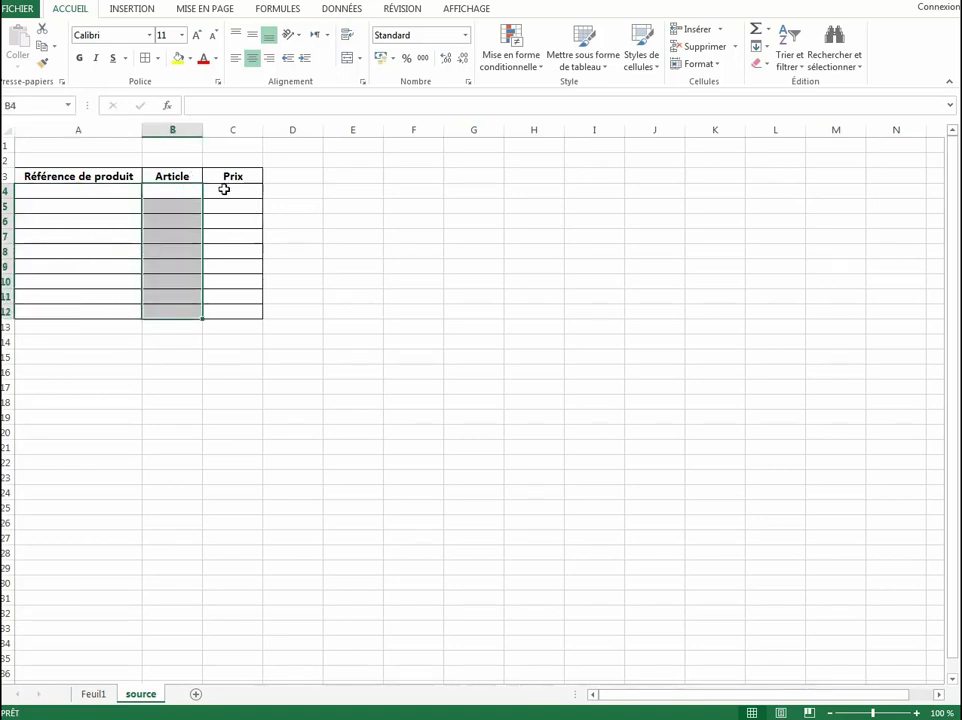
{"action": "left_click_drag", "start_coordinate": [224, 189], "coordinate": [225, 311]}
Enter the product references hh5 in A4 and jj6 in A5 of the source sheet
{"action": "left_click_drag", "start_coordinate": [128, 192], "coordinate": [128, 193]}
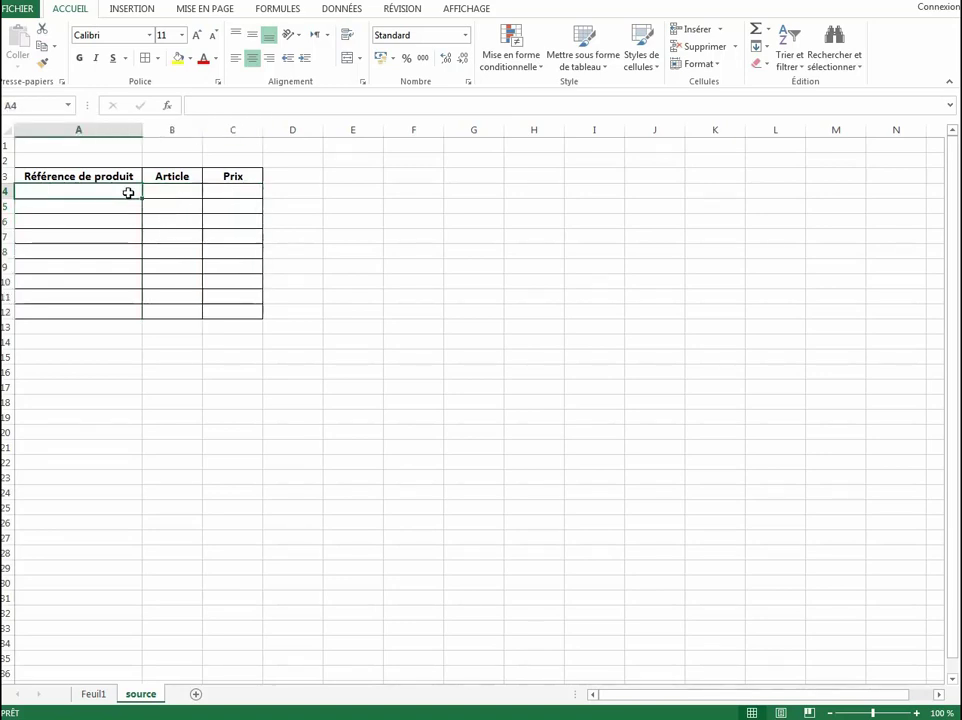
{"action": "type", "text": "hh"}
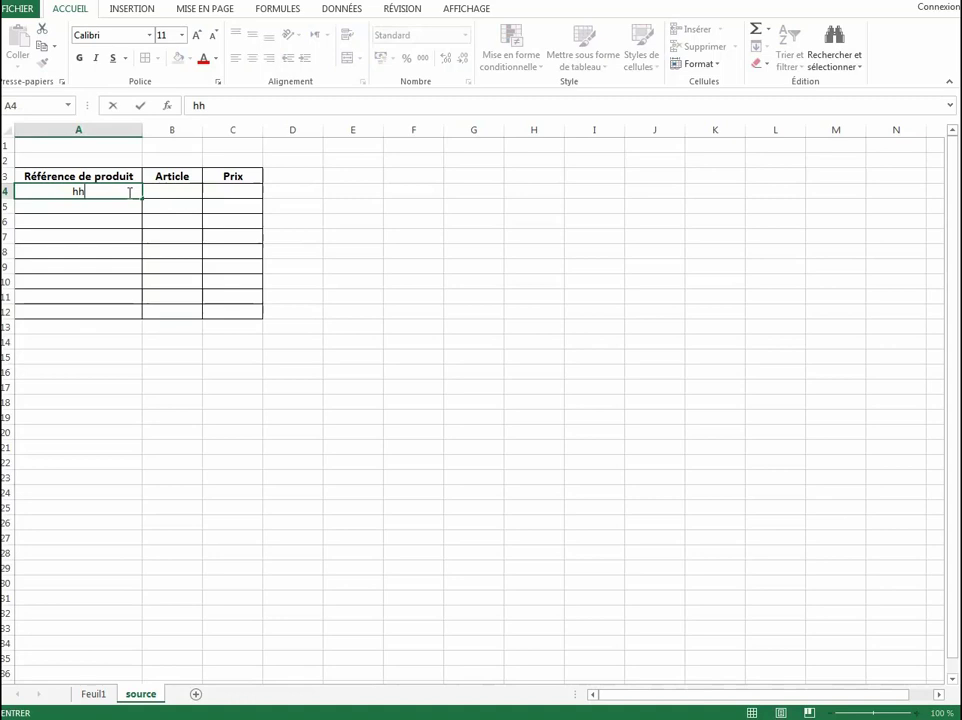
{"action": "type", "text": "5"}
{"action": "key", "text": "Return"}
{"action": "type", "text": "jj"}
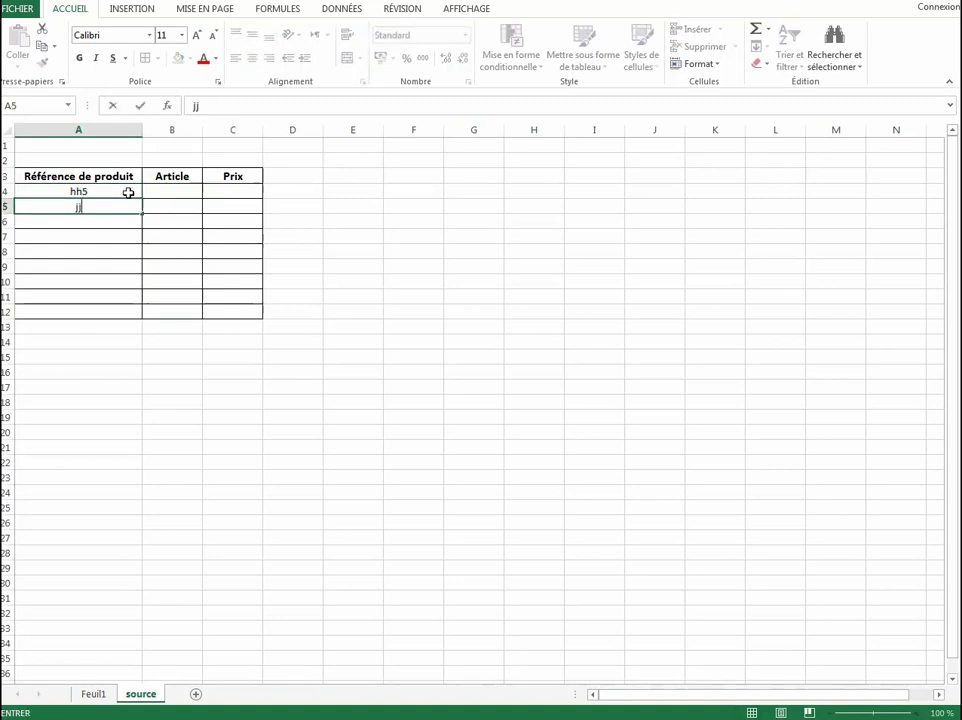
{"action": "type", "text": "6"}
{"action": "key", "text": "Return"}
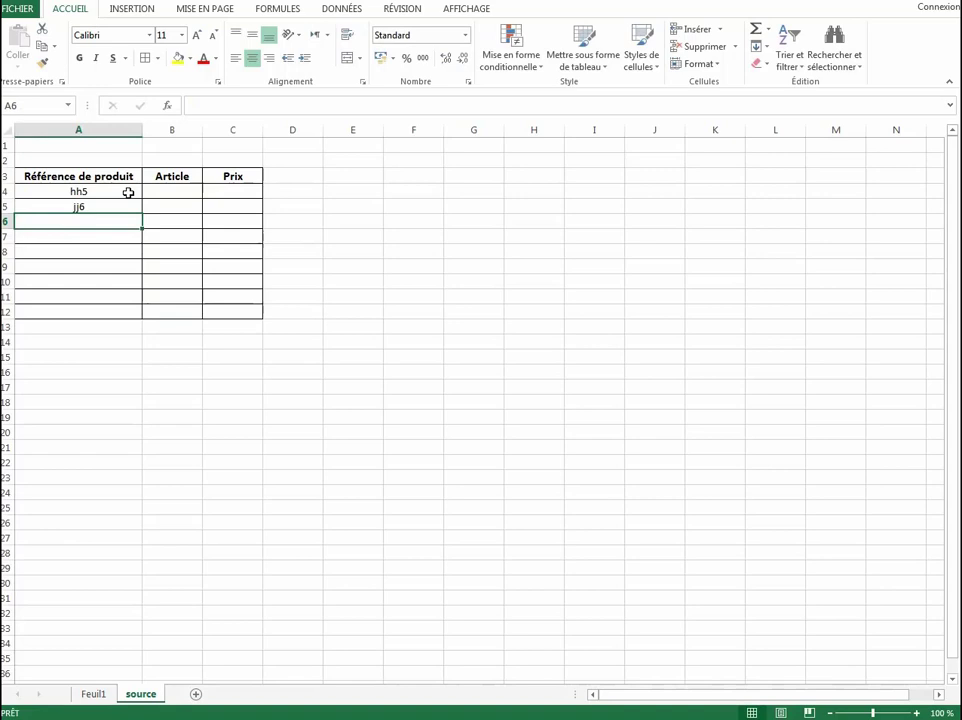
Enter the product references RR9 in A6 and LL6 in A7
{"action": "type", "text": "rr"}
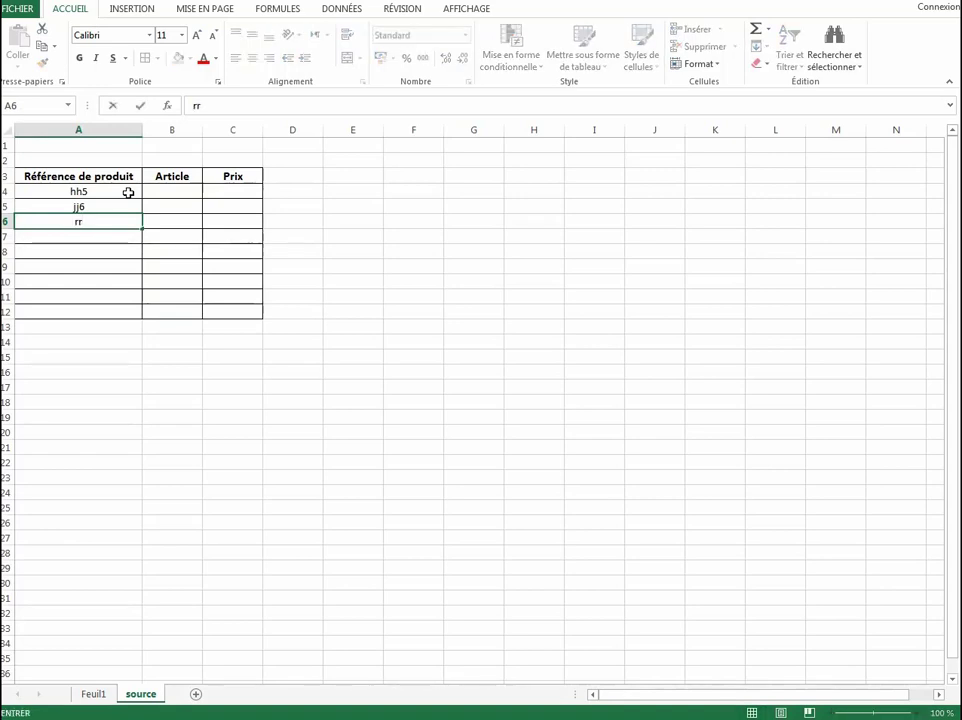
{"action": "type", "text": "RR9"}
{"action": "key", "text": "Return"}
{"action": "type", "text": "j"}
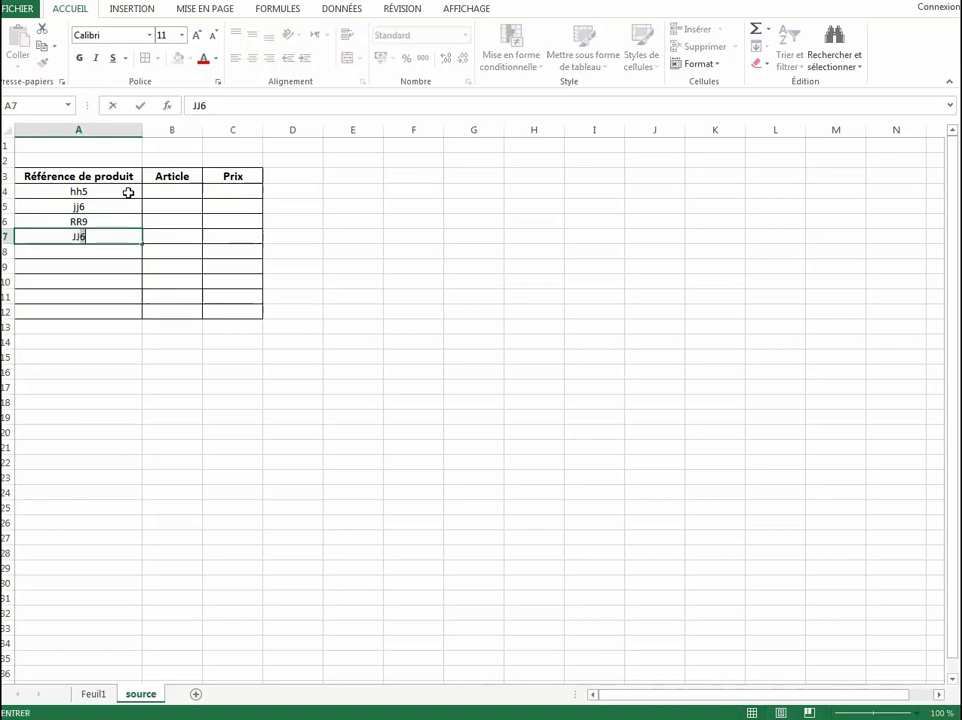
{"action": "key", "text": "BackSpace"}
{"action": "key", "text": "BackSpace"}
{"action": "type", "text": "LL"}
{"action": "key", "text": "Return"}
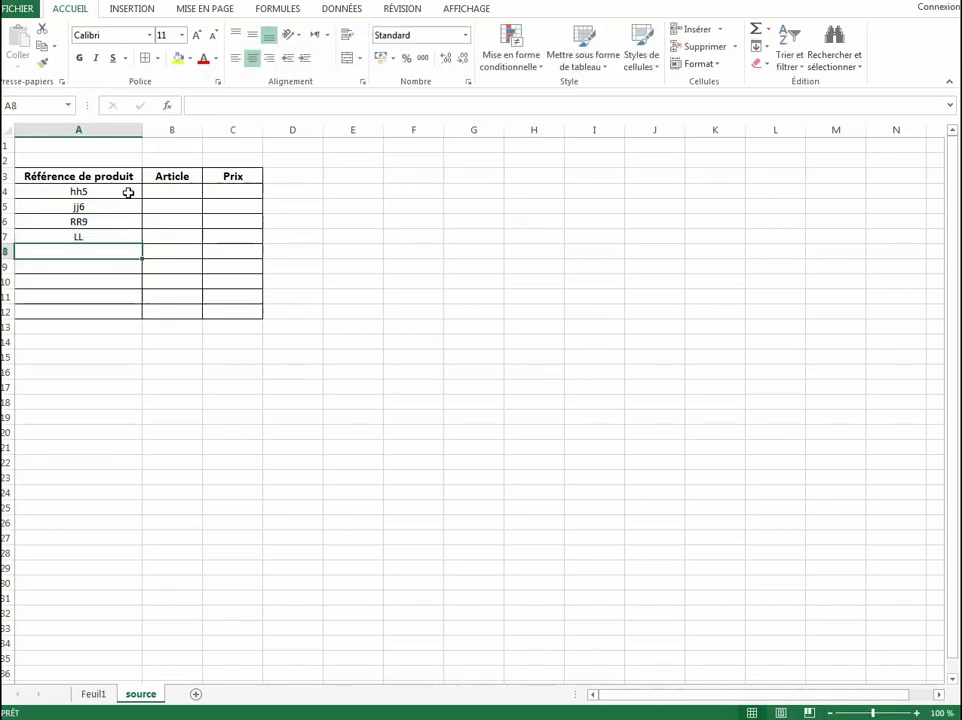
{"action": "left_click", "coordinate": [126, 233]}
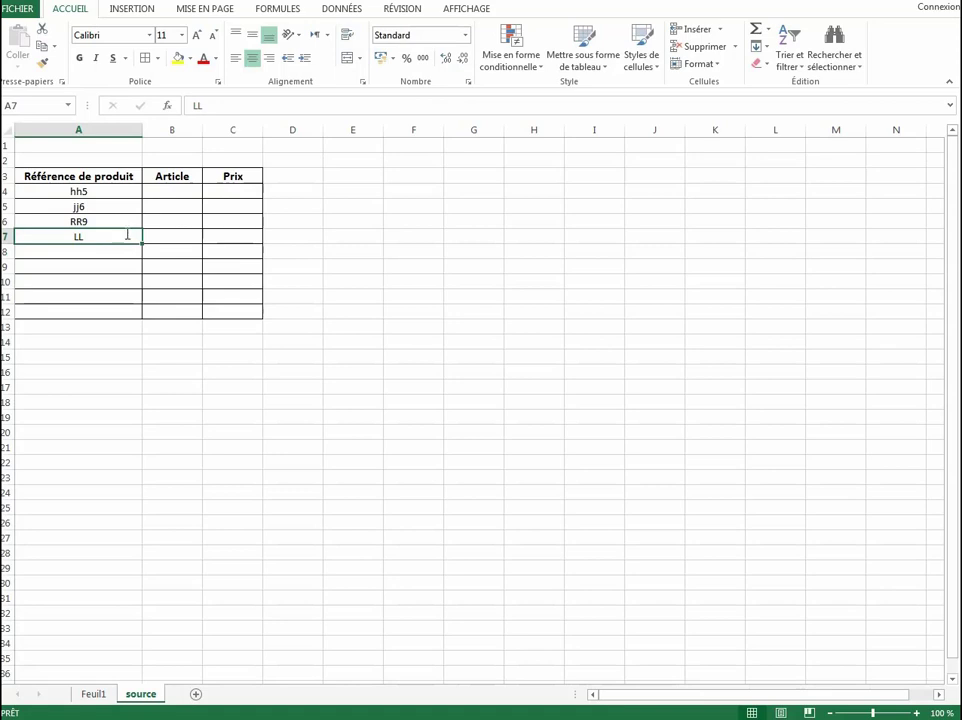
{"action": "double_click", "coordinate": [127, 234]}
{"action": "type", "text": "6"}
Enter the articles Chaise in B4 and Table in B5
{"action": "left_click", "coordinate": [192, 189]}
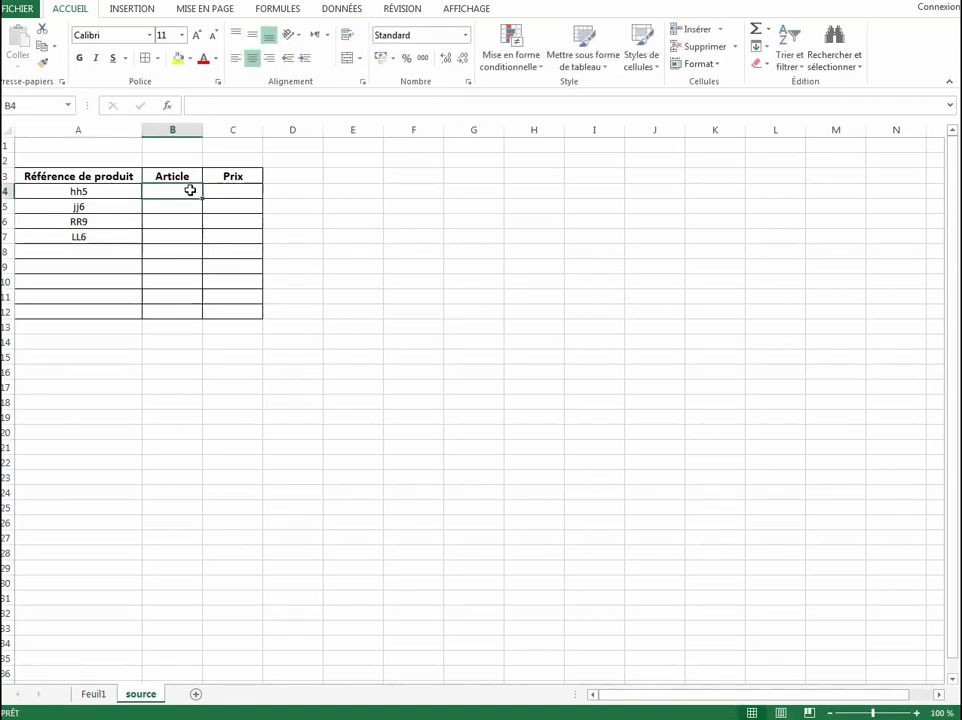
{"action": "type", "text": "CH"}
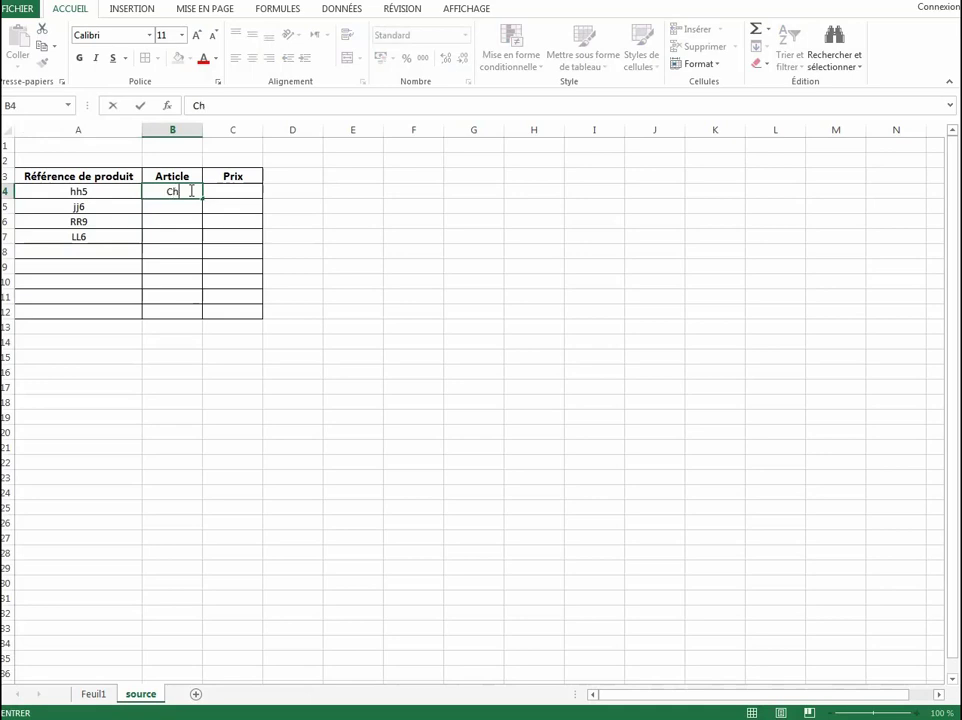
{"action": "type", "text": "aise"}
{"action": "left_click", "coordinate": [158, 205]}
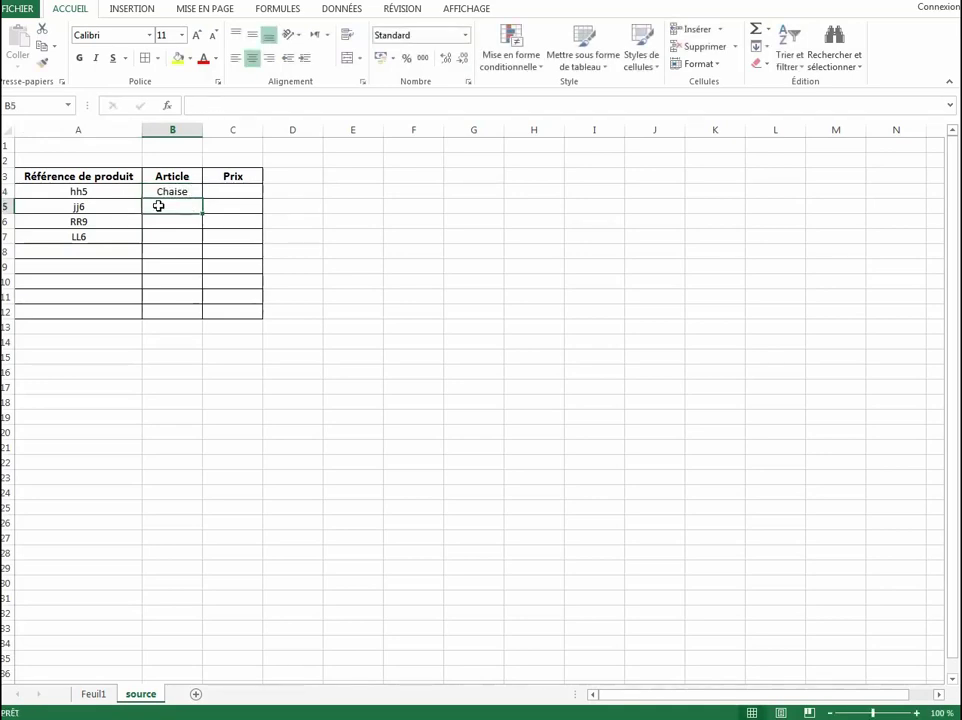
{"action": "type", "text": "Tablm"}
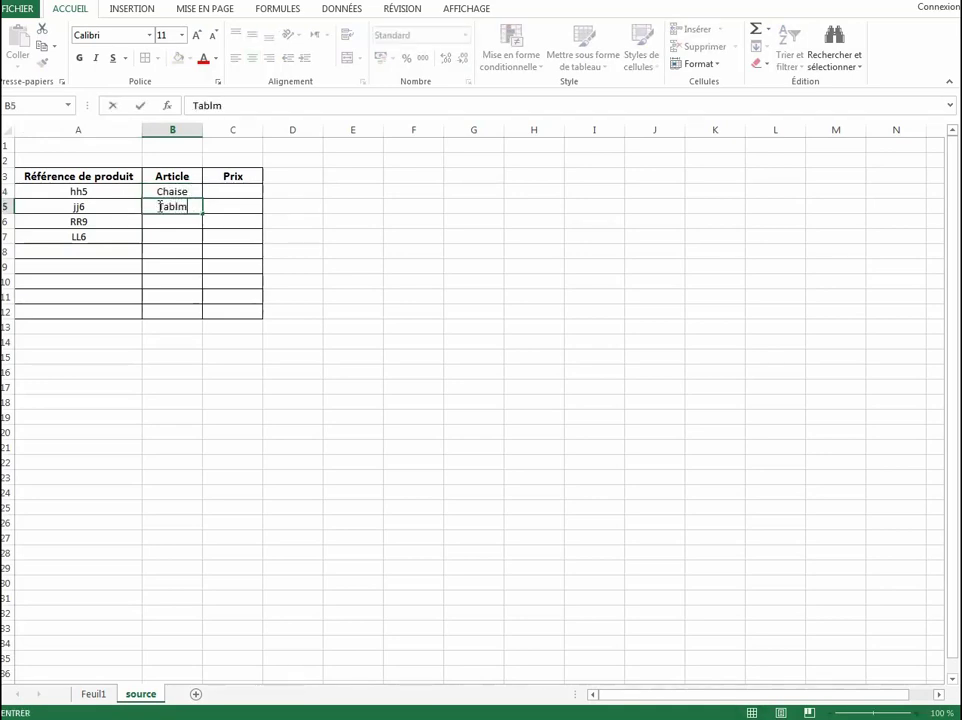
{"action": "key", "text": "BackSpace"}
{"action": "type", "text": "e"}
{"action": "key", "text": "Return"}
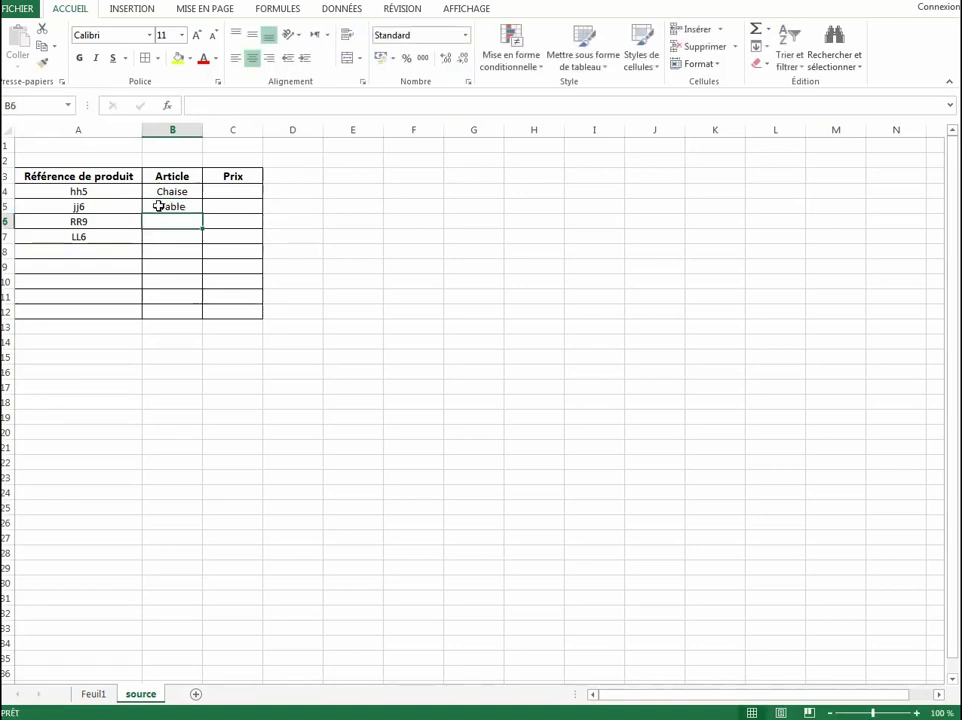
Enter the articles Clavier in B6 and Souris in B7
{"action": "type", "text": "Clavier"}
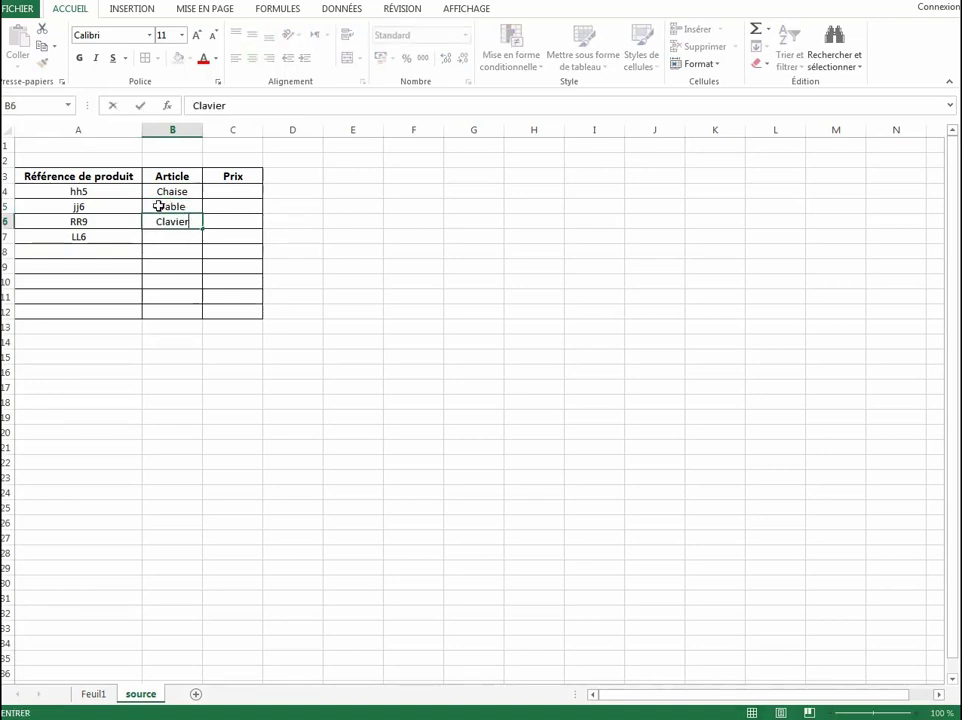
{"action": "key", "text": "Return"}
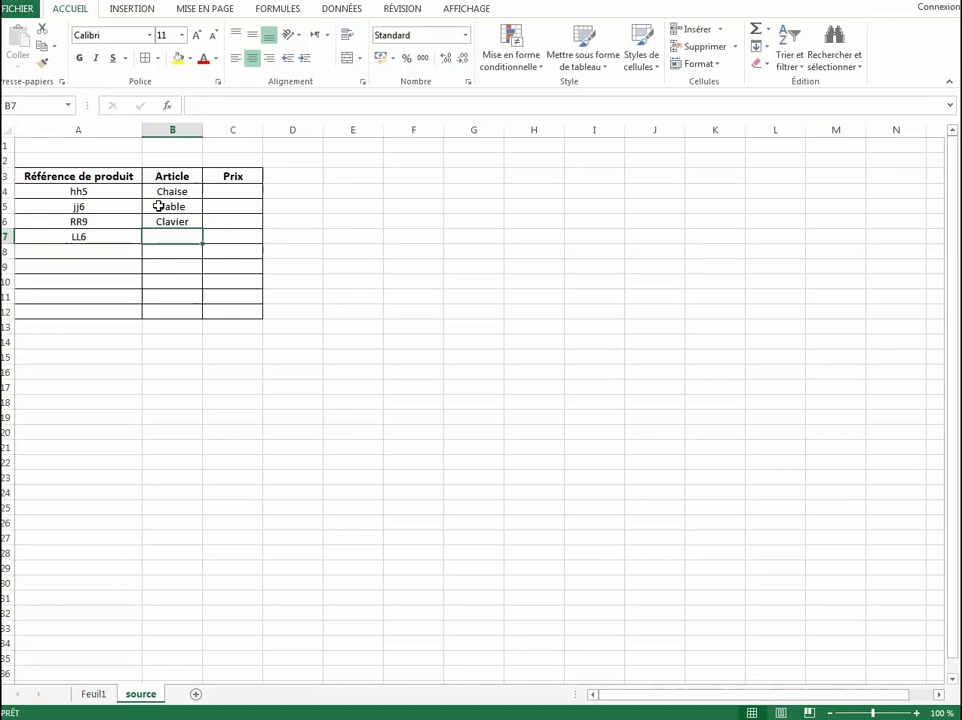
{"action": "type", "text": "Souris"}
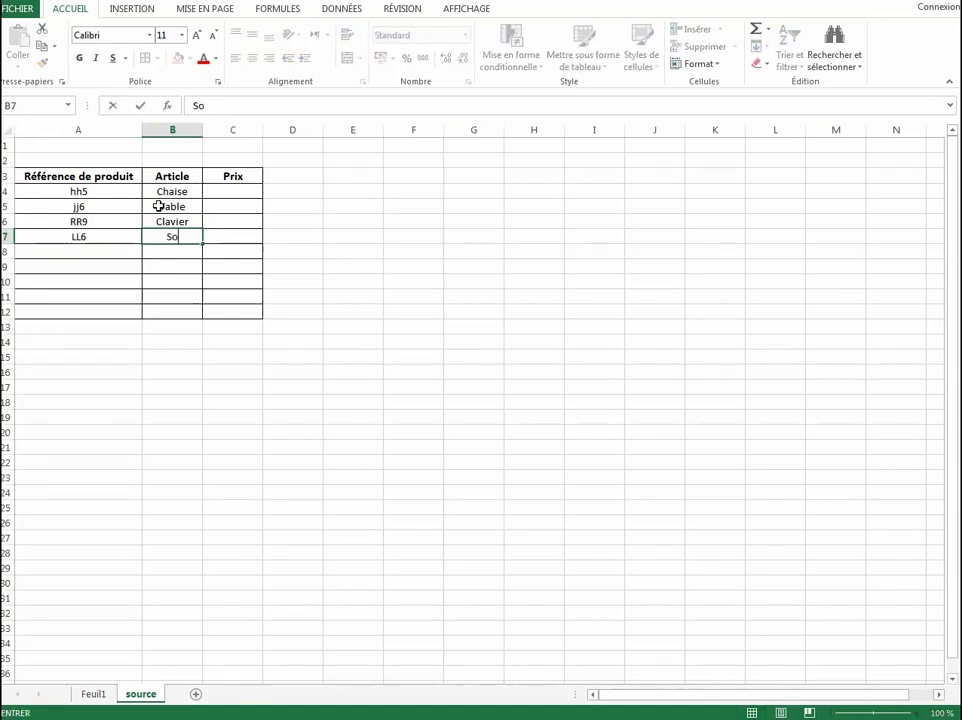
{"action": "left_click", "coordinate": [184, 265]}
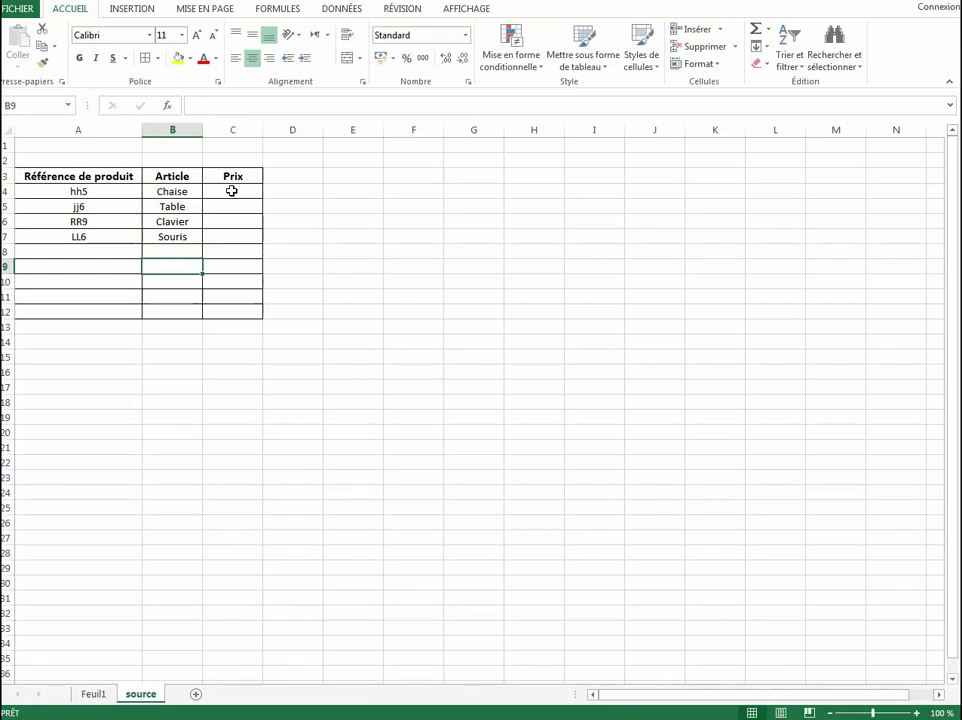
Enter the prices 20, 50, 60 and 44 in C4:C7
{"action": "left_click_drag", "start_coordinate": [231, 191], "coordinate": [226, 235]}
{"action": "left_click", "coordinate": [230, 191]}
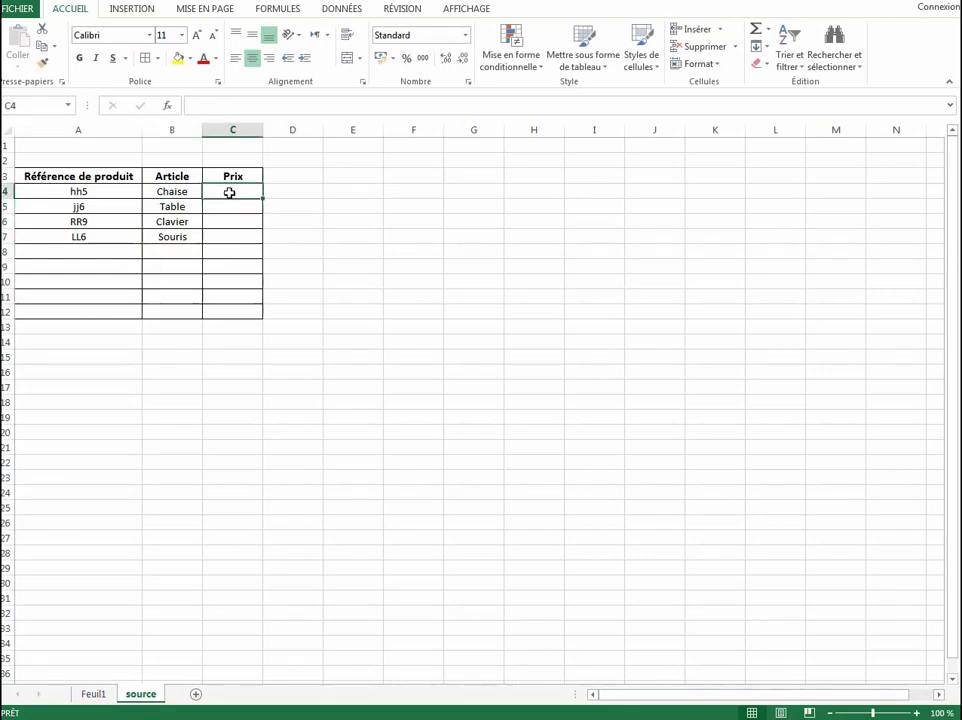
{"action": "type", "text": "2"}
{"action": "key", "text": "ctrl+Return"}
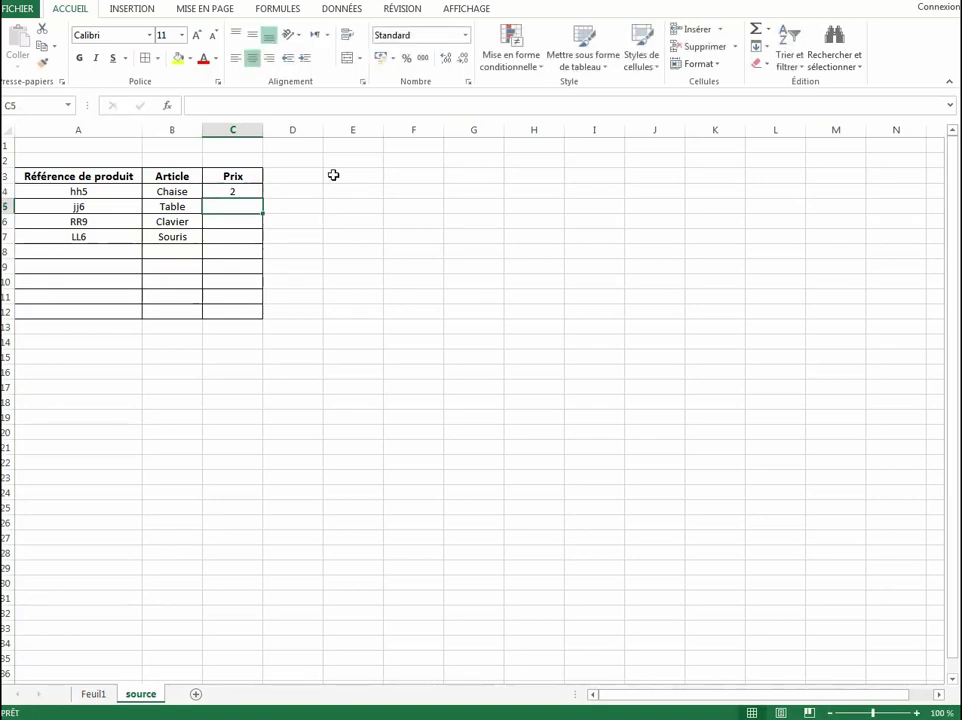
{"action": "type", "text": "20"}
{"action": "key", "text": "Return"}
{"action": "type", "text": "50"}
{"action": "key", "text": "Return"}
{"action": "type", "text": "60"}
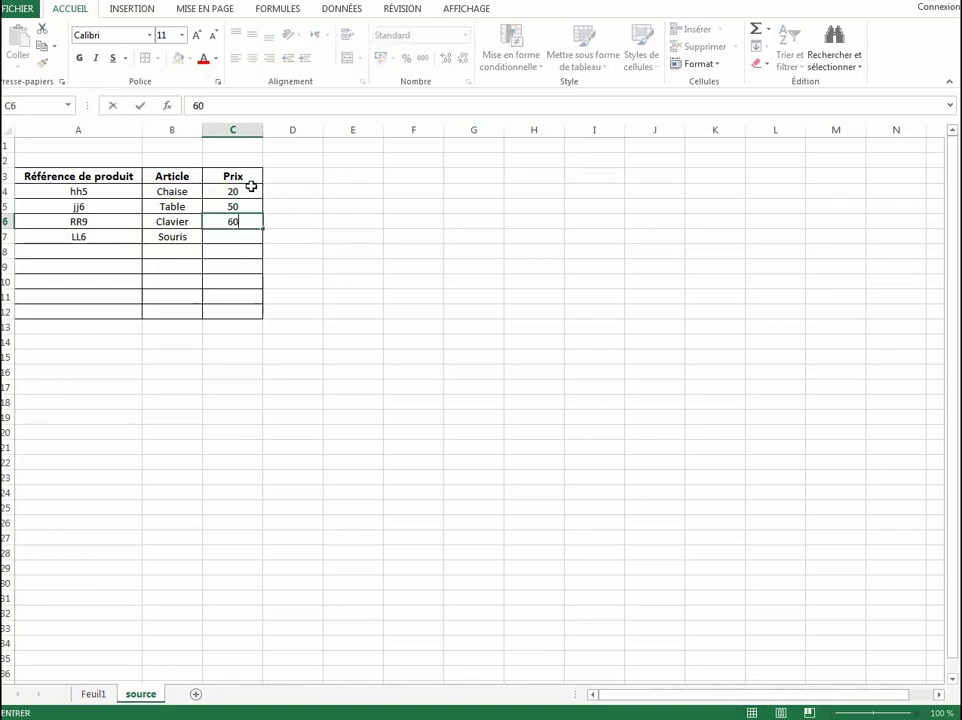
{"action": "key", "text": "Return"}
{"action": "type", "text": "44"}
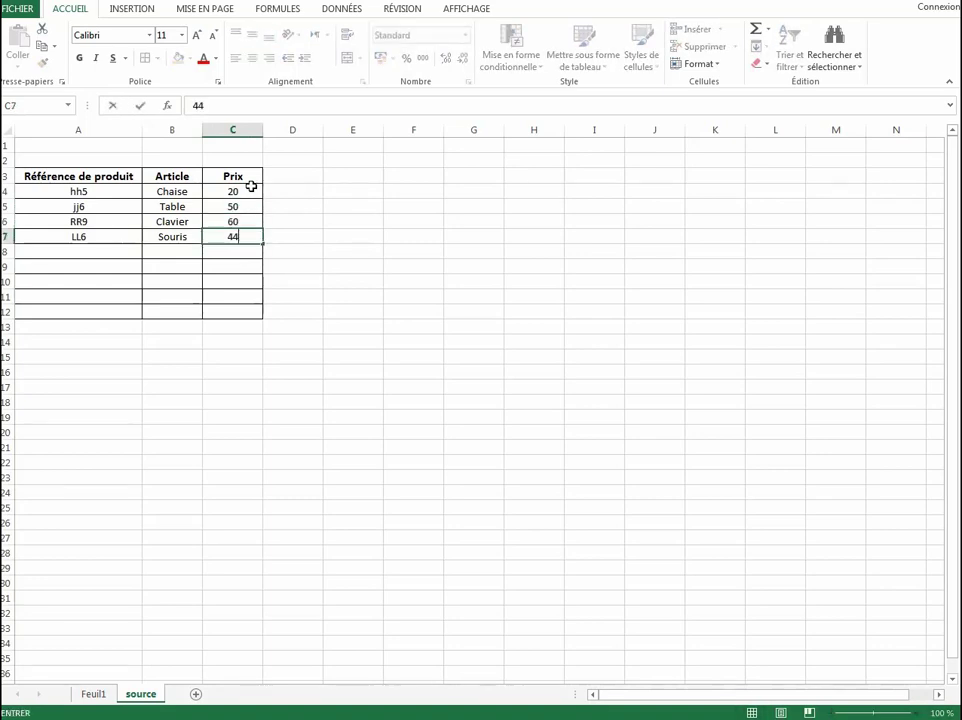
Delete the empty cells A8:C12 at the end of the product table
{"action": "left_click", "coordinate": [172, 251]}
{"action": "left_click_drag", "start_coordinate": [79, 249], "coordinate": [237, 311]}
{"action": "right_click", "coordinate": [217, 276]}
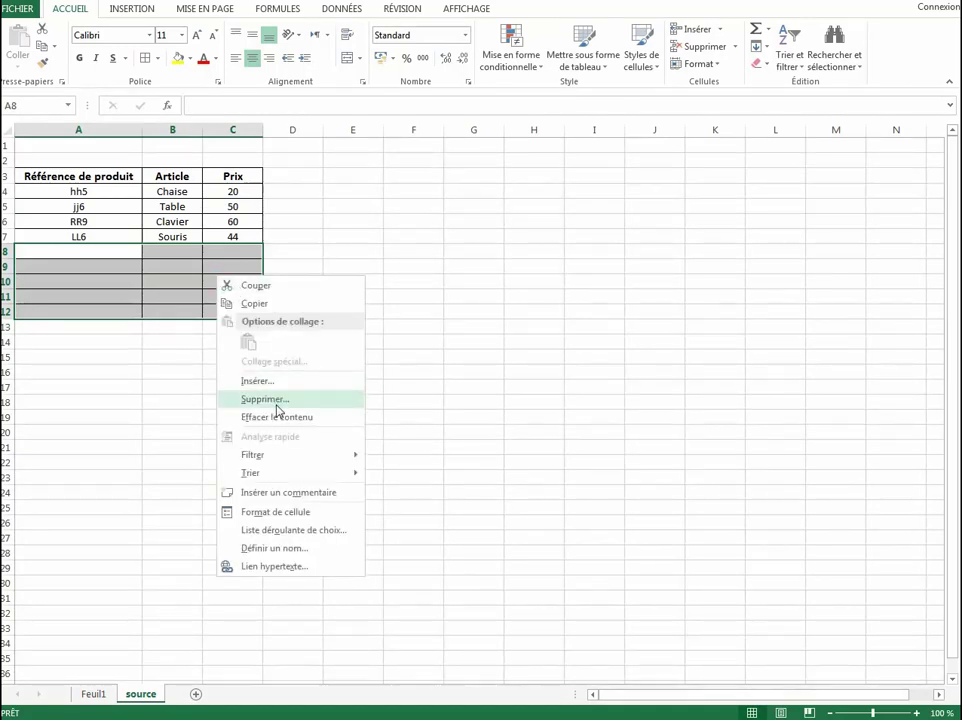
{"action": "left_click", "coordinate": [281, 401]}
{"action": "left_click", "coordinate": [262, 438]}
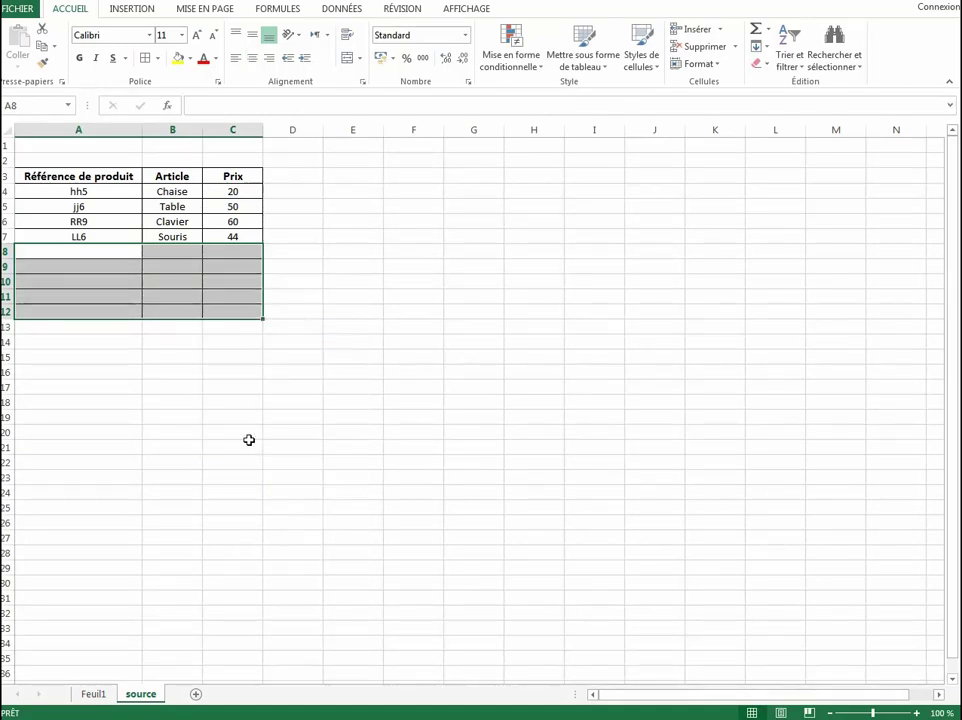
{"action": "left_click", "coordinate": [225, 387]}
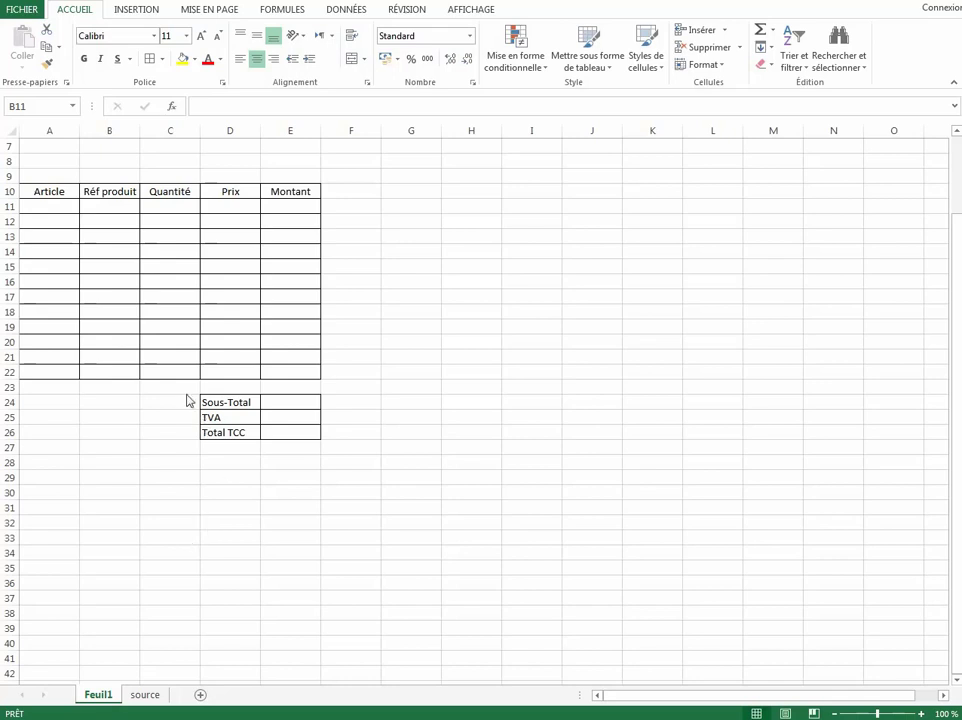
Define the name reference for the product references A4:A7 on the source sheet
{"action": "left_click", "coordinate": [122, 208]}
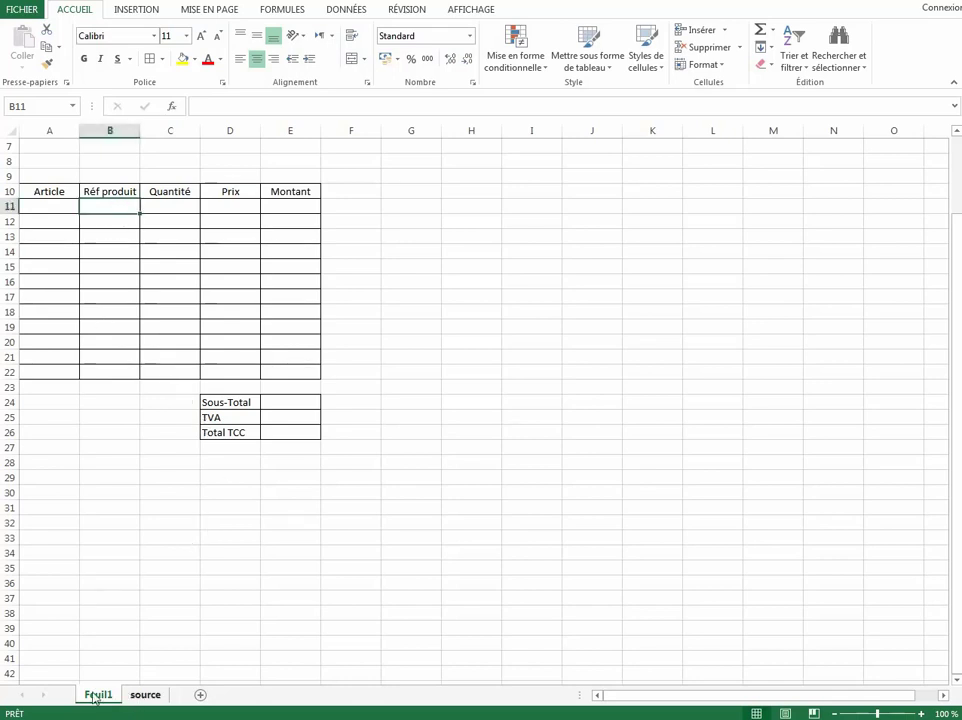
{"action": "left_click", "coordinate": [145, 694]}
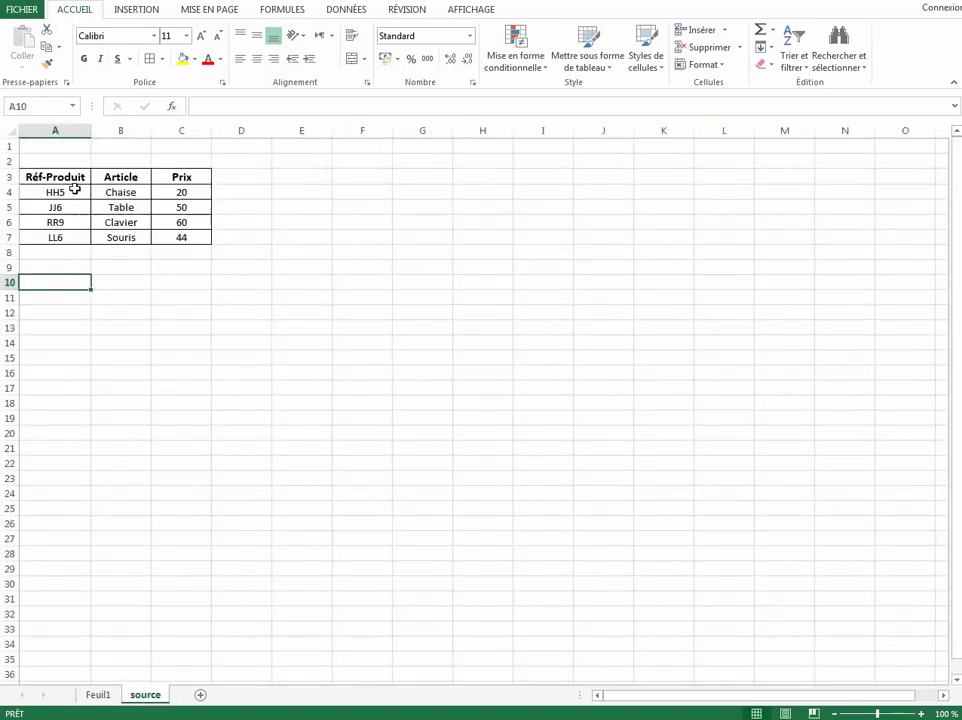
{"action": "left_click_drag", "start_coordinate": [64, 193], "coordinate": [60, 238]}
{"action": "left_click", "coordinate": [47, 101]}
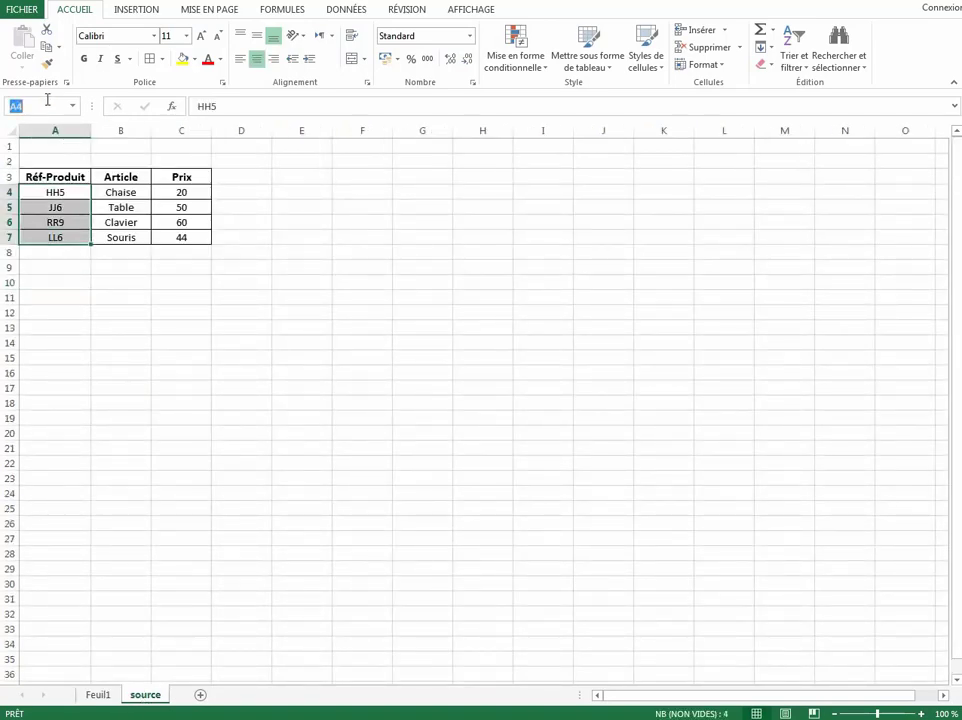
{"action": "type", "text": "reference"}
{"action": "left_click", "coordinate": [76, 197]}
{"action": "left_click", "coordinate": [118, 267]}
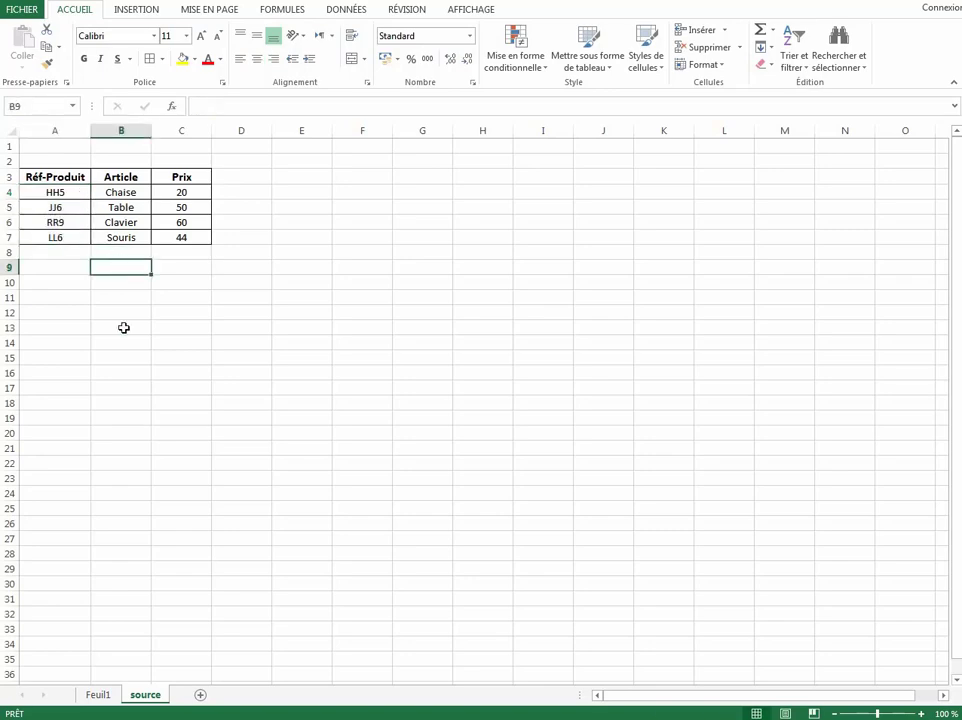
Open data validation for the Réf produit cells B11:B22 on Feuil1 and allow only a Liste
{"action": "left_click", "coordinate": [108, 694]}
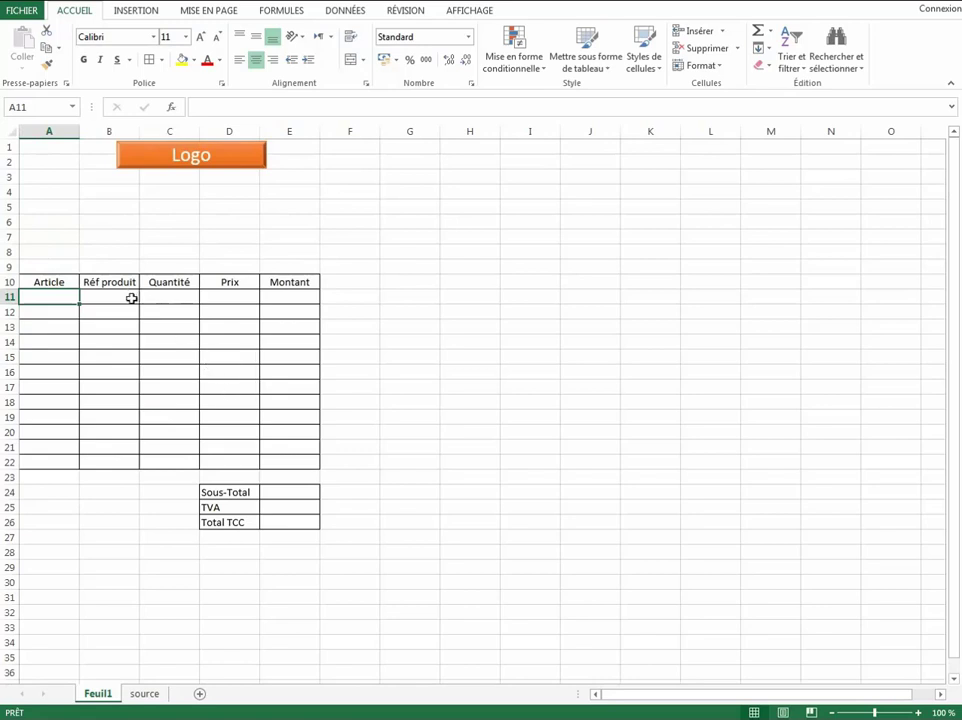
{"action": "left_click_drag", "start_coordinate": [129, 296], "coordinate": [127, 460]}
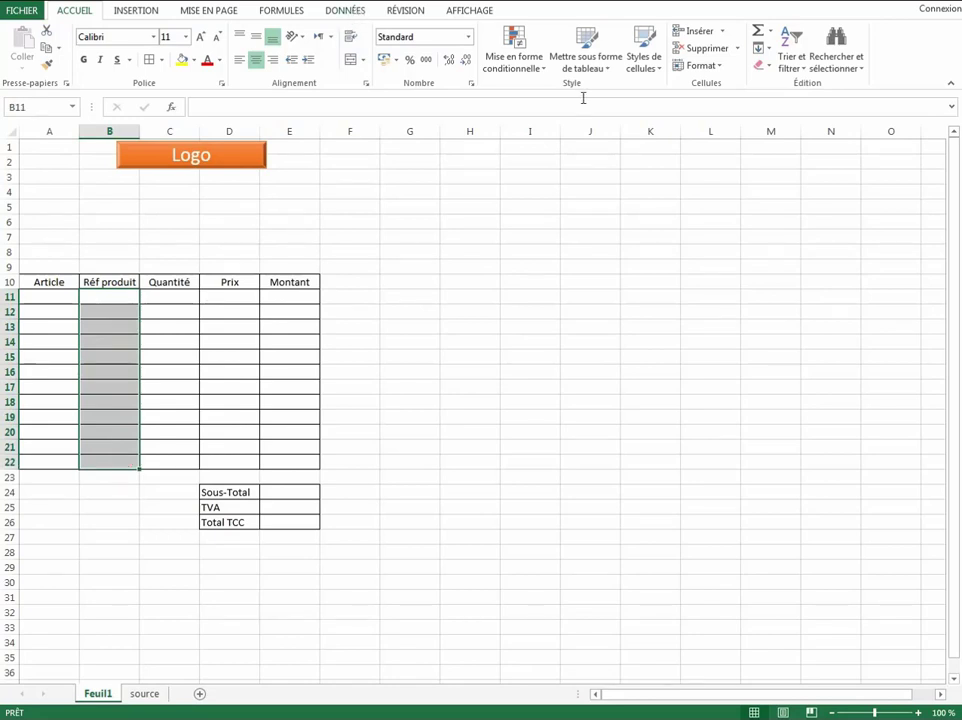
{"action": "left_click", "coordinate": [345, 10]}
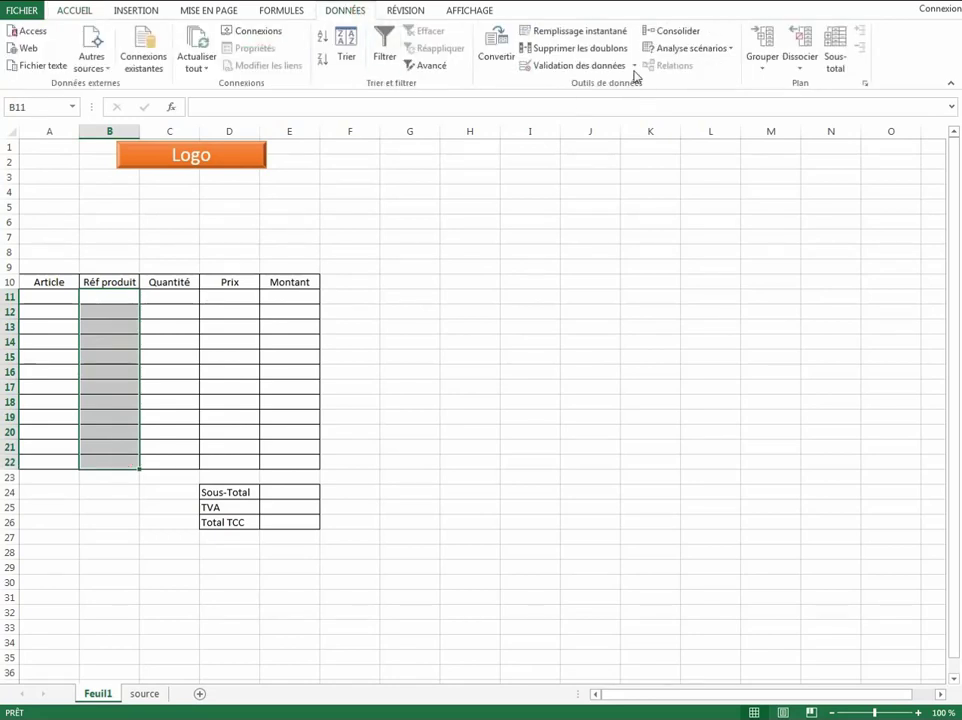
{"action": "left_click", "coordinate": [578, 66]}
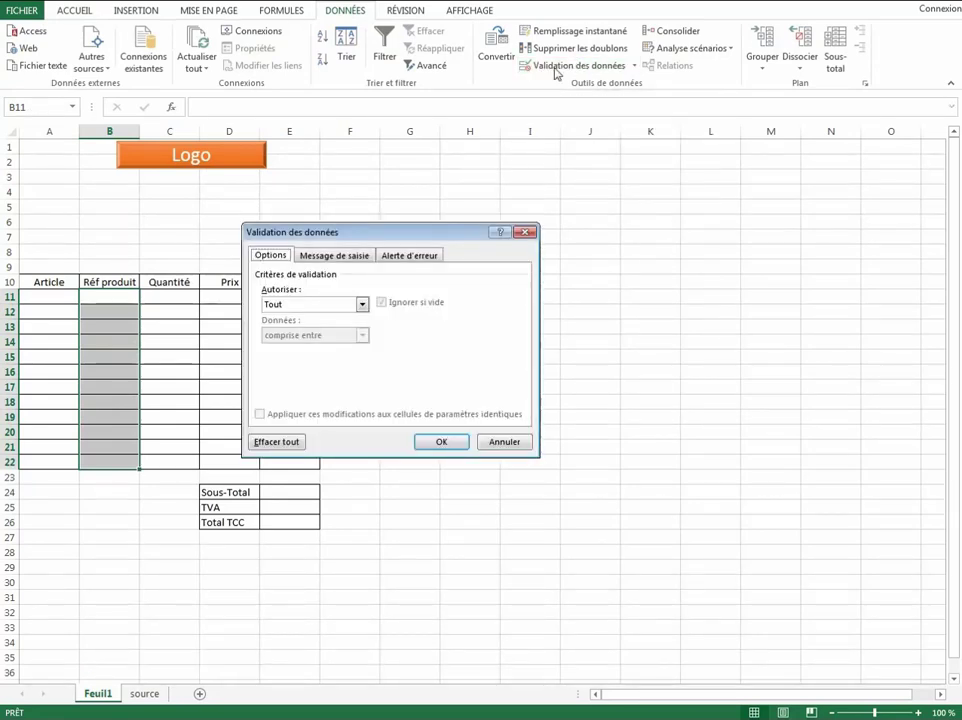
{"action": "left_click", "coordinate": [358, 310]}
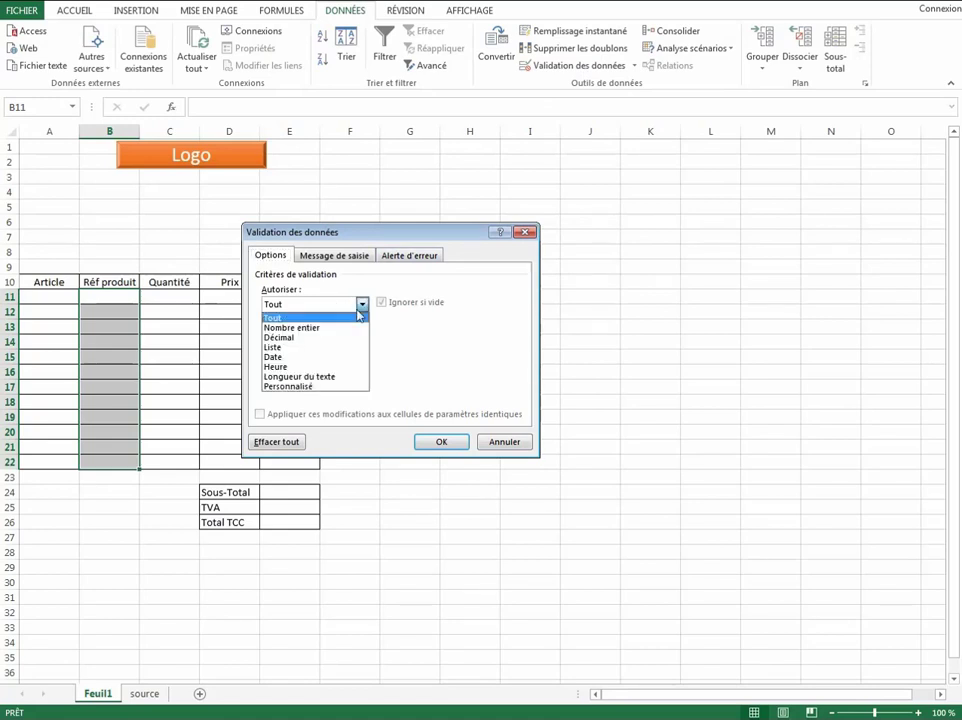
{"action": "left_click", "coordinate": [300, 348]}
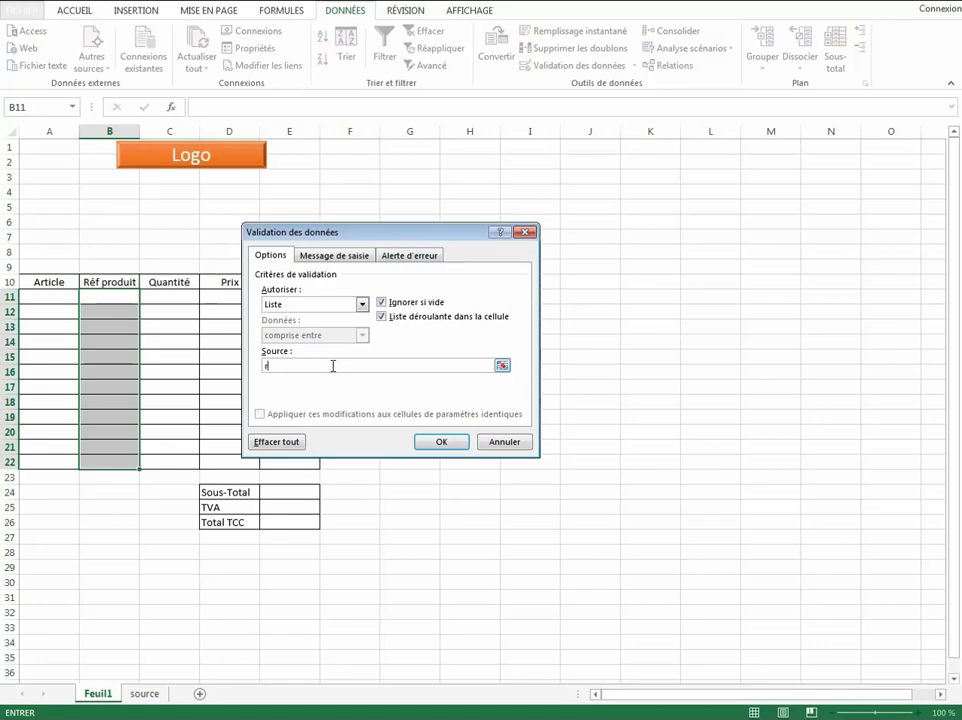
Set the validation list's source to =reference and apply it to the Réf produit cells
{"action": "left_click", "coordinate": [333, 366]}
{"action": "type", "text": "reference"}
{"action": "left_click", "coordinate": [265, 366]}
{"action": "type", "text": "="}
{"action": "left_click", "coordinate": [444, 442]}
{"action": "left_click", "coordinate": [101, 503]}
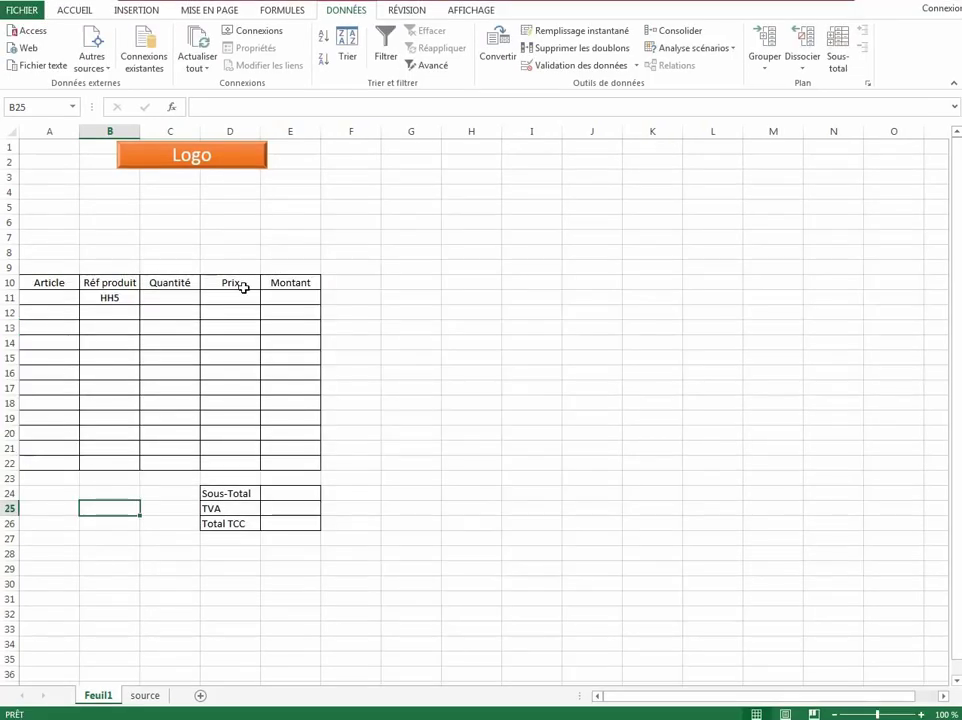
Choose the reference LL6 from the validation list in Réf produit cell B11
{"action": "left_click", "coordinate": [115, 298]}
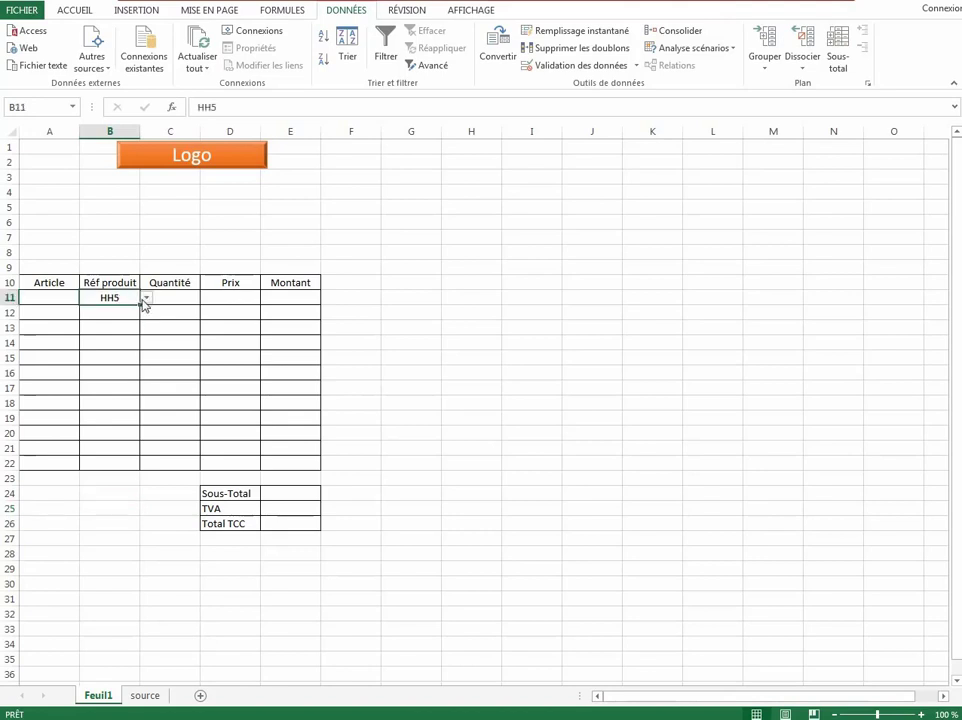
{"action": "left_click", "coordinate": [146, 298]}
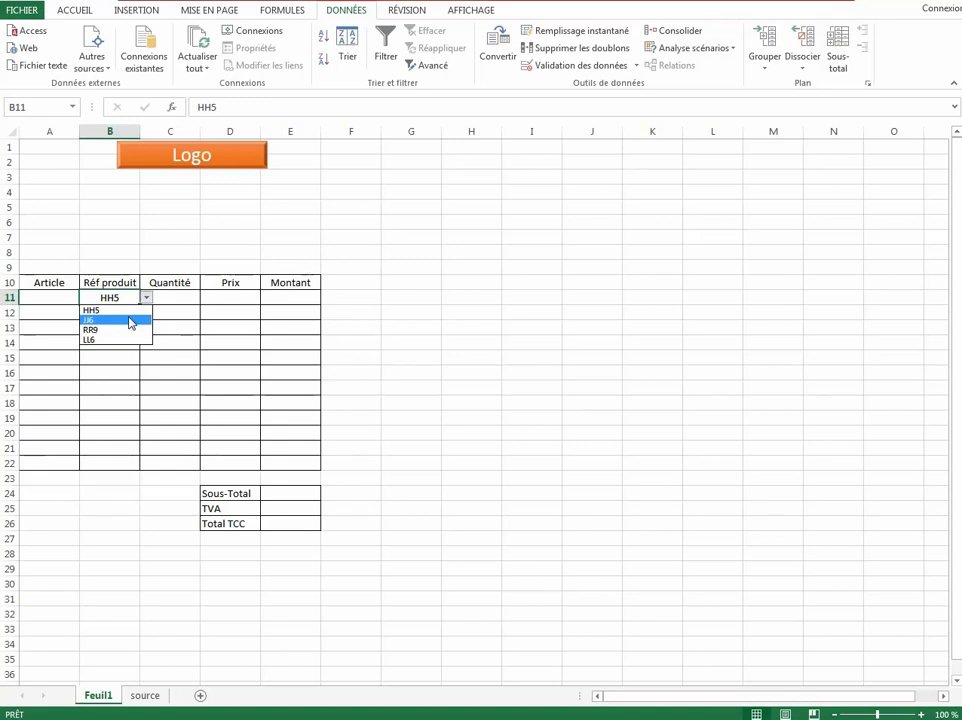
{"action": "left_click", "coordinate": [120, 372]}
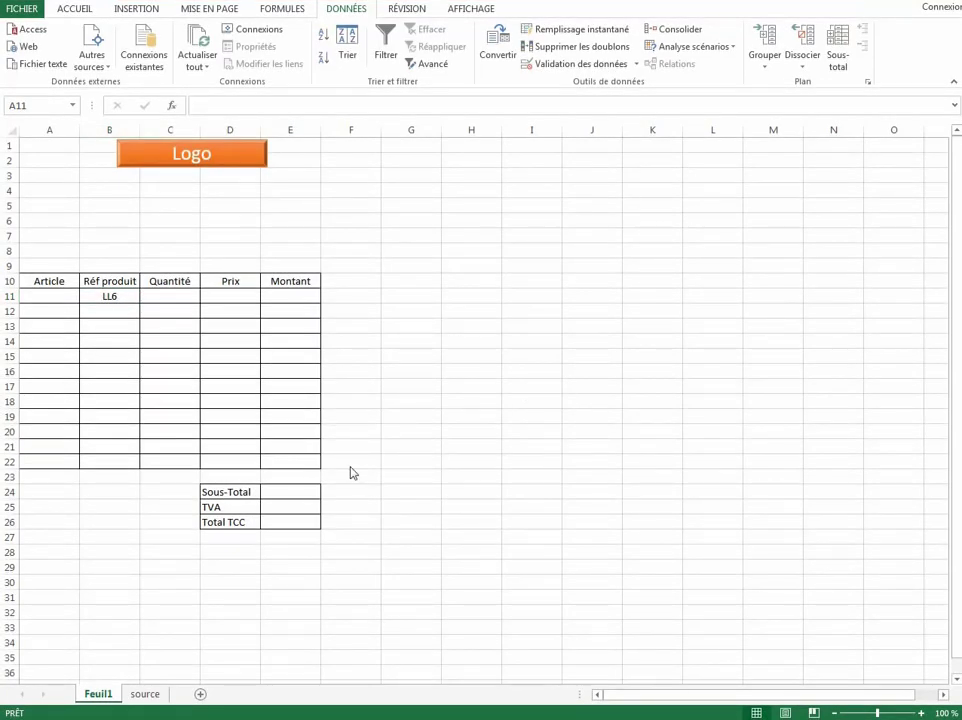
Start a RECHERCHEV formula in Article cell A11 with B11 as the lookup value
{"action": "left_click", "coordinate": [64, 294]}
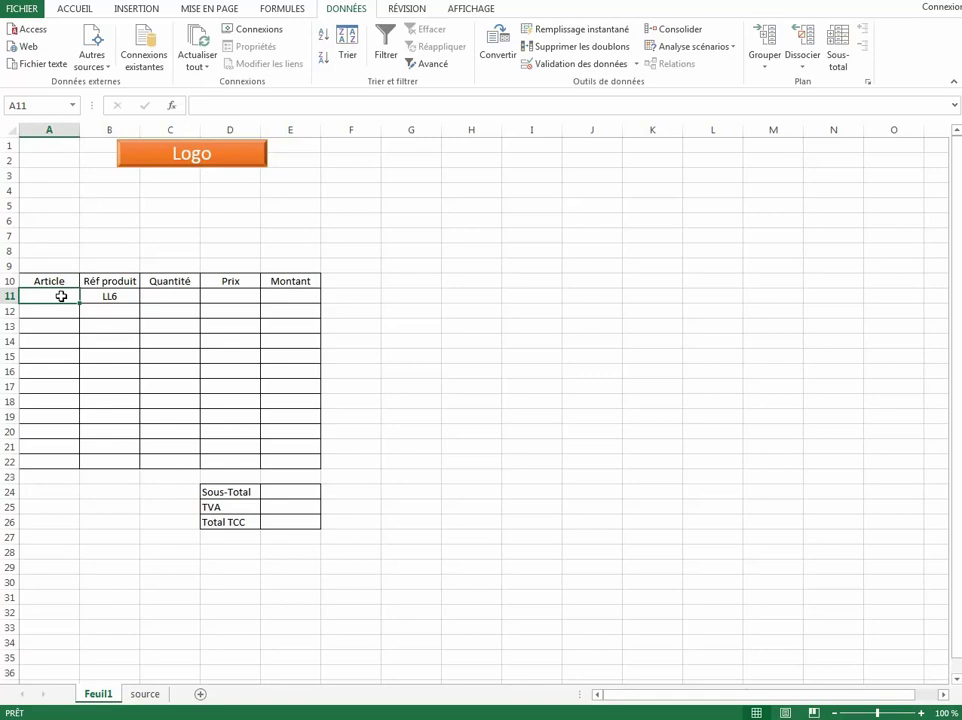
{"action": "type", "text": "=rec"}
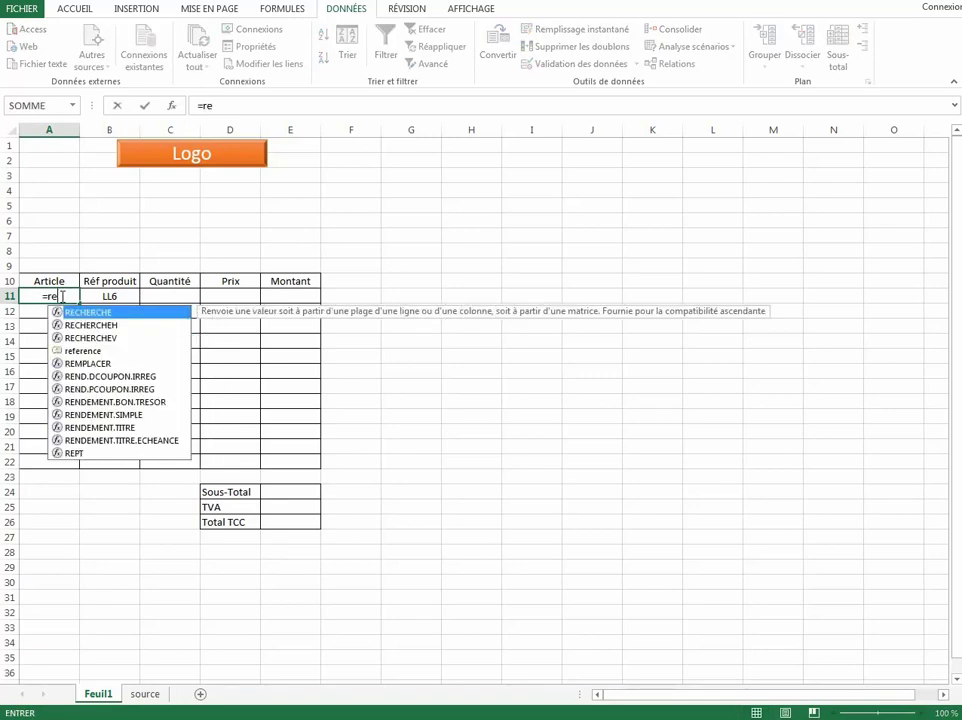
{"action": "left_click", "coordinate": [93, 338]}
{"action": "double_click", "coordinate": [93, 338]}
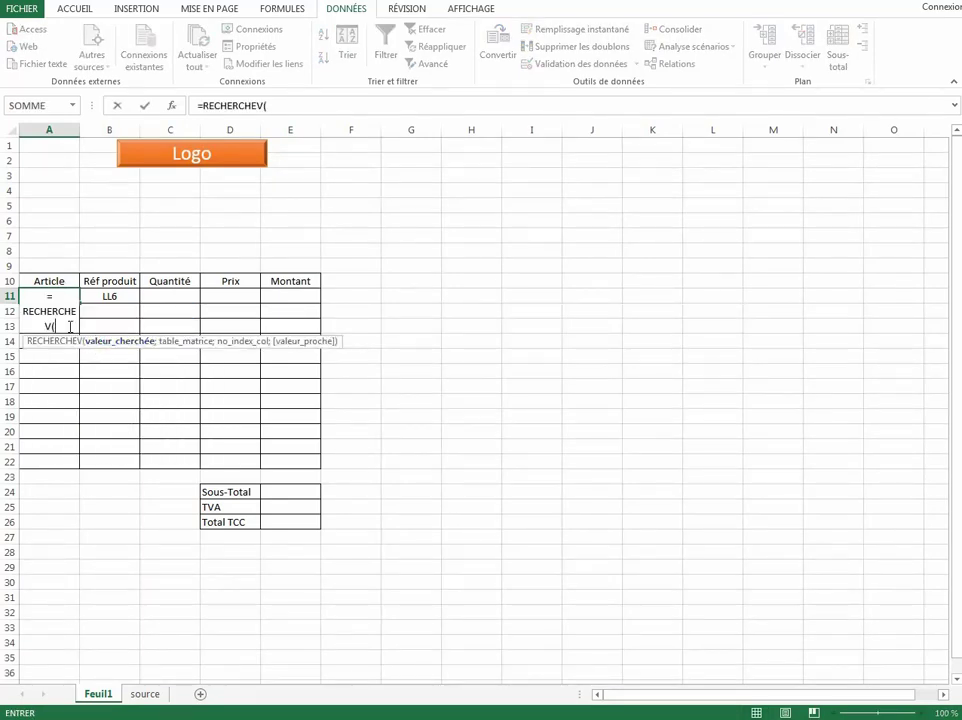
{"action": "left_click", "coordinate": [67, 326]}
{"action": "left_click", "coordinate": [123, 297]}
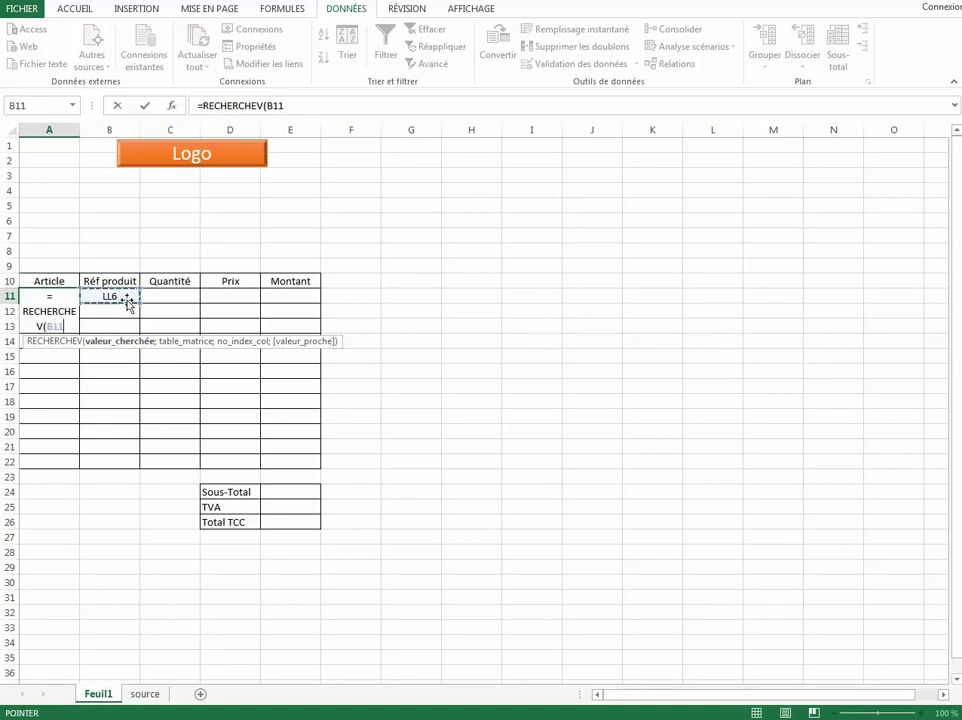
{"action": "type", "text": ";"}
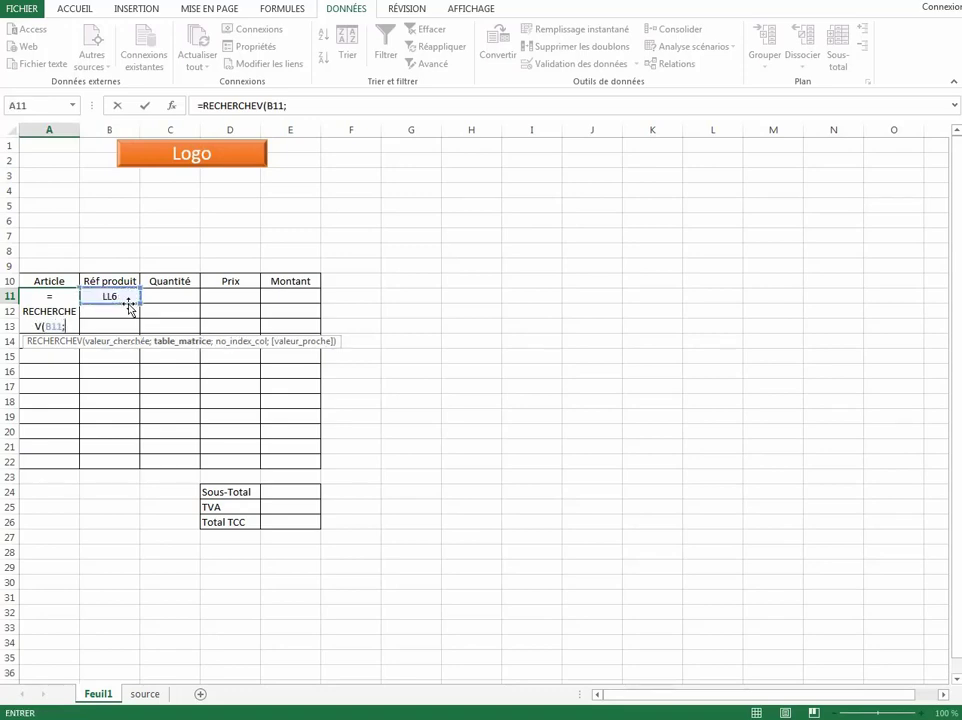
Complete the Article formula with source!A4:C7 as the table, column index 2 and exact match 0
{"action": "left_click", "coordinate": [146, 694]}
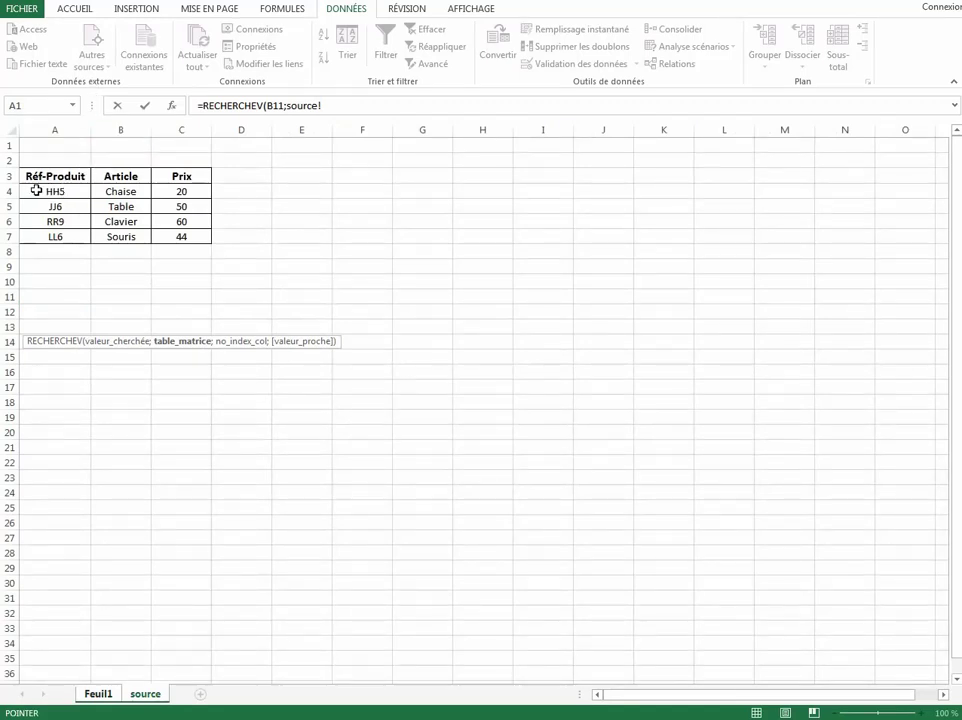
{"action": "left_click_drag", "start_coordinate": [54, 191], "coordinate": [189, 238]}
{"action": "type", "text": ";"}
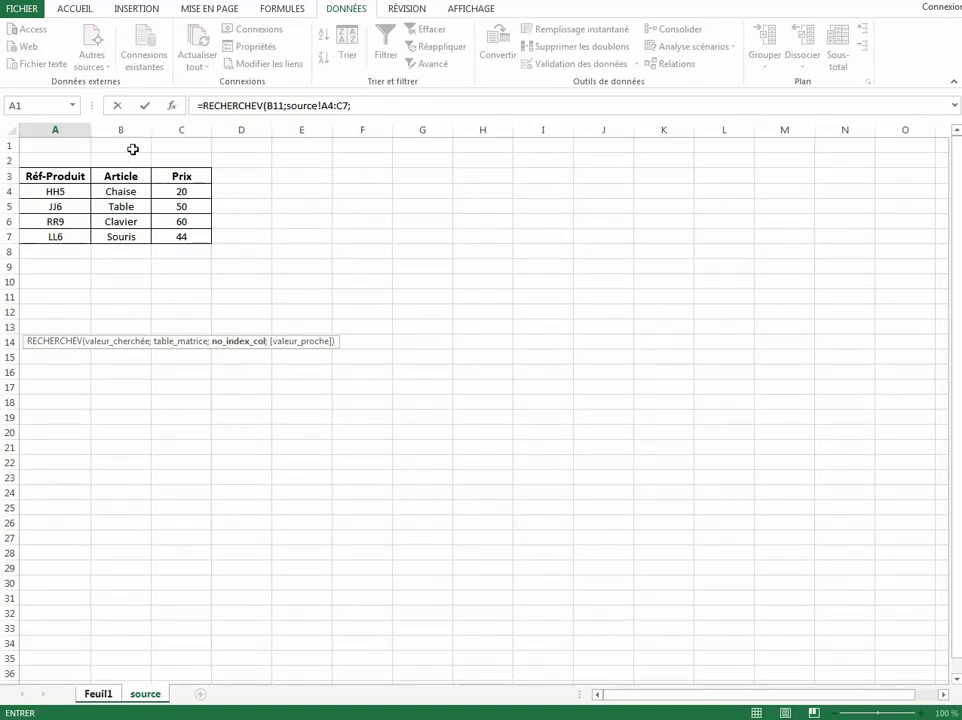
{"action": "left_click", "coordinate": [360, 105]}
{"action": "type", "text": "2;"}
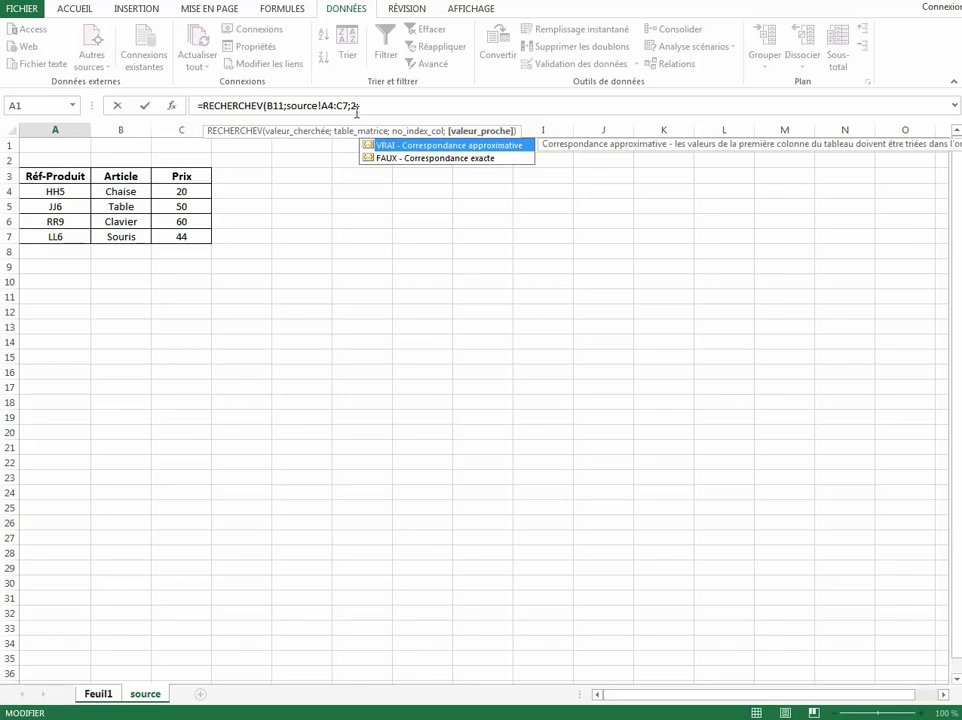
{"action": "type", "text": "0)"}
{"action": "key", "text": "Return"}
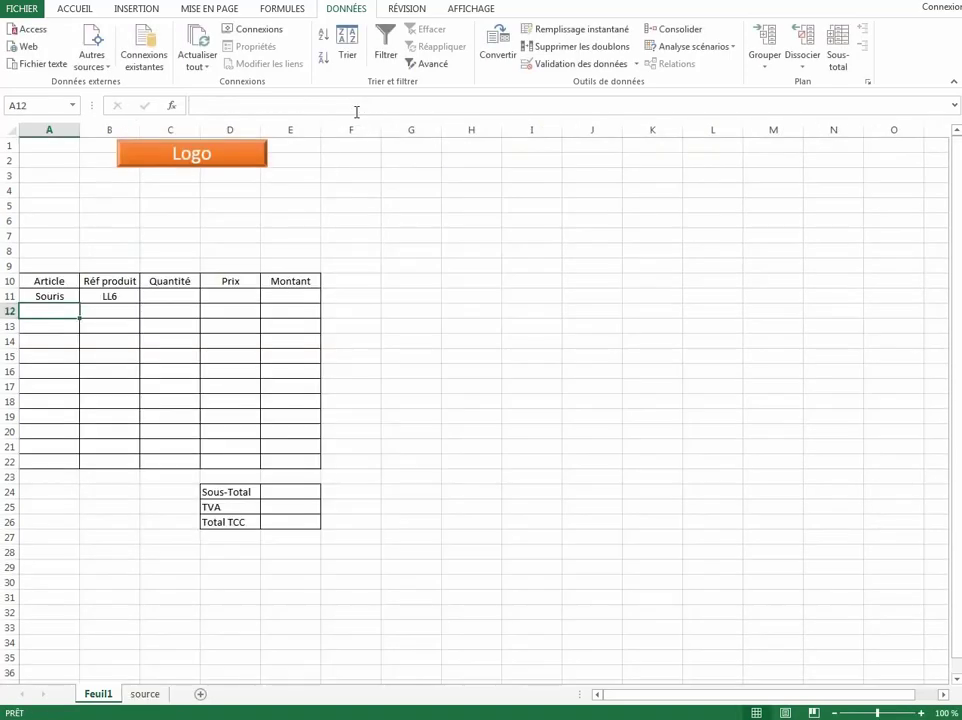
Test the Article lookup by choosing the reference RR9 in cell B11
{"action": "left_click", "coordinate": [122, 296]}
{"action": "left_click", "coordinate": [146, 297]}
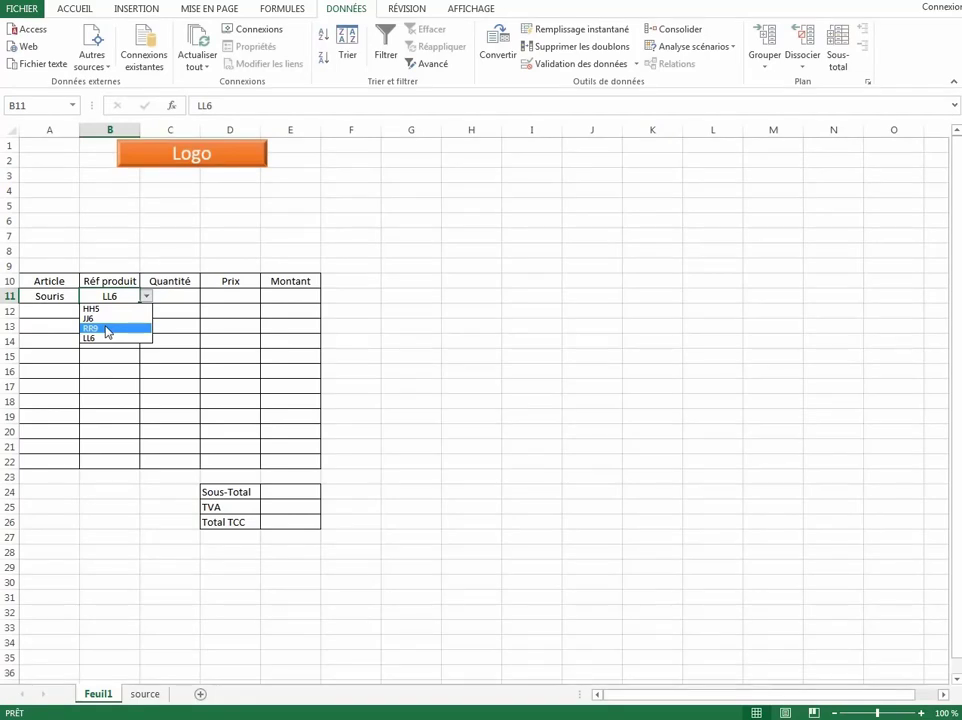
{"action": "left_click", "coordinate": [107, 329]}
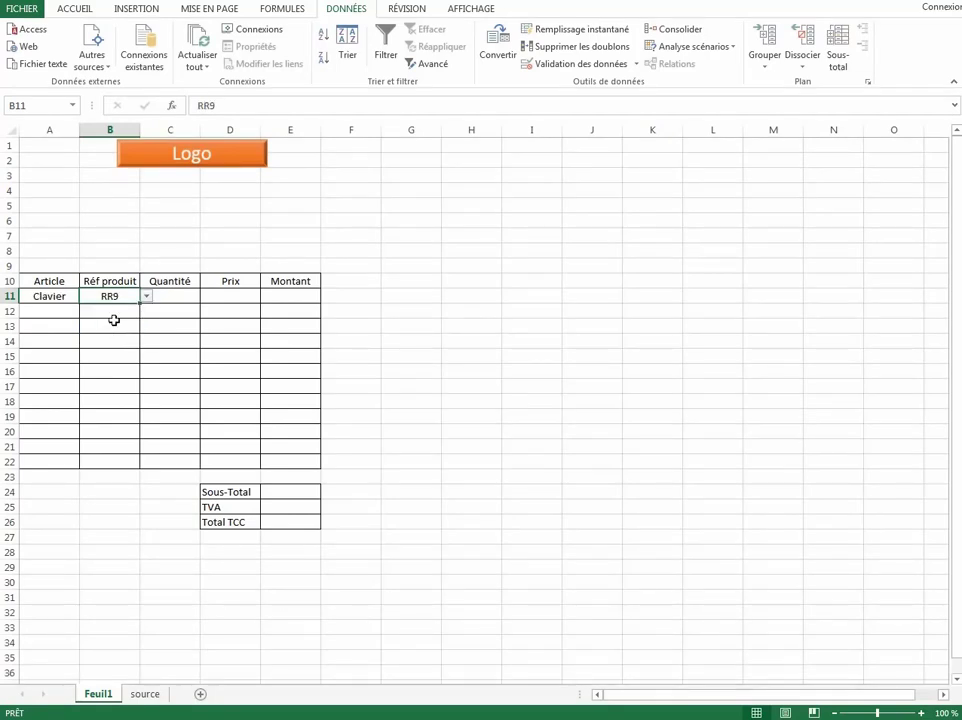
Start a RECHERCHEV formula in Prix cell D11 with B11 as the lookup value
{"action": "left_click", "coordinate": [186, 296]}
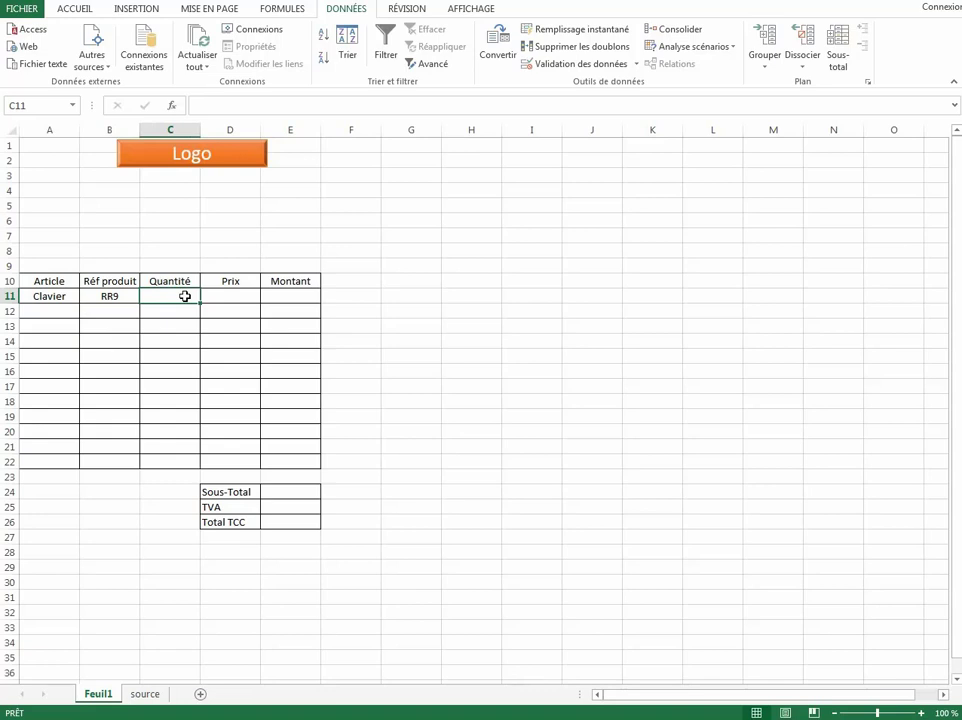
{"action": "left_click", "coordinate": [238, 296]}
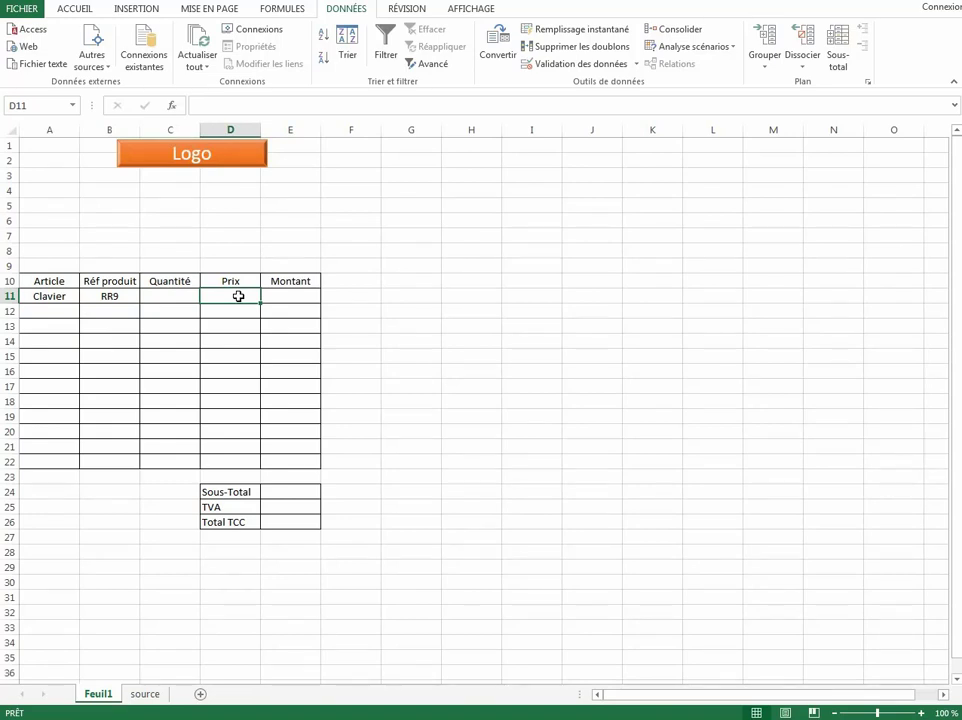
{"action": "type", "text": "="}
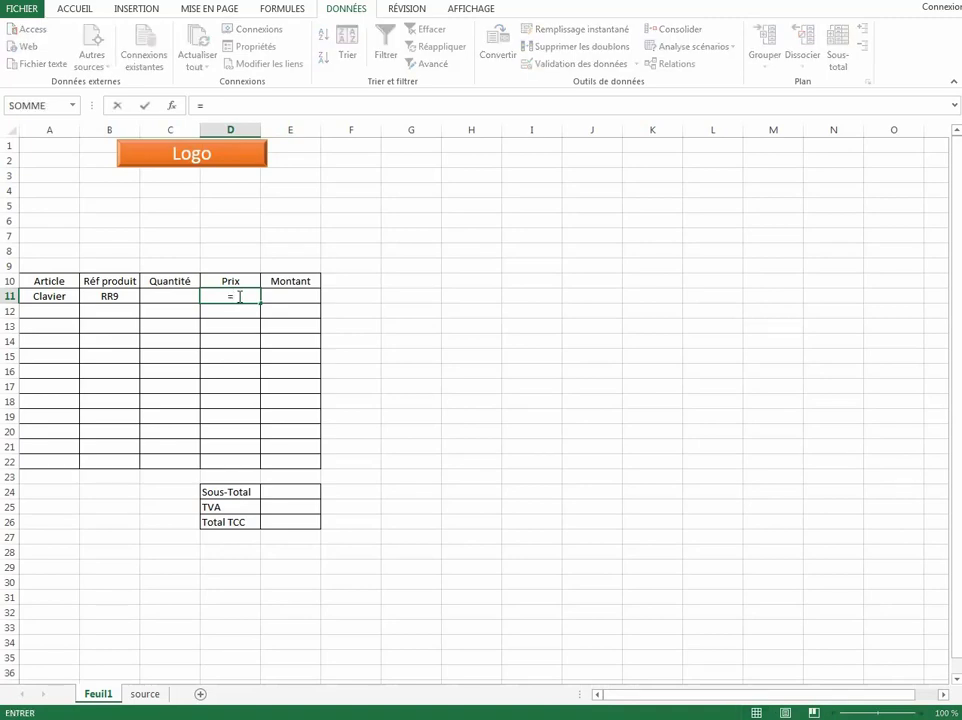
{"action": "type", "text": "rec"}
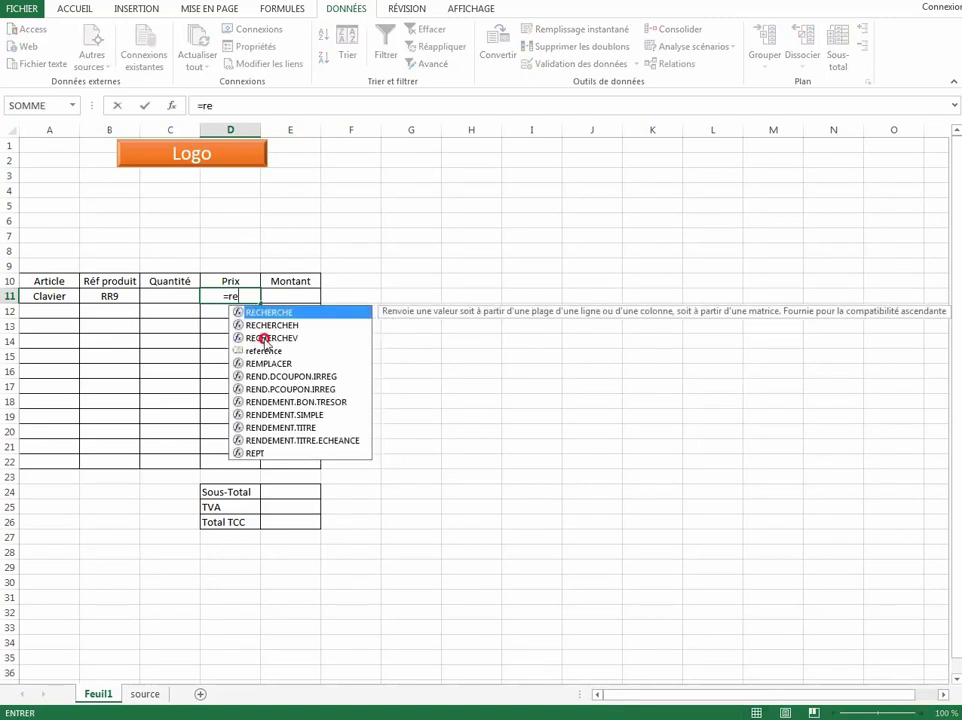
{"action": "double_click", "coordinate": [262, 336]}
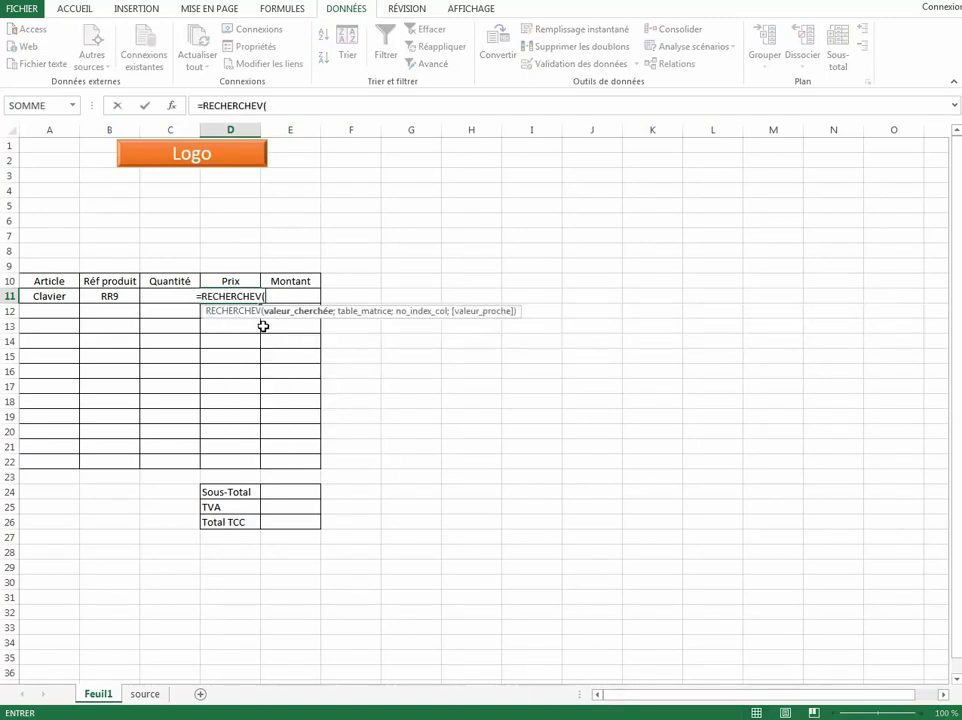
{"action": "left_click", "coordinate": [125, 298]}
{"action": "type", "text": ";"}
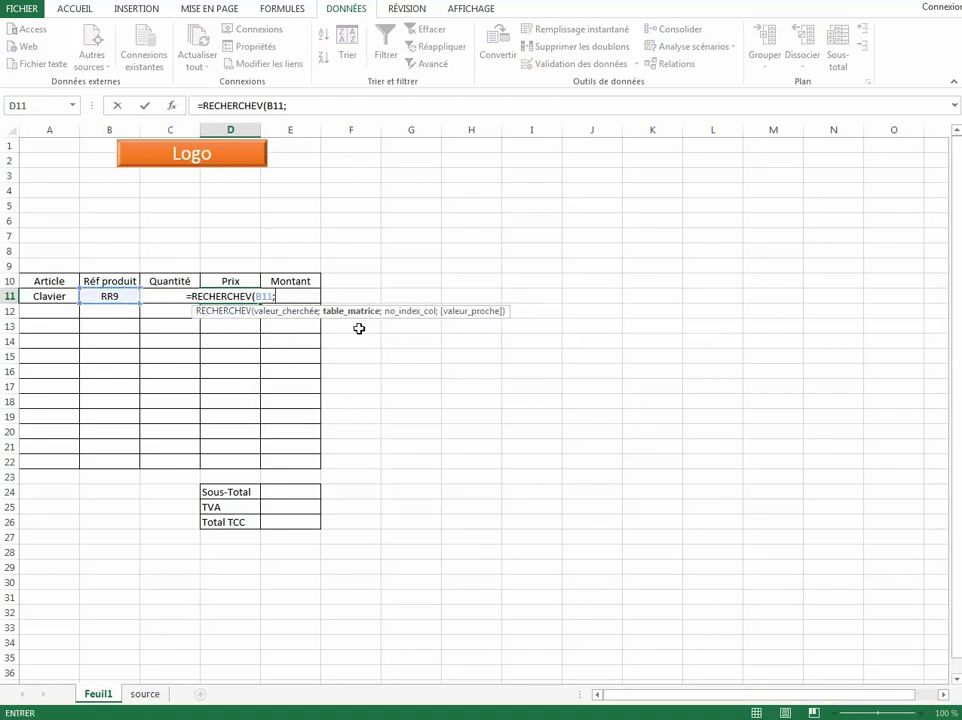
Complete the Prix formula with source!A4:C7 as the table, column index 3 and exact match 0
{"action": "left_click", "coordinate": [145, 694]}
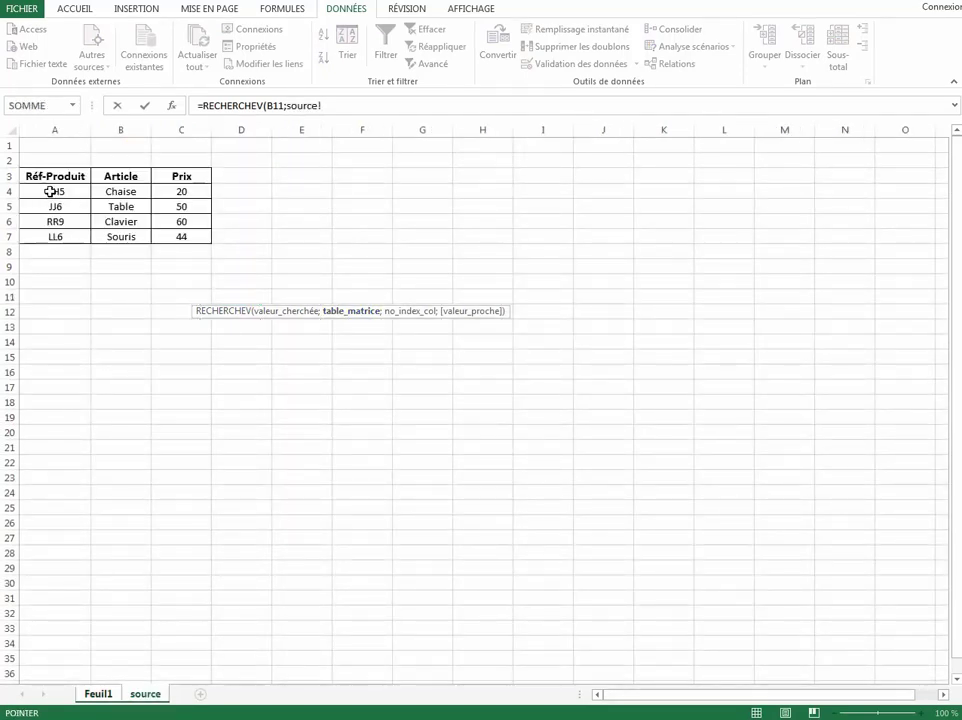
{"action": "left_click_drag", "start_coordinate": [52, 191], "coordinate": [169, 237]}
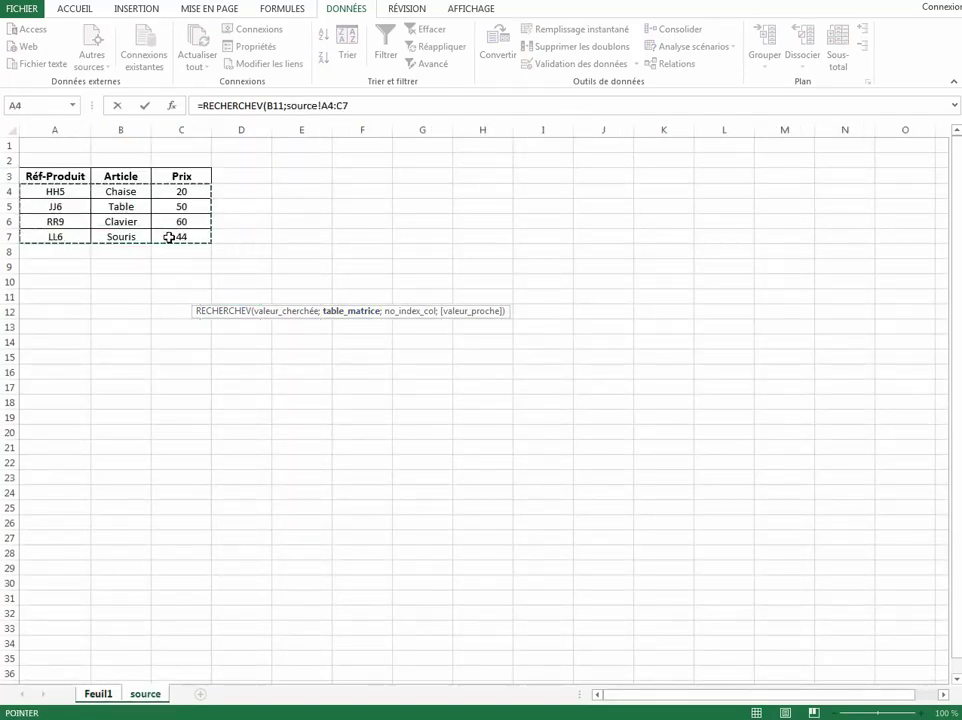
{"action": "type", "text": ";"}
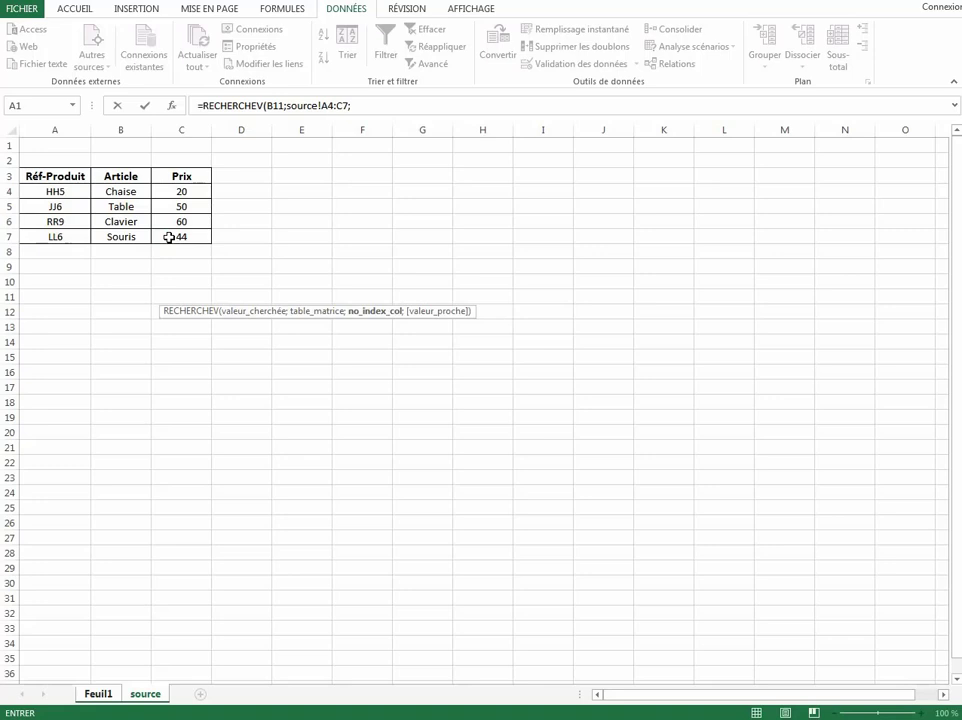
{"action": "type", "text": "3"}
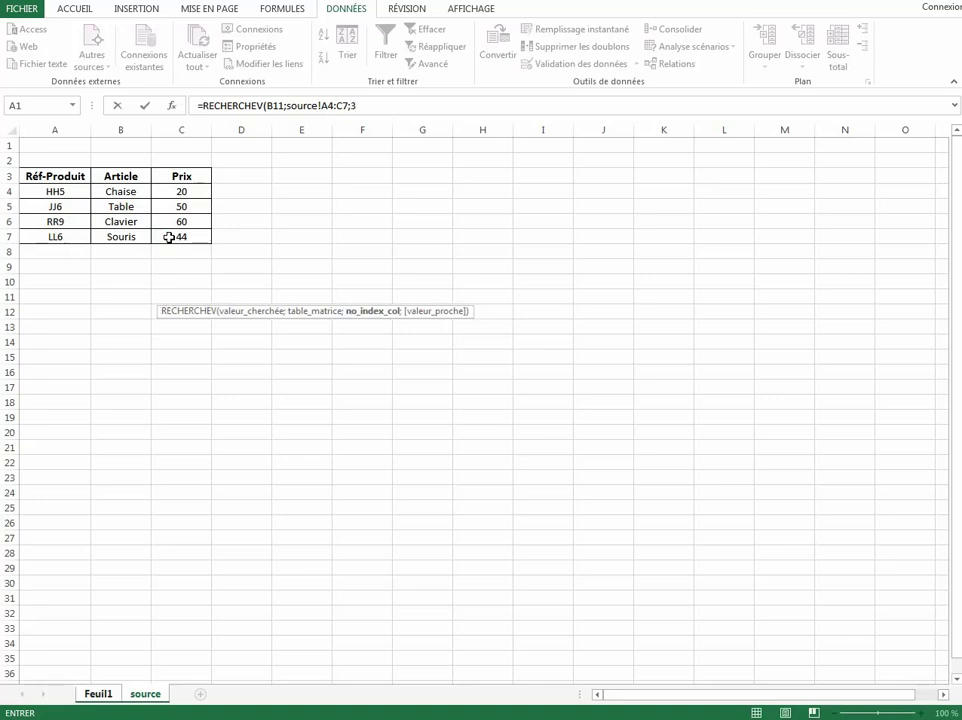
{"action": "type", "text": ";"}
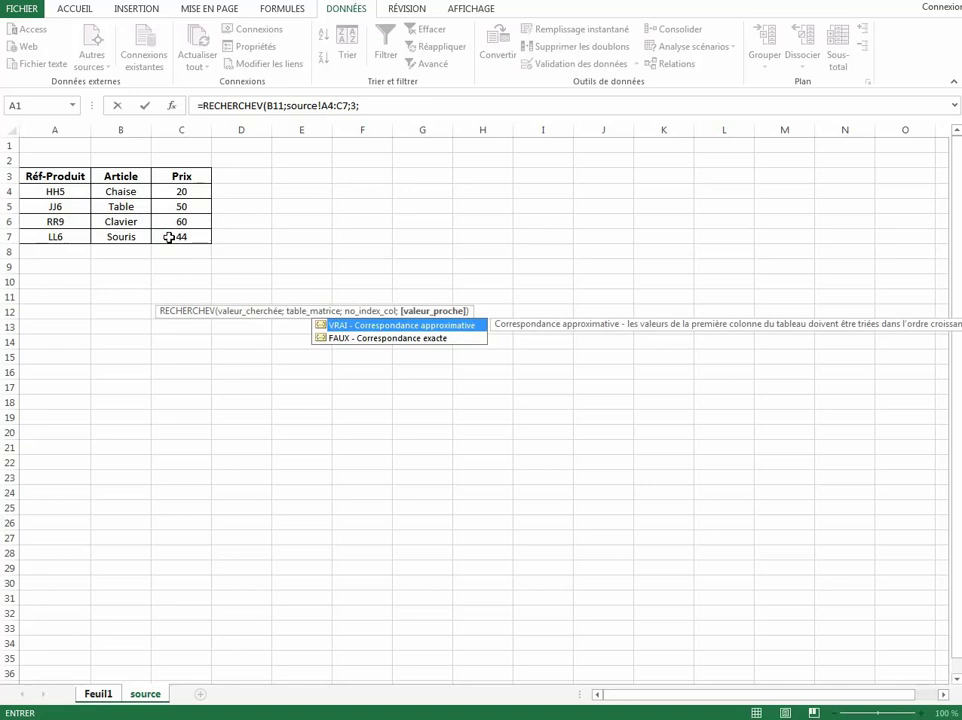
{"action": "type", "text": "0"}
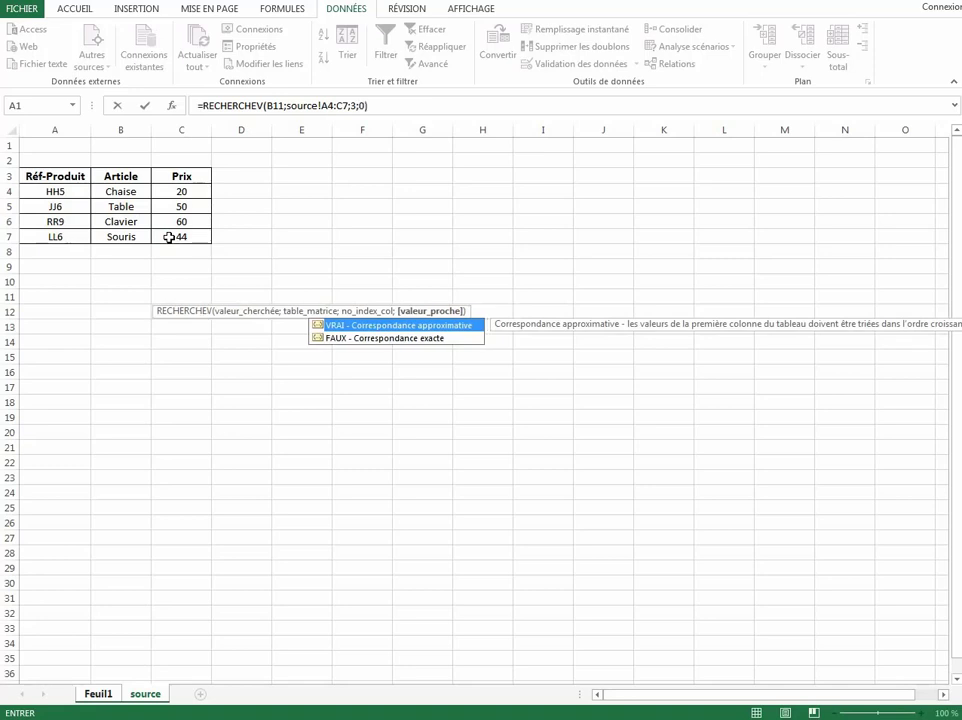
{"action": "key", "text": "Return"}
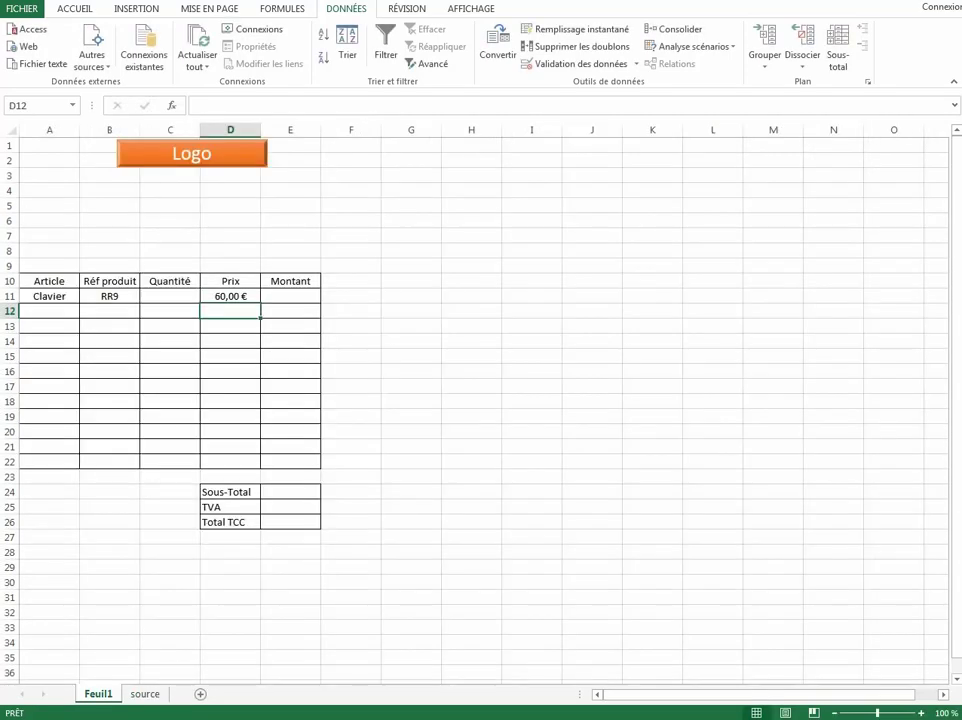
Test the Article and Prix lookups by choosing the reference HH5 in cell B11
{"action": "left_click", "coordinate": [133, 298]}
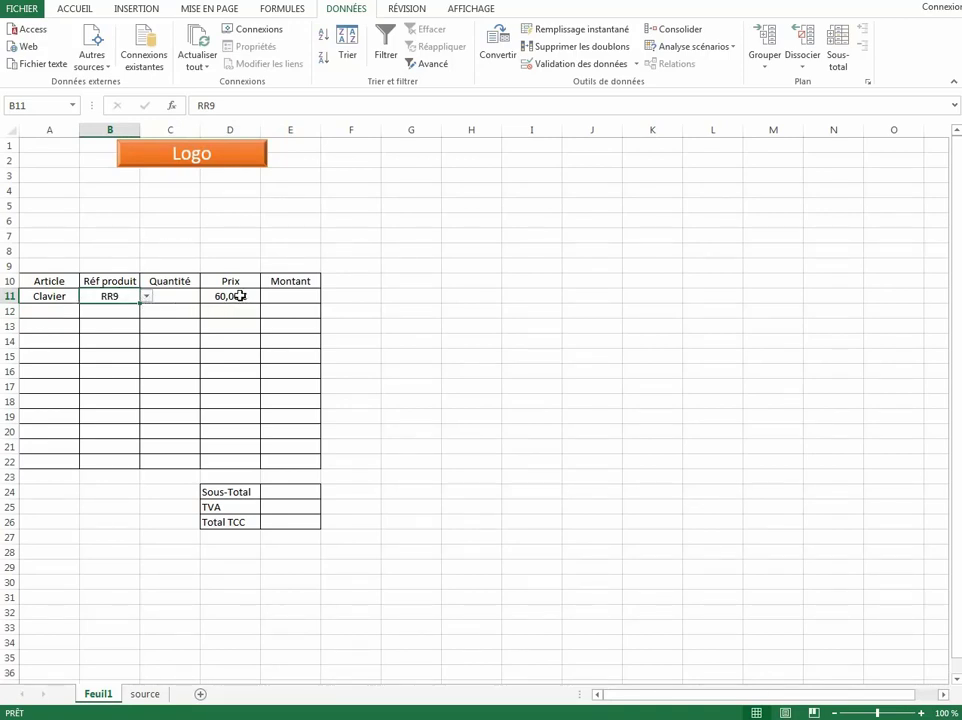
{"action": "left_click", "coordinate": [146, 296]}
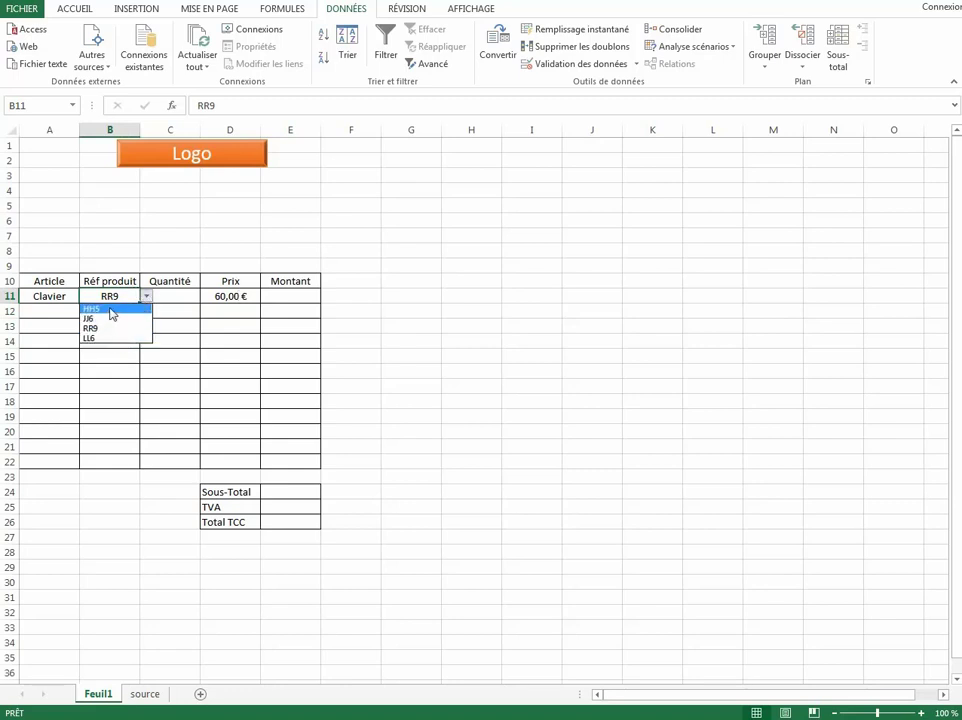
{"action": "left_click", "coordinate": [110, 310]}
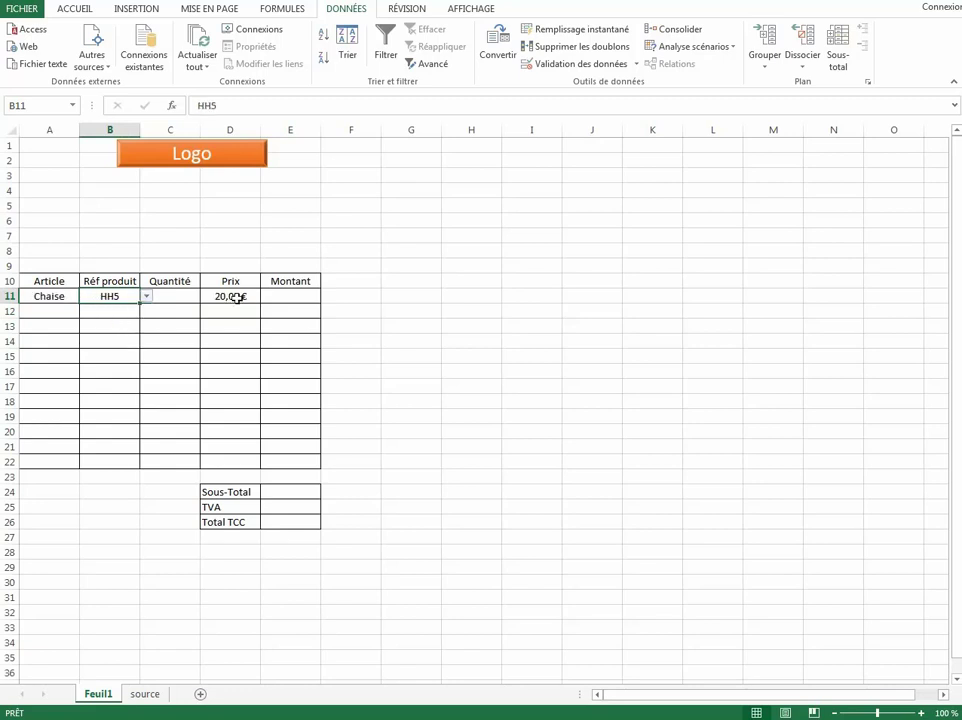
Enter the formula =D11*C11 in Montant cell E11 to multiply the price by the quantity
{"action": "left_click", "coordinate": [172, 298]}
{"action": "left_click", "coordinate": [217, 297]}
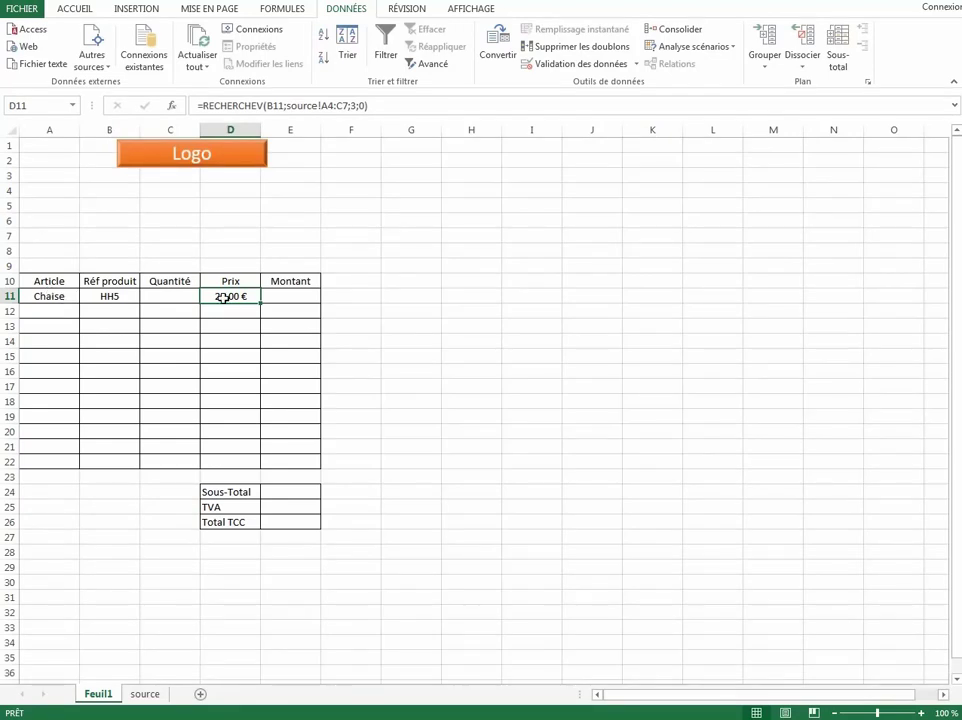
{"action": "left_click", "coordinate": [285, 299]}
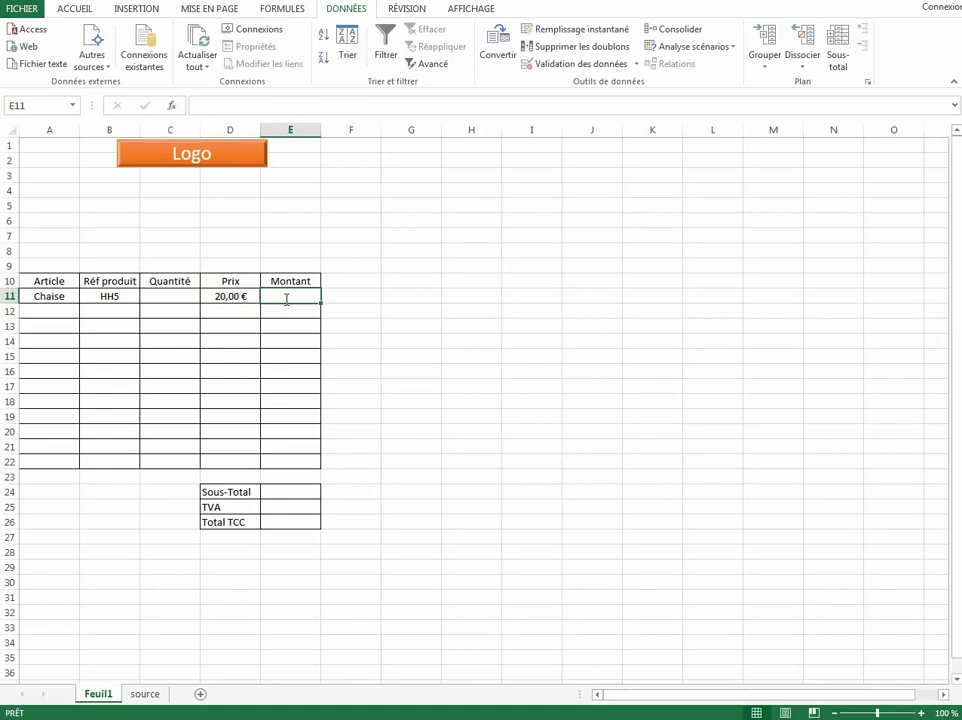
{"action": "type", "text": "="}
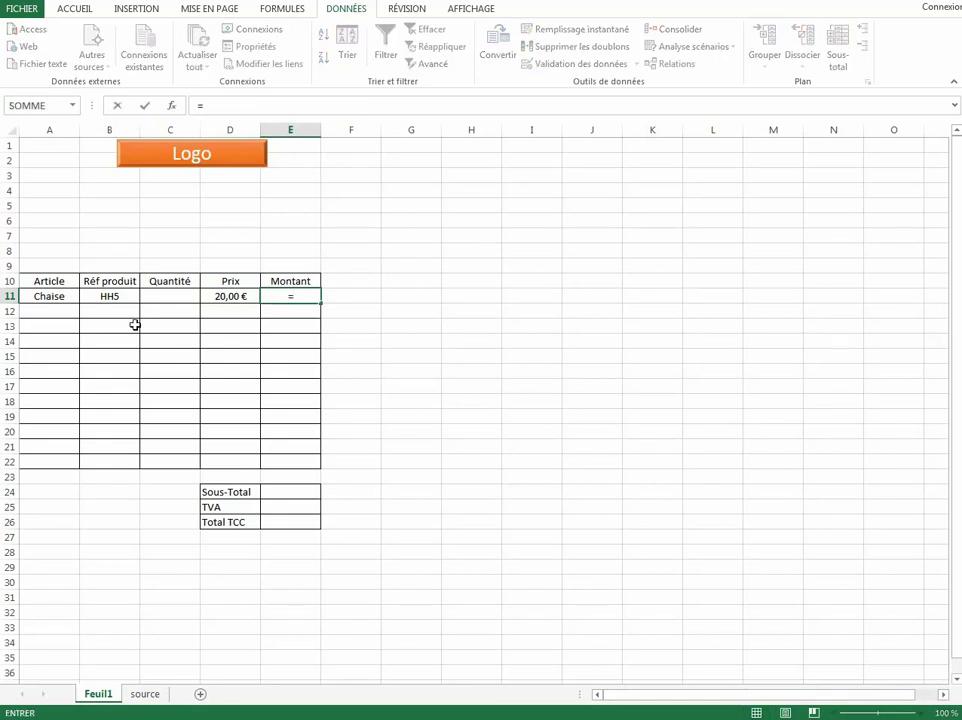
{"action": "left_click", "coordinate": [229, 297]}
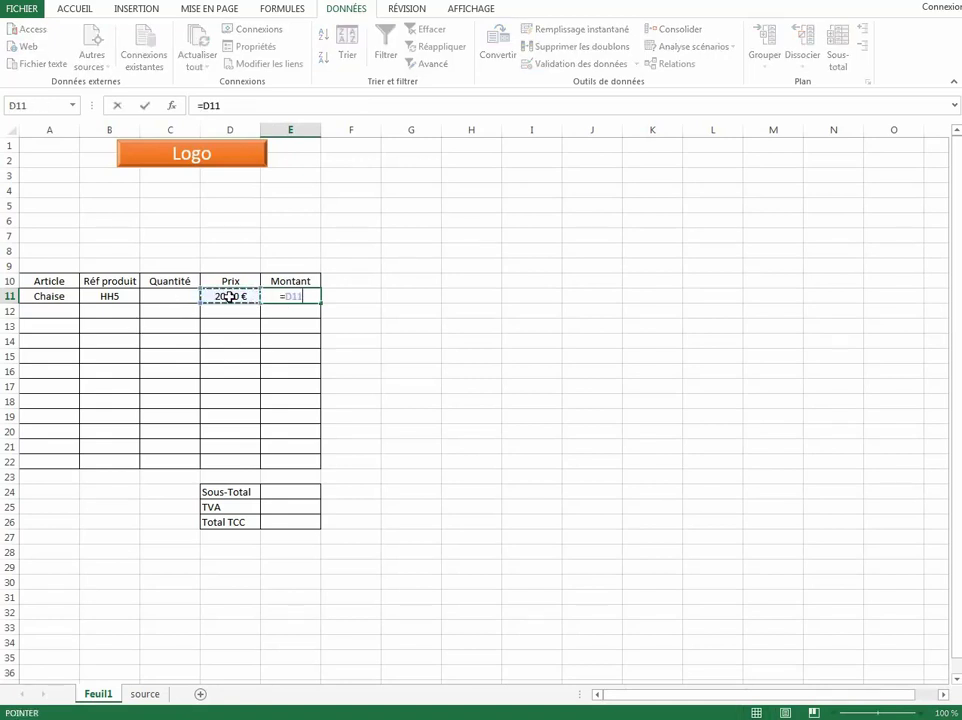
{"action": "type", "text": "*"}
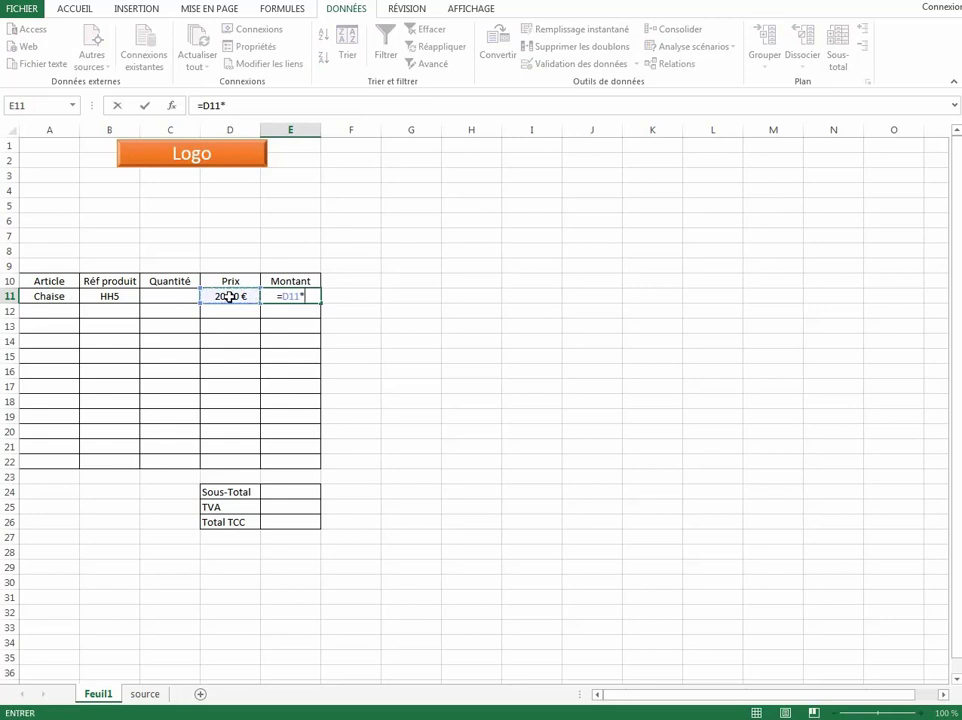
{"action": "left_click", "coordinate": [165, 296]}
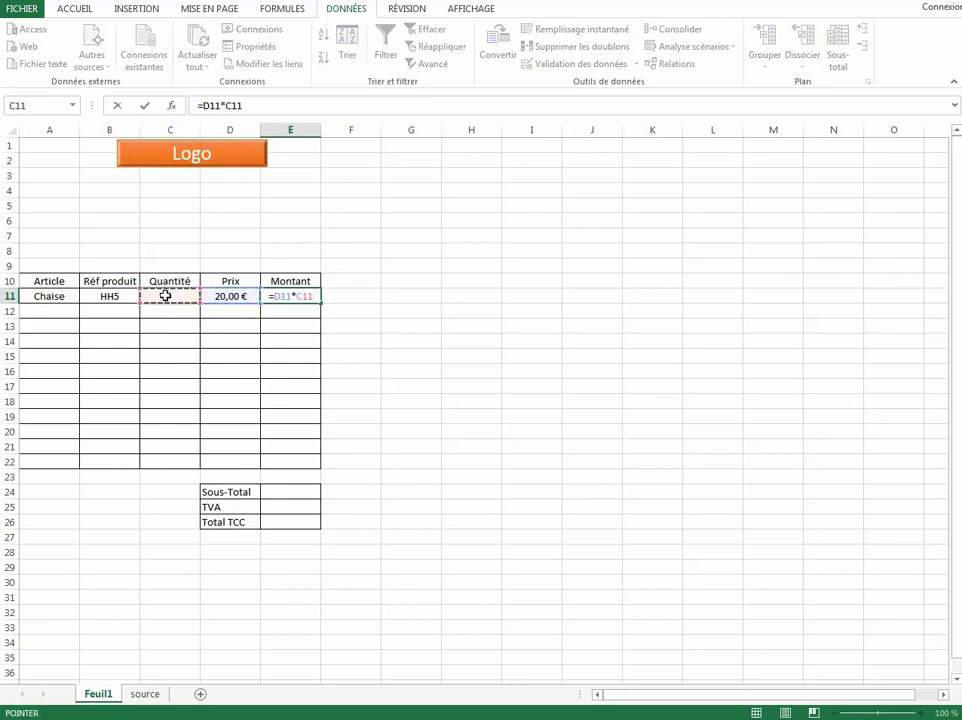
{"action": "key", "text": "Return"}
{"action": "left_click", "coordinate": [290, 297]}
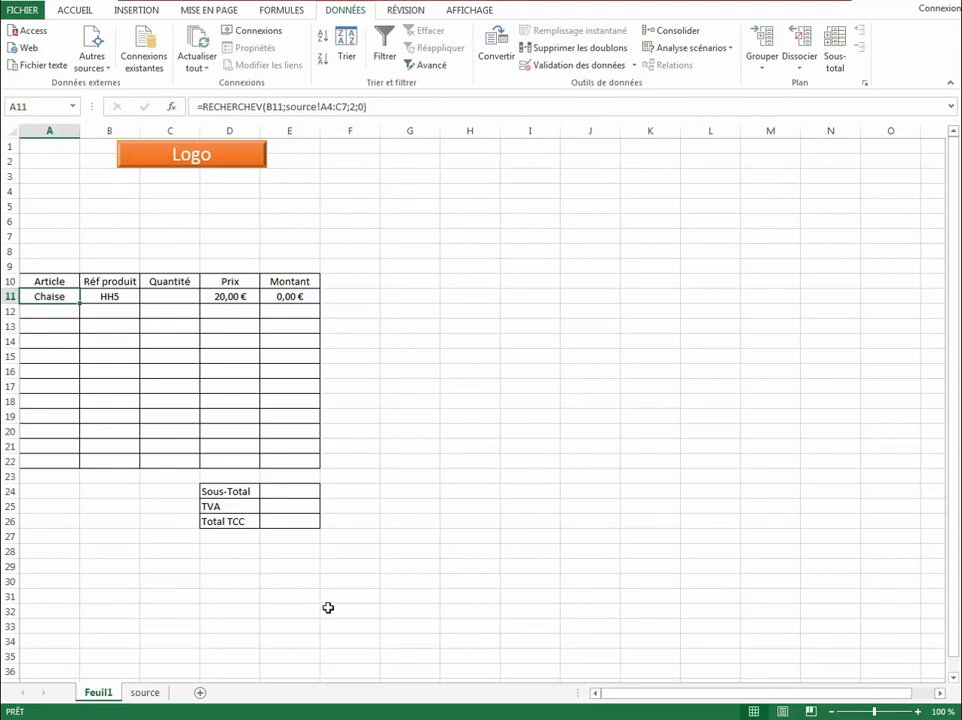
Try to copy the Article lookup from A11 down to A12:A22 by pasting only the formula
{"action": "left_click", "coordinate": [68, 306]}
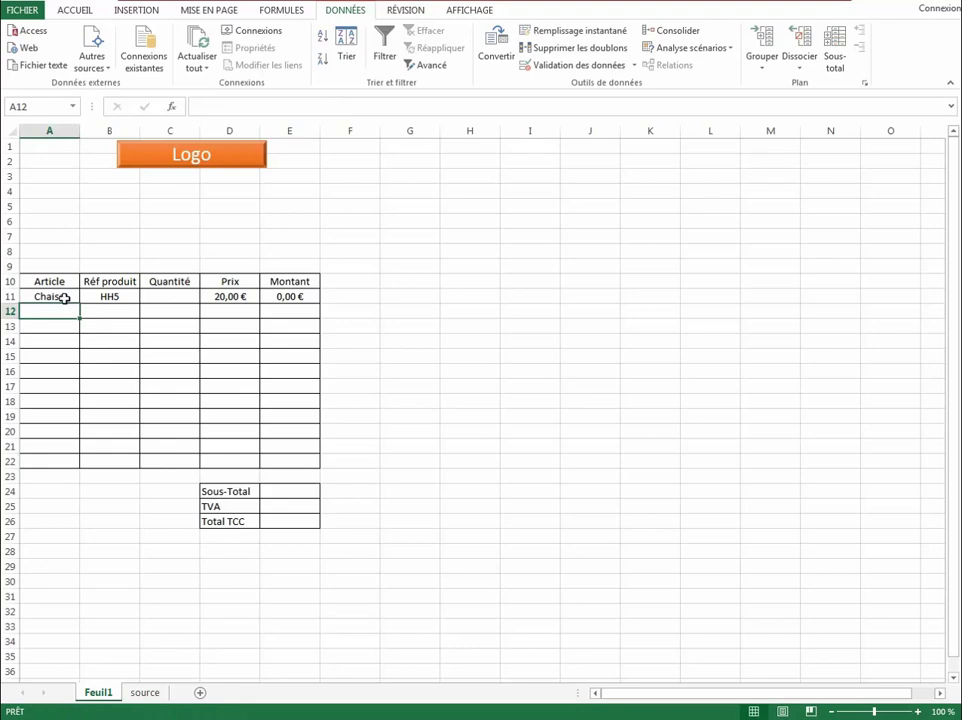
{"action": "left_click", "coordinate": [64, 297]}
{"action": "key", "text": "ctrl+c"}
{"action": "left_click_drag", "start_coordinate": [50, 311], "coordinate": [60, 462]}
{"action": "right_click", "coordinate": [61, 460]}
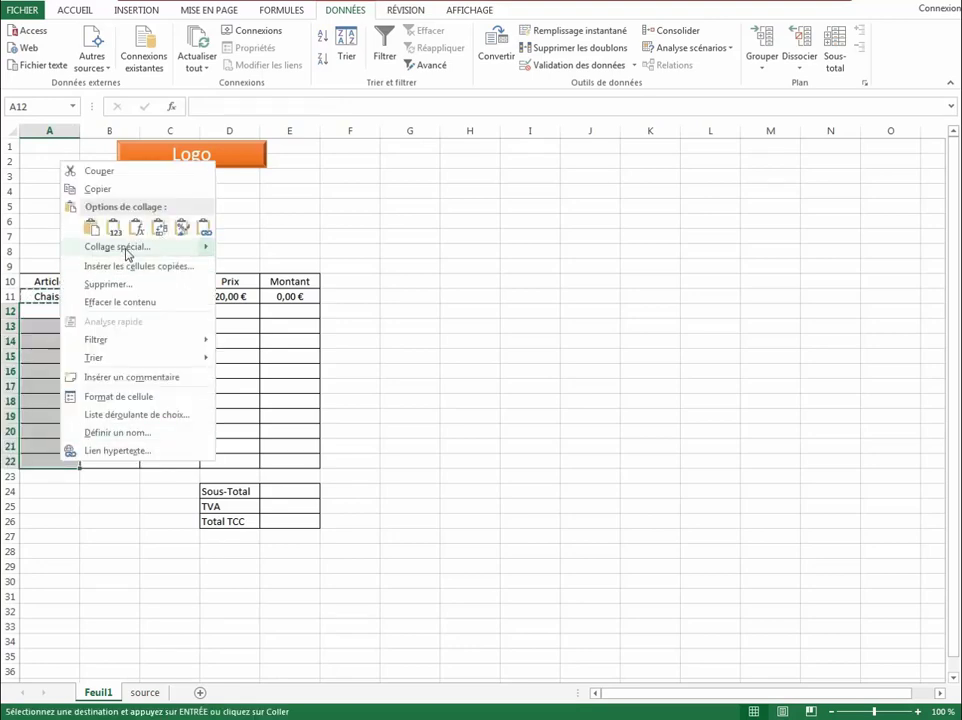
{"action": "left_click", "coordinate": [127, 250]}
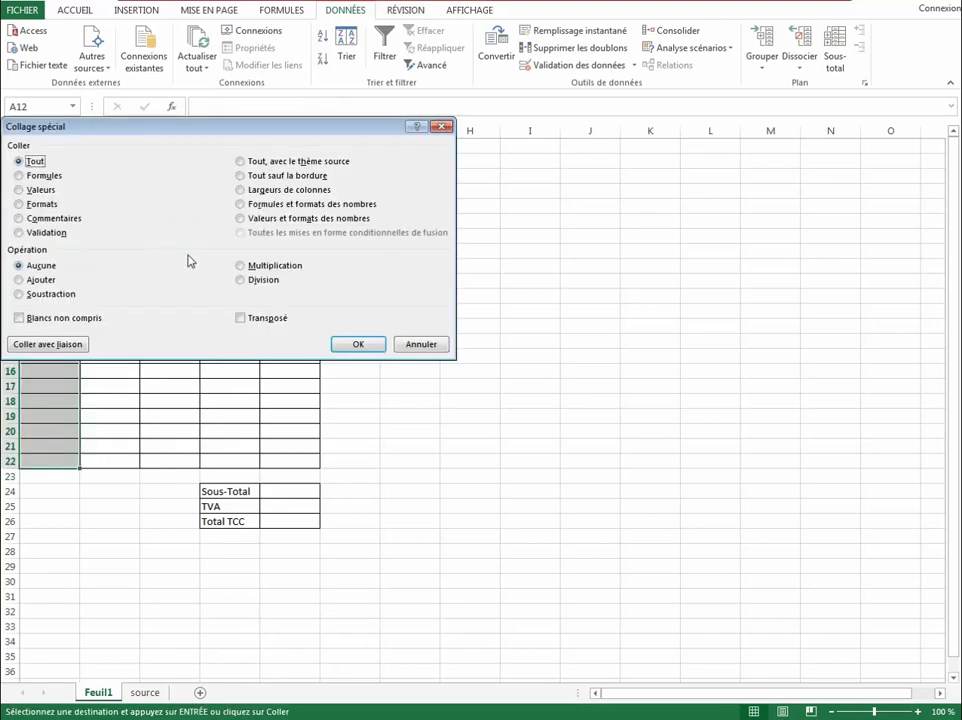
{"action": "left_click", "coordinate": [36, 178]}
{"action": "left_click", "coordinate": [356, 345]}
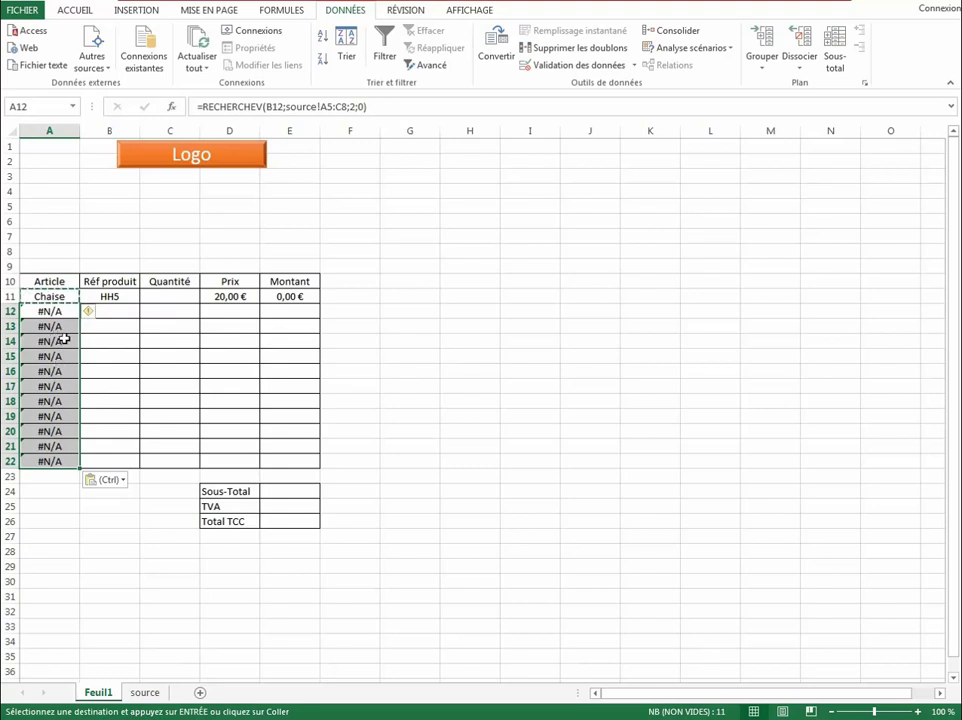
{"action": "left_click_drag", "start_coordinate": [64, 341], "coordinate": [64, 355]}
{"action": "left_click_drag", "start_coordinate": [62, 311], "coordinate": [64, 460]}
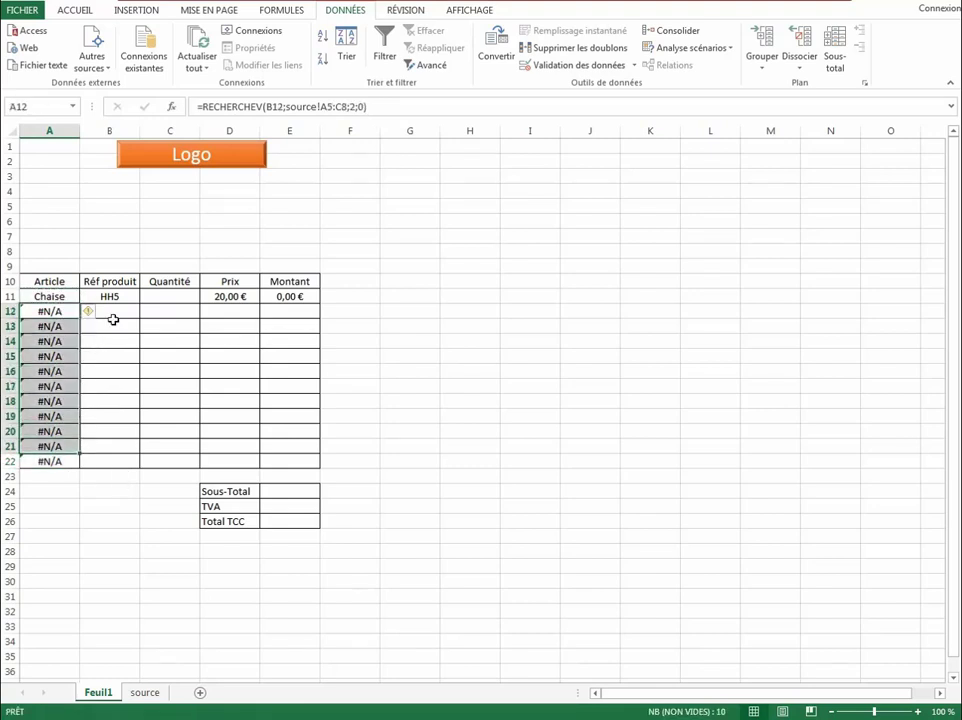
Test the copied Article lookup by choosing the reference JJ6 in cell B12
{"action": "left_click", "coordinate": [110, 312]}
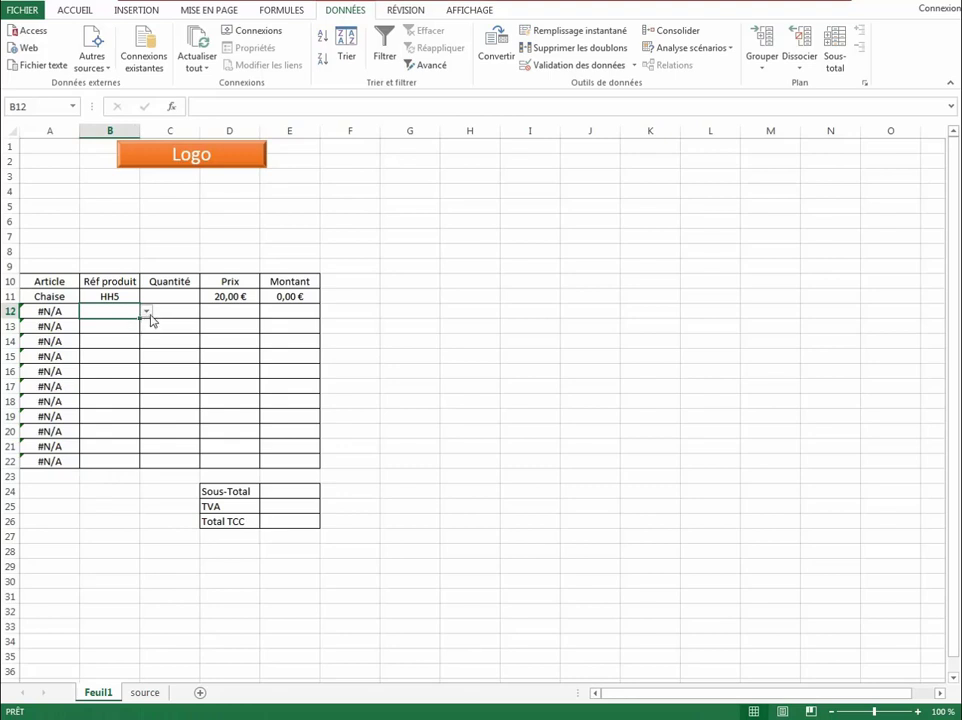
{"action": "left_click", "coordinate": [146, 312]}
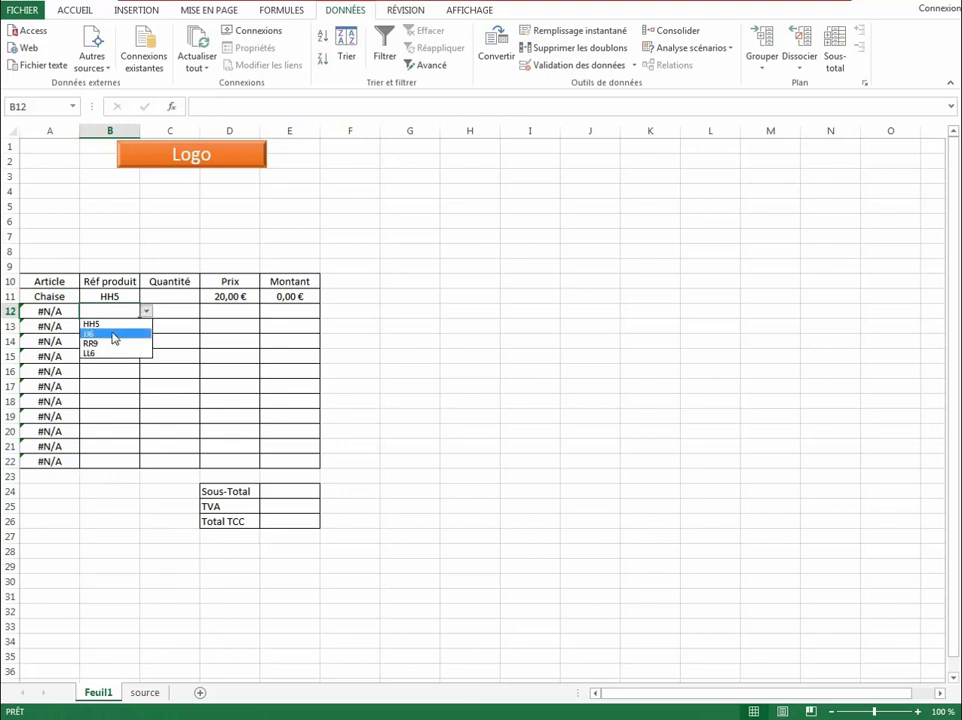
{"action": "left_click", "coordinate": [116, 335]}
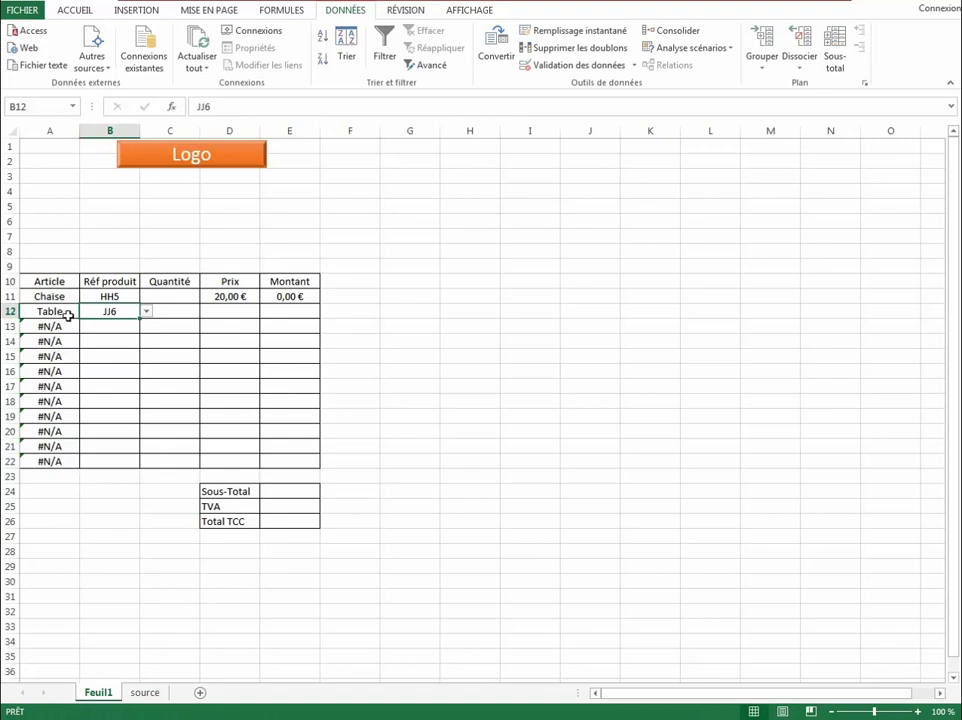
Clear the contents of the copied Article cells A12:A22 and of reference cell B12
{"action": "left_click_drag", "start_coordinate": [54, 316], "coordinate": [70, 476]}
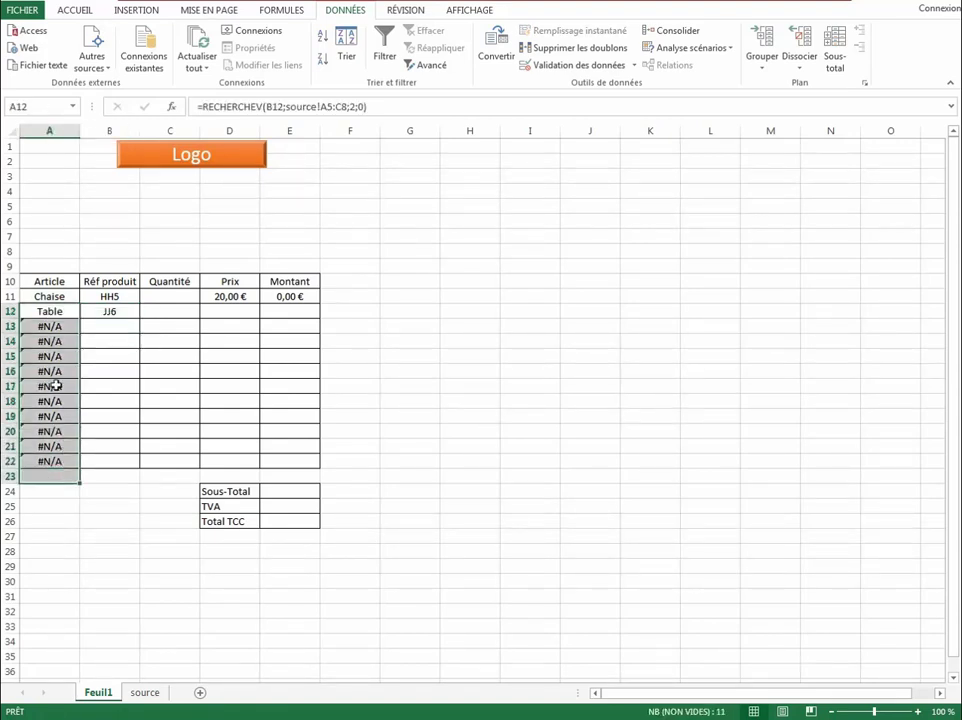
{"action": "left_click_drag", "start_coordinate": [56, 313], "coordinate": [66, 464]}
{"action": "right_click", "coordinate": [62, 414]}
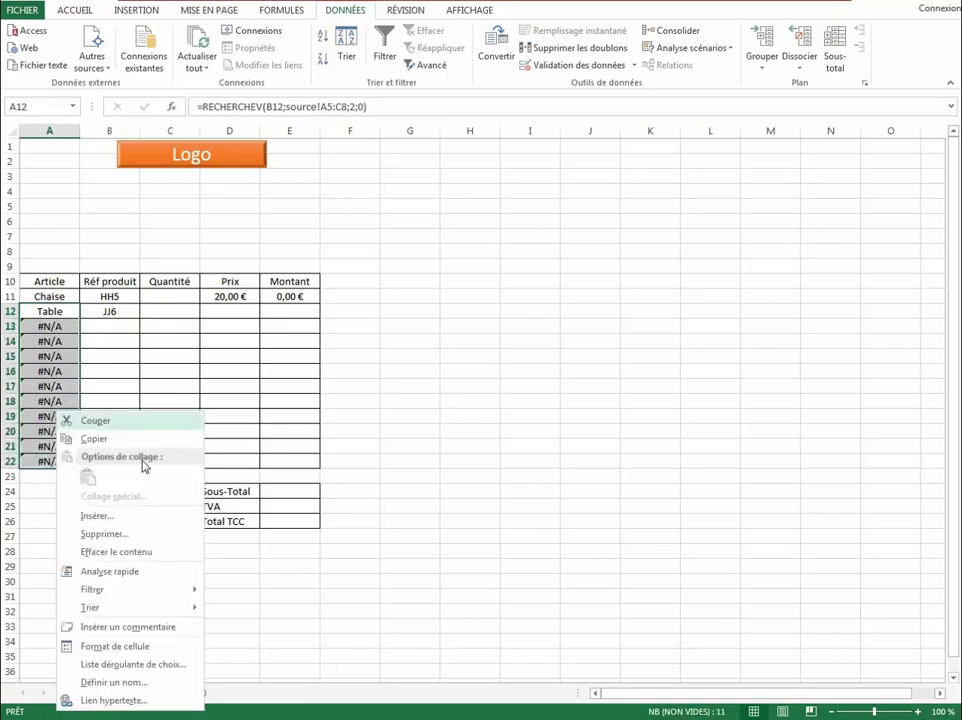
{"action": "left_click", "coordinate": [133, 551]}
{"action": "left_click", "coordinate": [118, 311]}
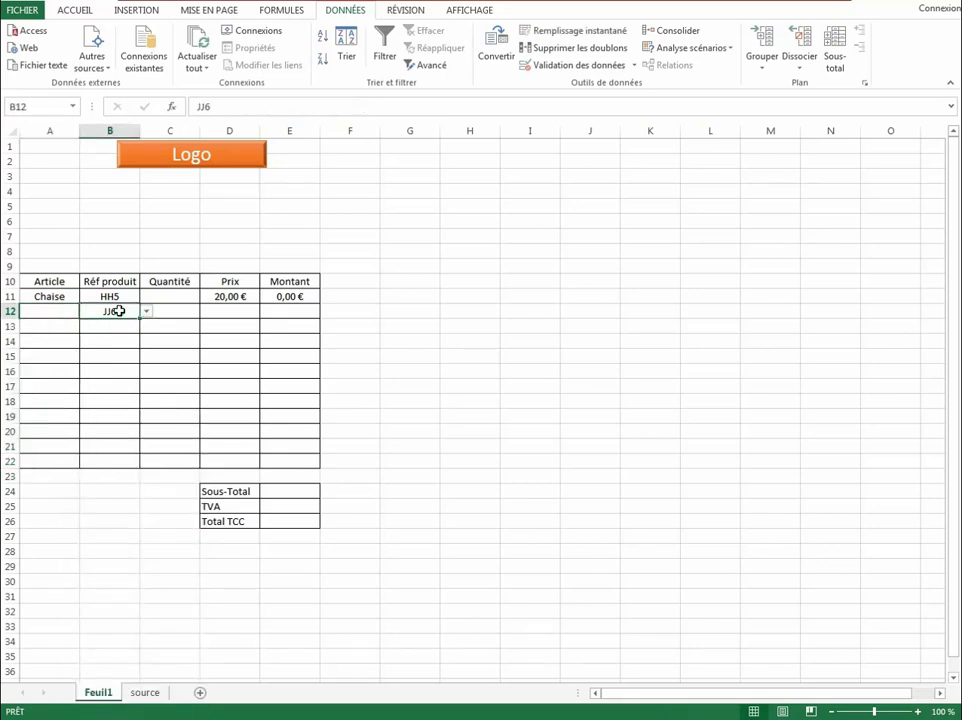
{"action": "right_click", "coordinate": [119, 311]}
{"action": "left_click", "coordinate": [150, 452]}
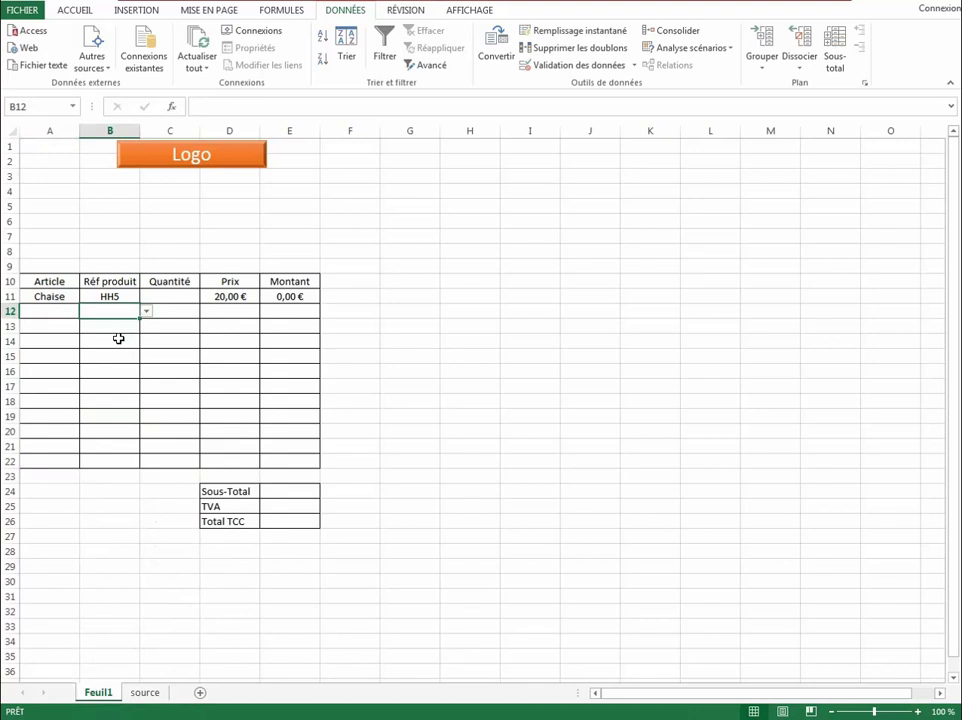
{"action": "left_click", "coordinate": [101, 403]}
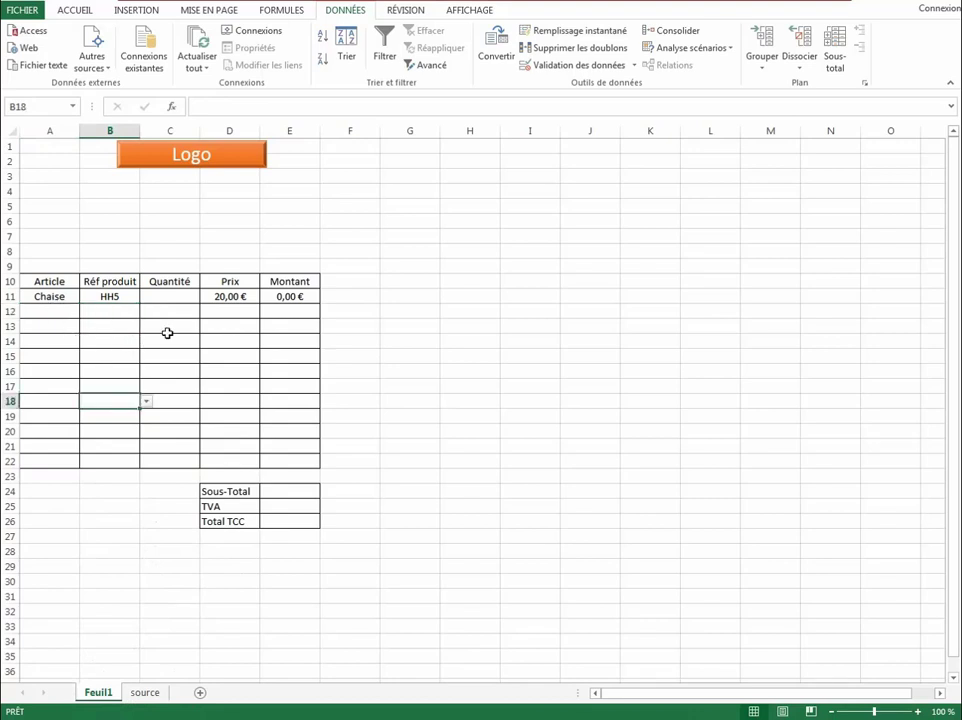
Wrap the Article lookup in A11 in SIERREUR with an empty text "" as the value if error
{"action": "left_click", "coordinate": [62, 295]}
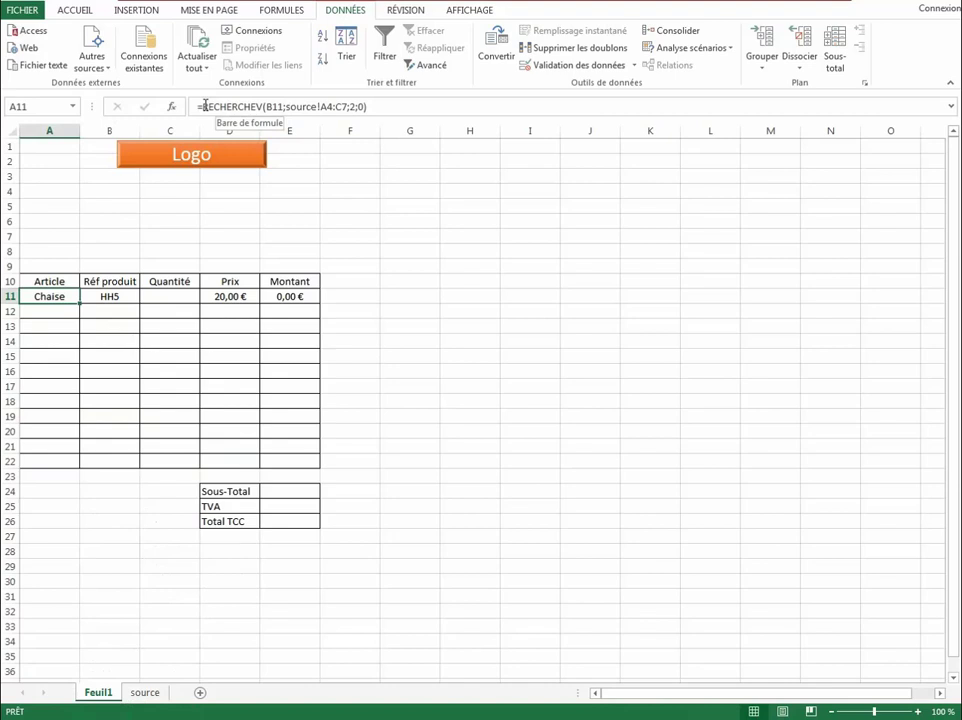
{"action": "left_click", "coordinate": [62, 308]}
{"action": "left_click", "coordinate": [62, 296]}
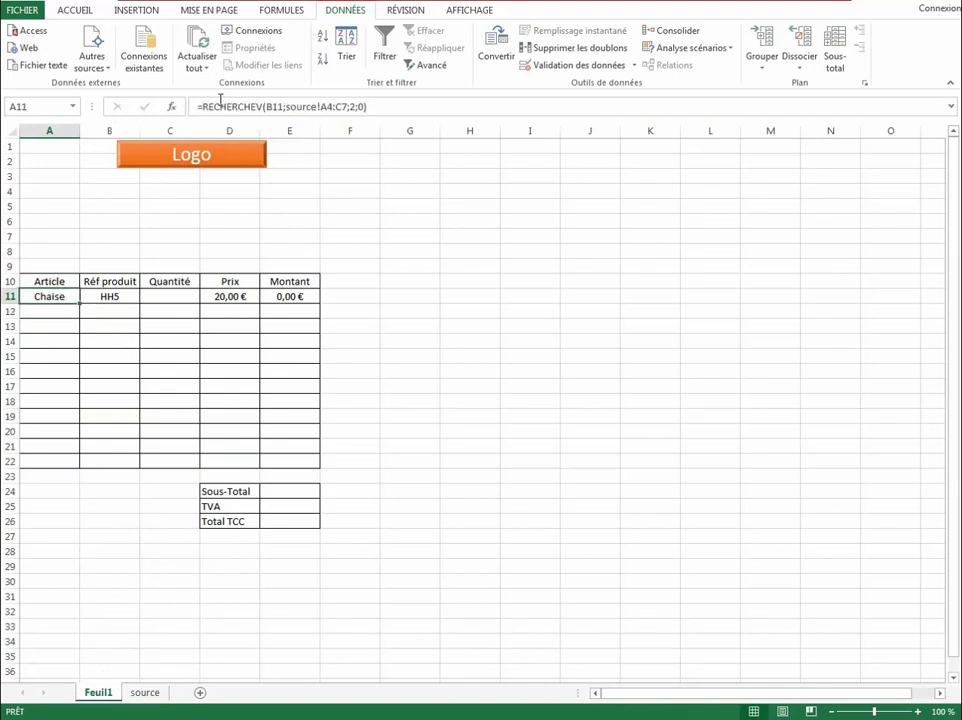
{"action": "left_click", "coordinate": [201, 106]}
{"action": "type", "text": "SI"}
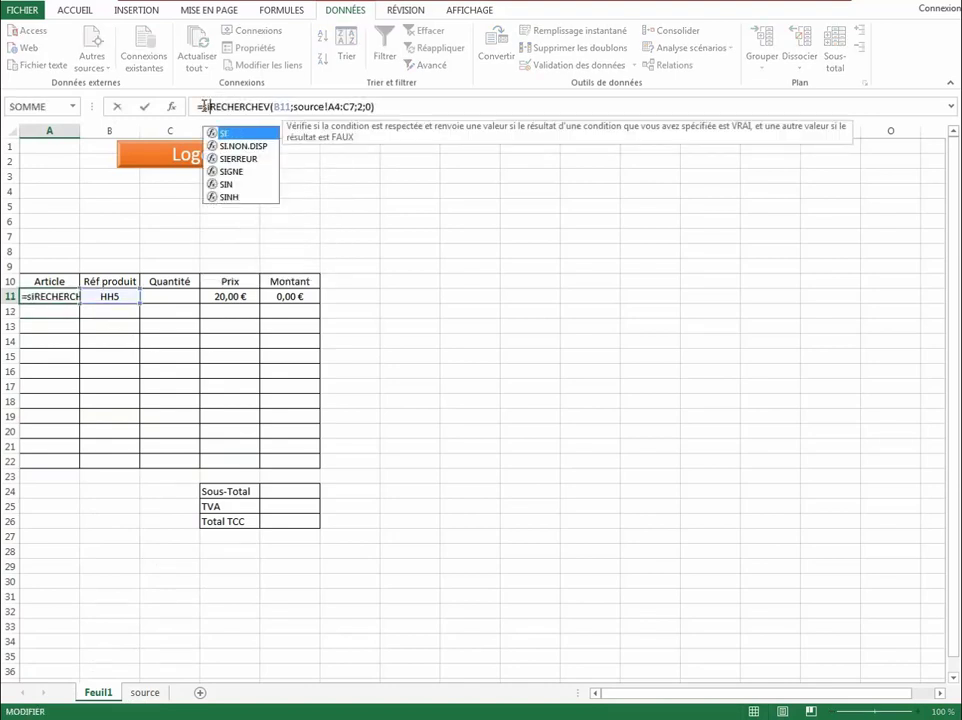
{"action": "double_click", "coordinate": [243, 158]}
{"action": "left_click", "coordinate": [425, 106]}
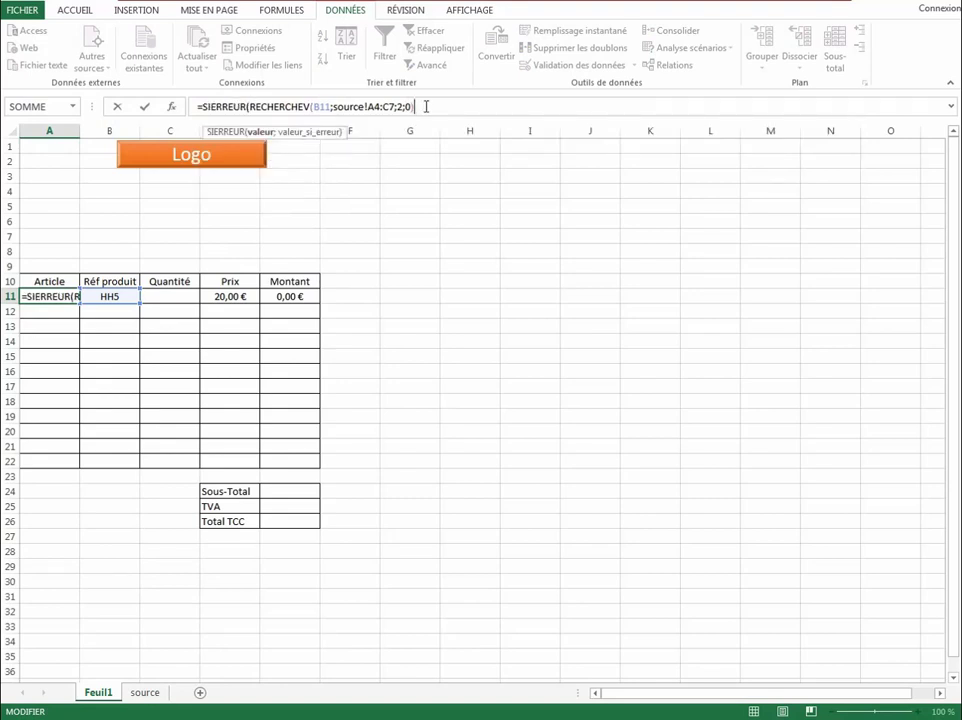
{"action": "type", "text": ";"}
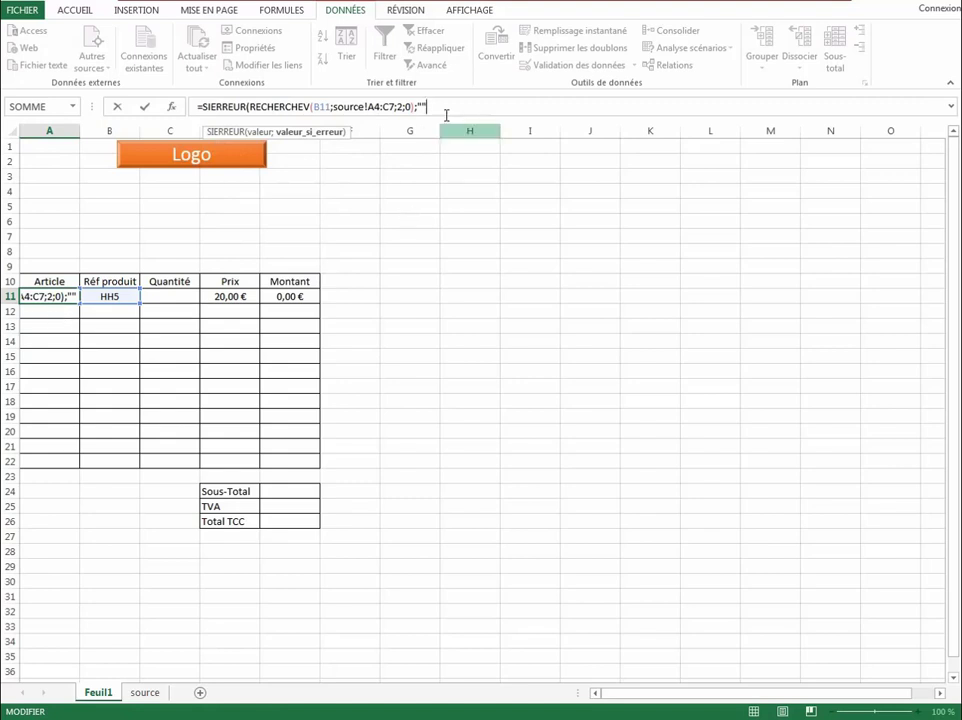
{"action": "type", "text": ")"}
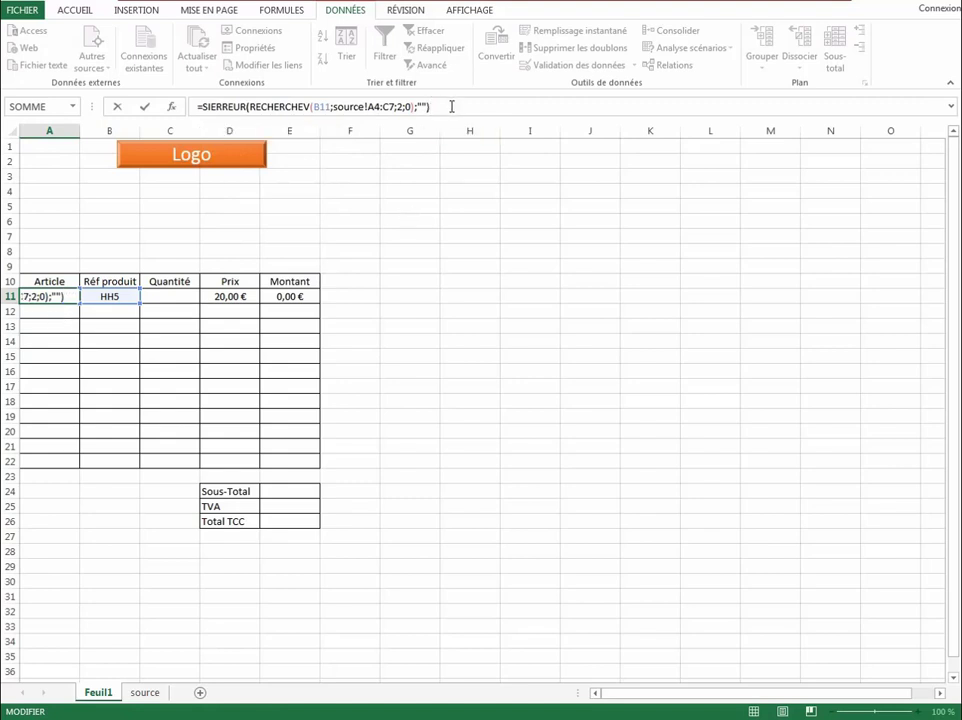
{"action": "key", "text": "Return"}
Copy the SIERREUR formula from A11 and paste only the formula into A12:A22
{"action": "left_click", "coordinate": [47, 296]}
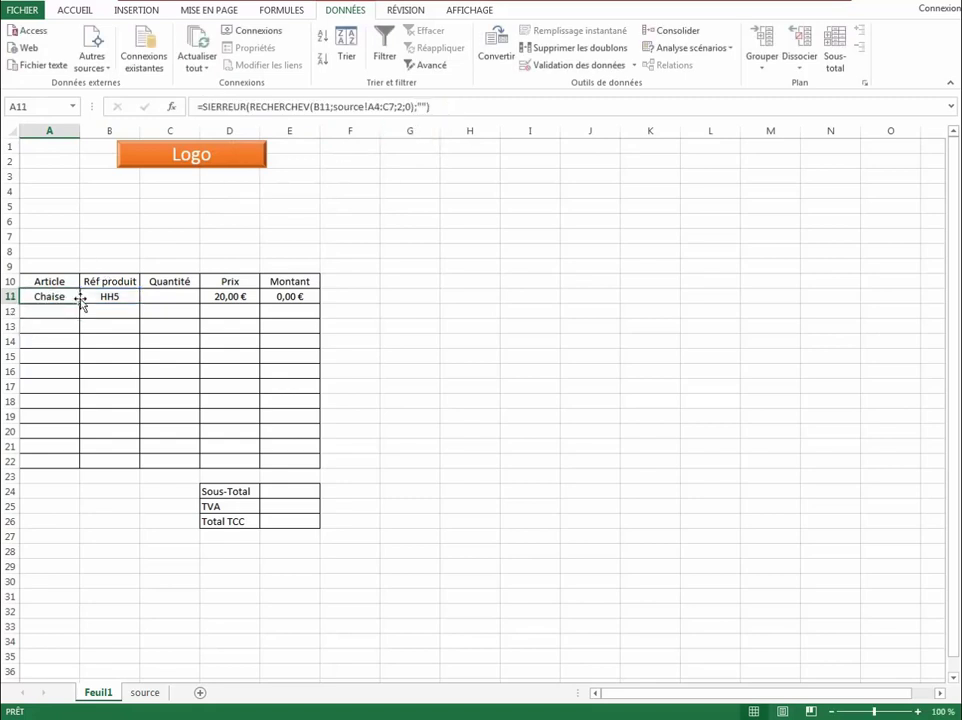
{"action": "right_click", "coordinate": [65, 298]}
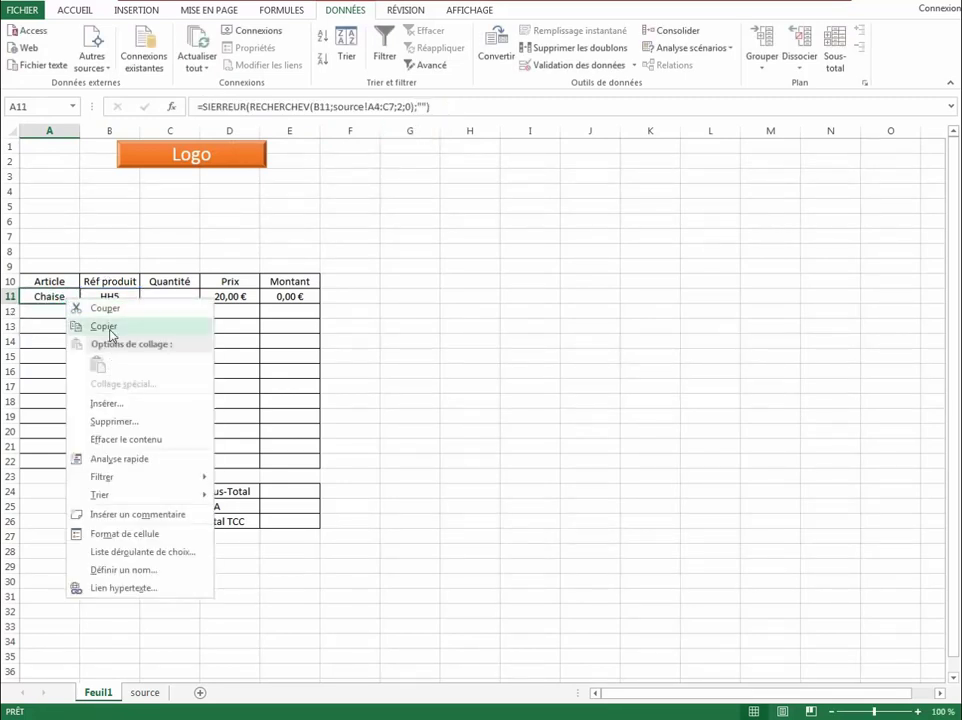
{"action": "left_click", "coordinate": [84, 326]}
{"action": "left_click_drag", "start_coordinate": [54, 312], "coordinate": [60, 457]}
{"action": "right_click", "coordinate": [55, 372]}
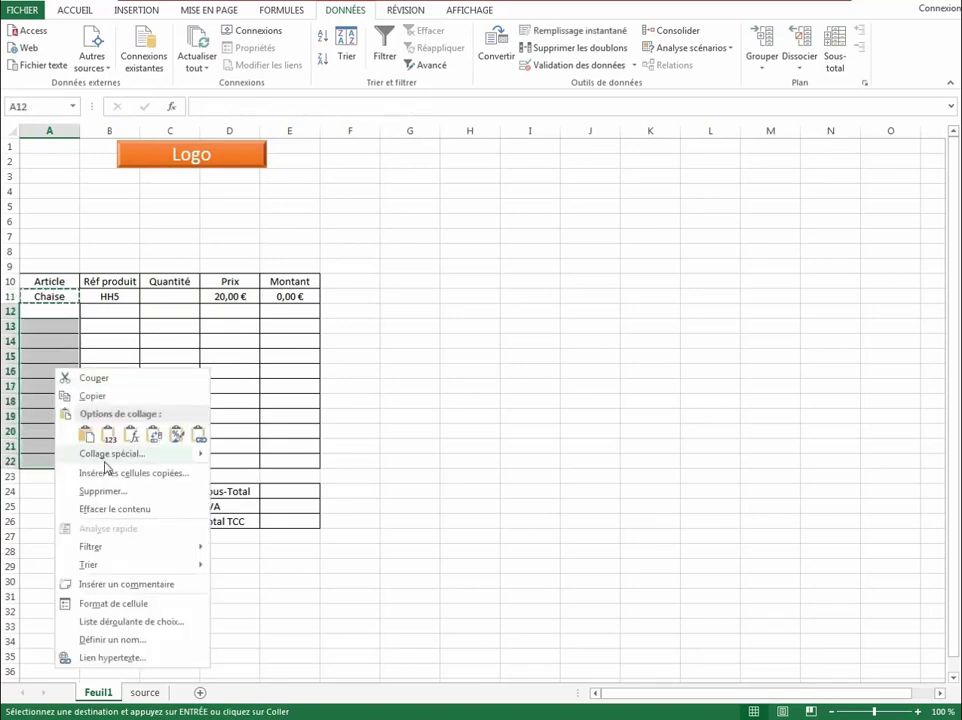
{"action": "left_click", "coordinate": [90, 453]}
{"action": "left_click", "coordinate": [42, 385]}
{"action": "left_click", "coordinate": [379, 557]}
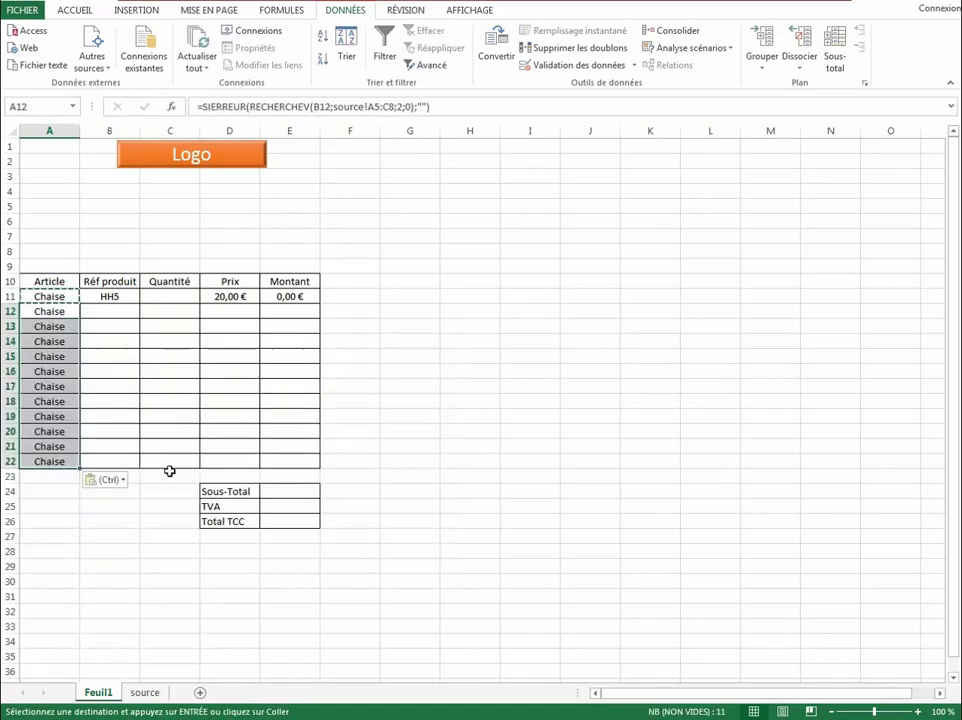
Test the copied Article formula by choosing the reference RR9 in cell B12
{"action": "left_click", "coordinate": [48, 336]}
{"action": "key", "text": "Up"}
{"action": "left_click", "coordinate": [115, 311]}
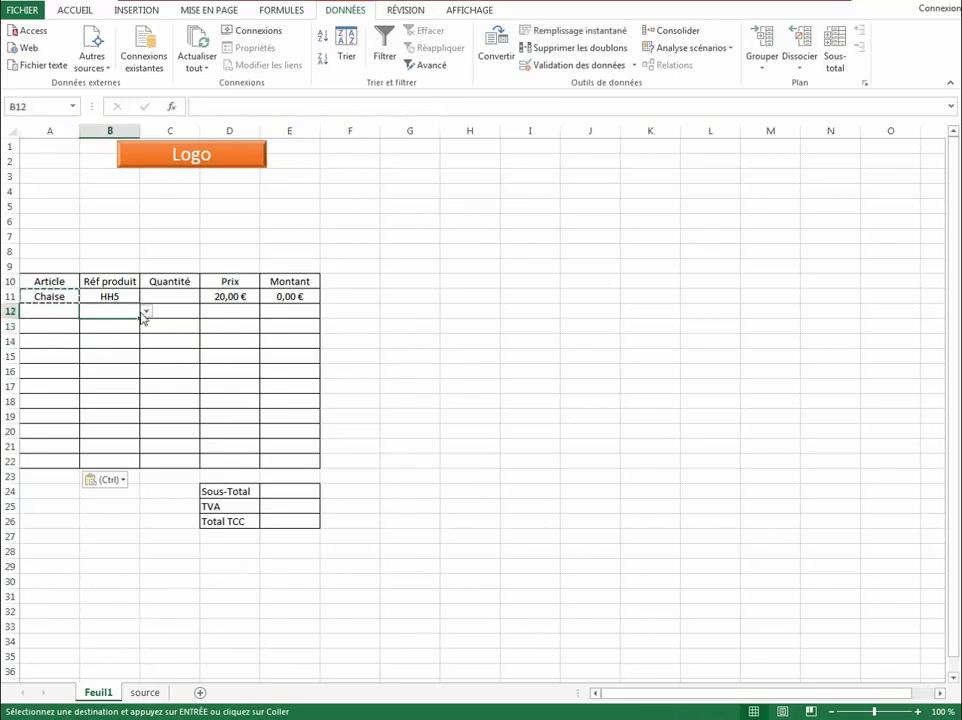
{"action": "left_click", "coordinate": [145, 311]}
{"action": "left_click", "coordinate": [101, 343]}
{"action": "left_click", "coordinate": [62, 314]}
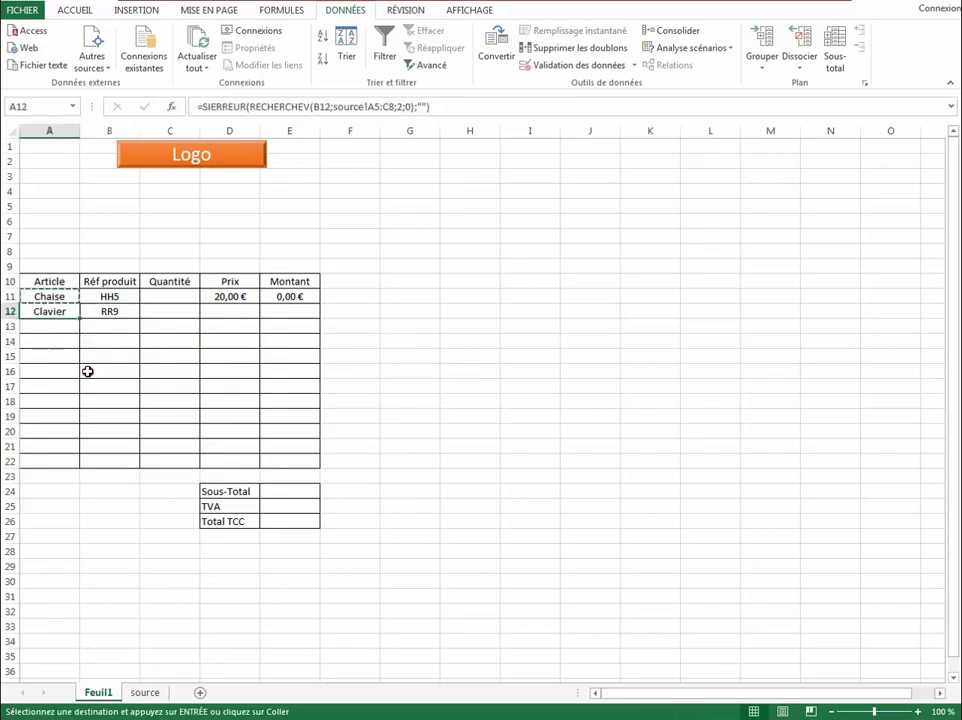
{"action": "left_click", "coordinate": [90, 371]}
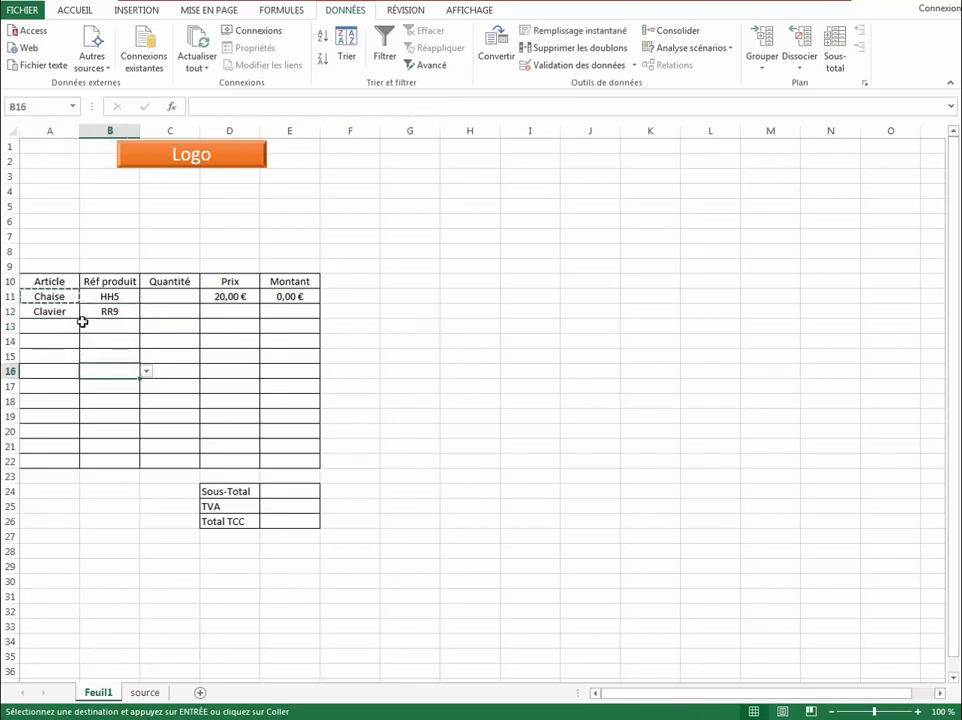
Wrap the Prix lookup in D11 in SIERREUR with an empty text "" as the value if error
{"action": "left_click", "coordinate": [238, 297]}
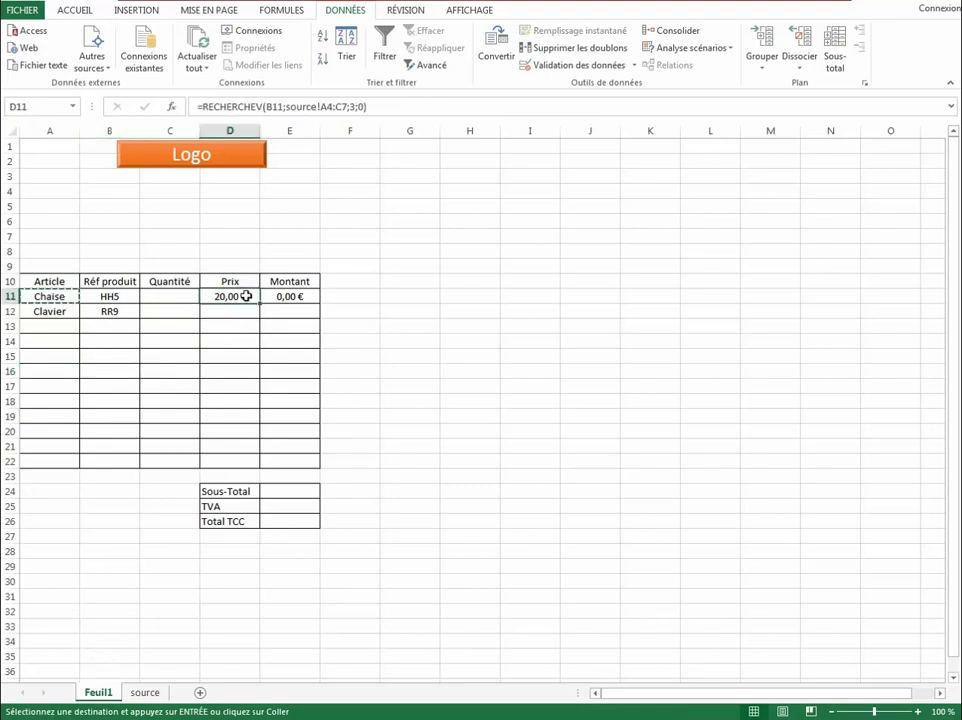
{"action": "left_click", "coordinate": [204, 106]}
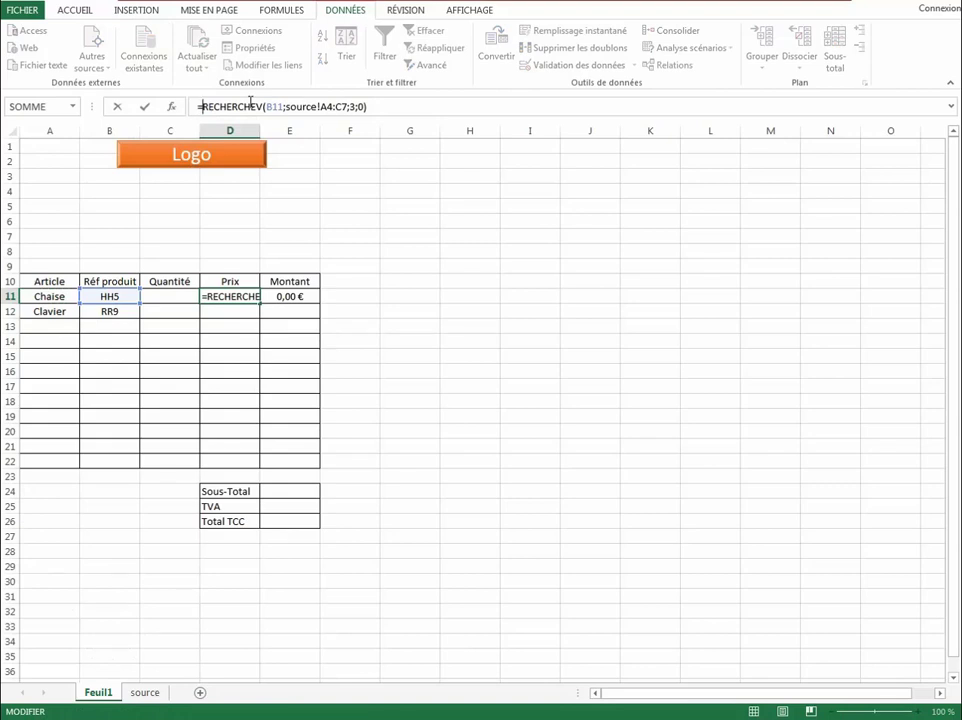
{"action": "type", "text": "si"}
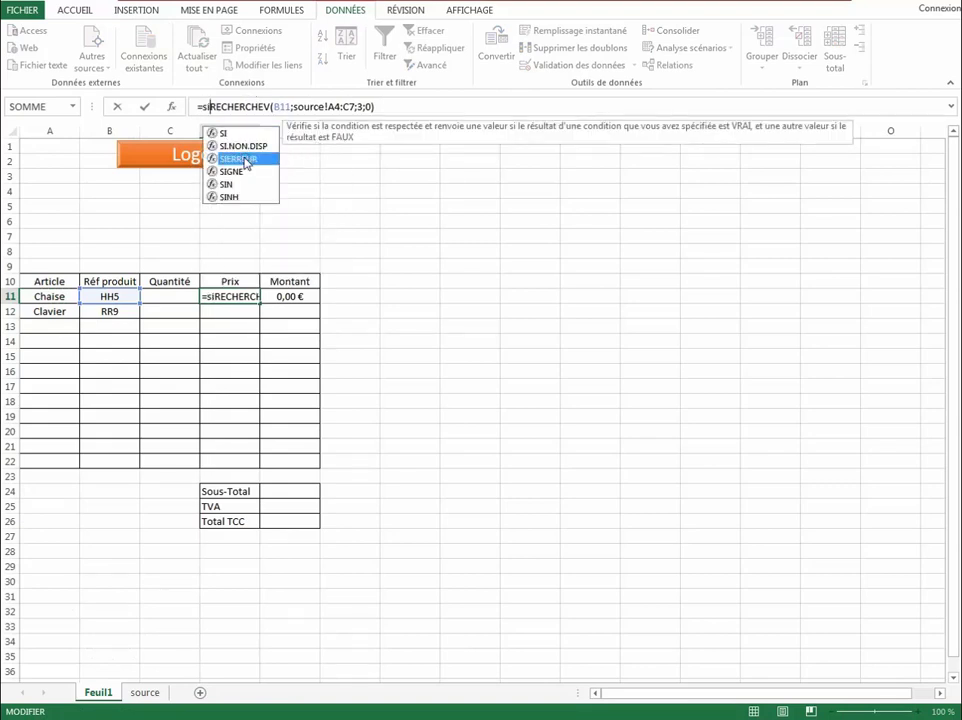
{"action": "double_click", "coordinate": [245, 160]}
{"action": "left_click", "coordinate": [419, 104]}
{"action": "type", "text": ";"}
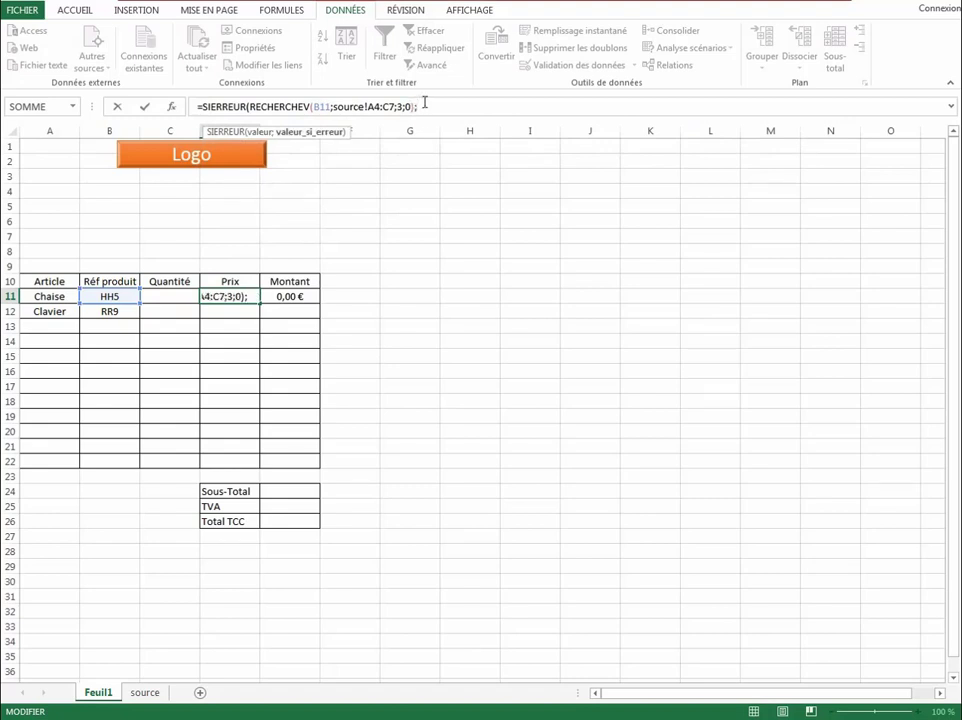
{"action": "type", "text": "\"\")"}
{"action": "key", "text": "Return"}
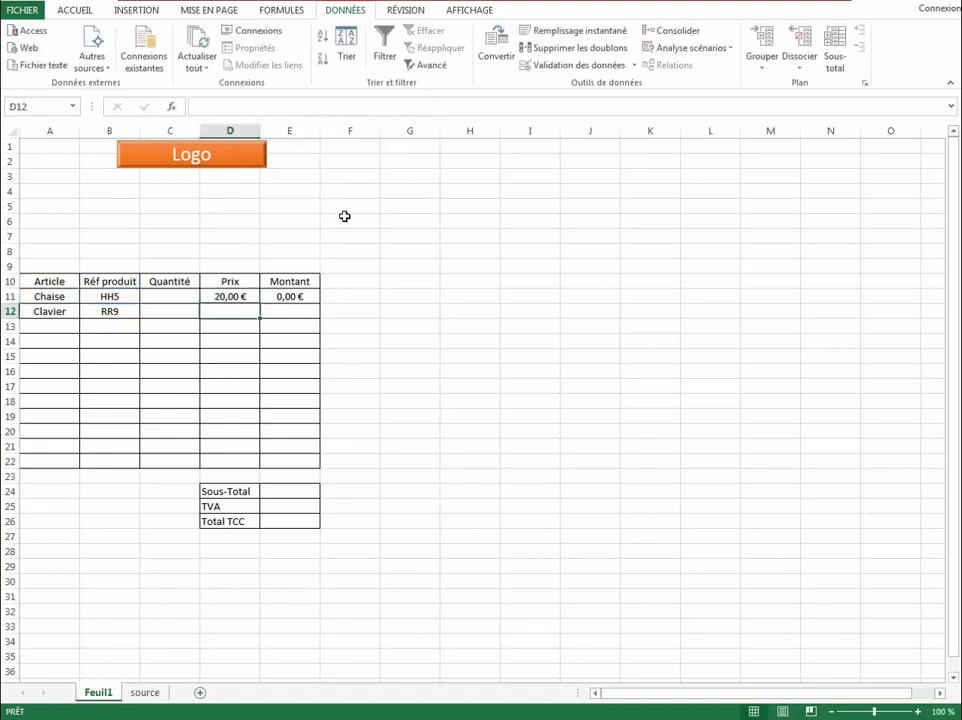
Fill the SIERREUR price formula from D11 down through D22
{"action": "left_click", "coordinate": [254, 296]}
{"action": "left_click_drag", "start_coordinate": [259, 303], "coordinate": [249, 453]}
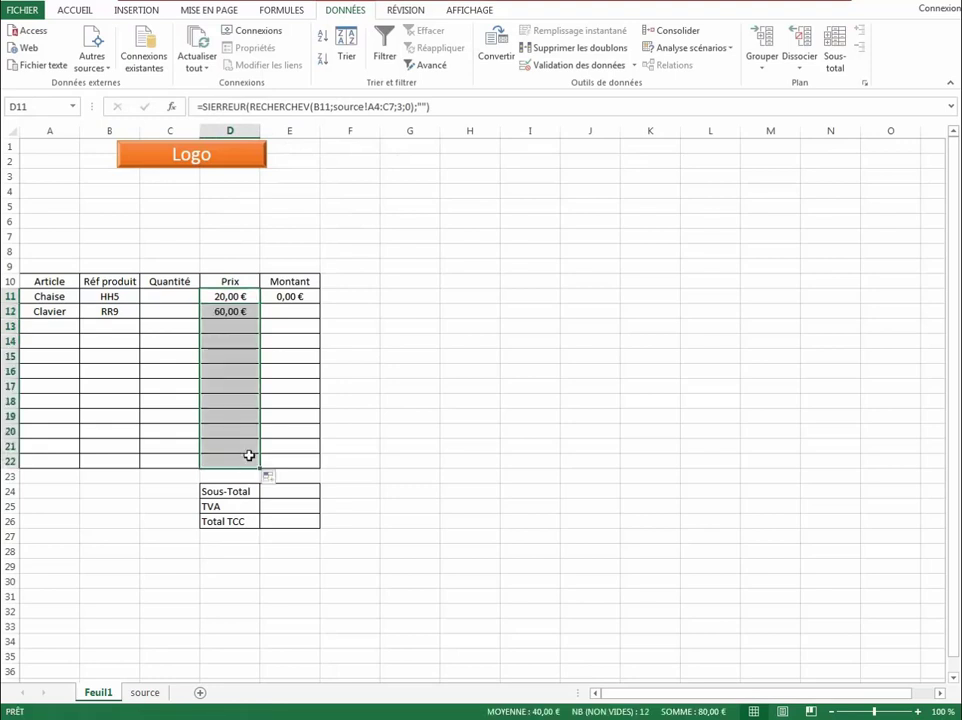
{"action": "left_click", "coordinate": [244, 405]}
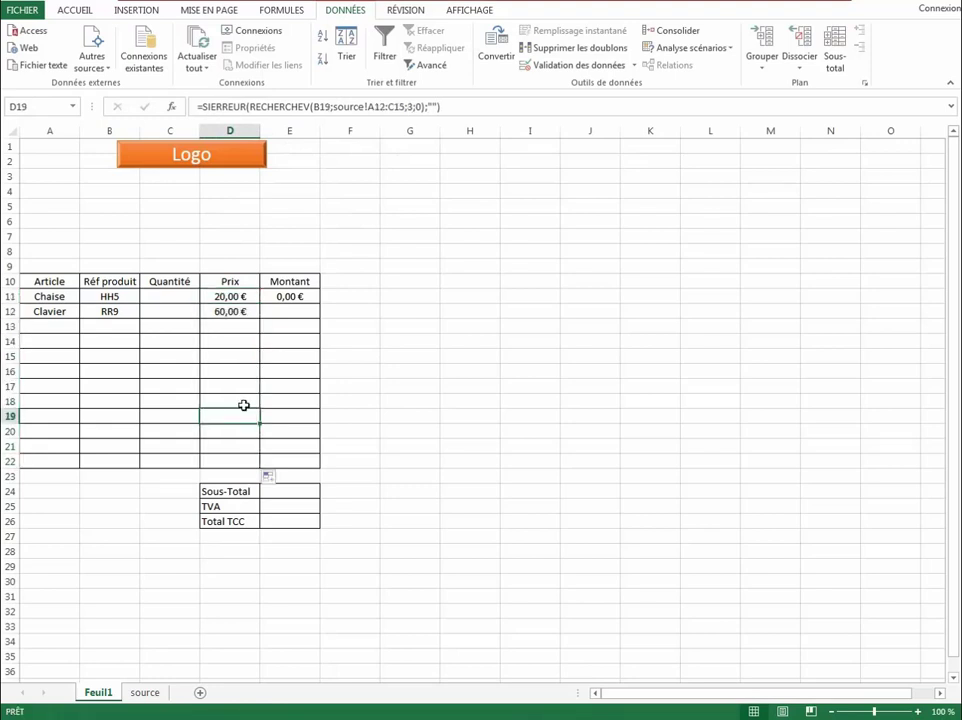
Fill the Montant formula from E11 down through E22
{"action": "left_click", "coordinate": [300, 297]}
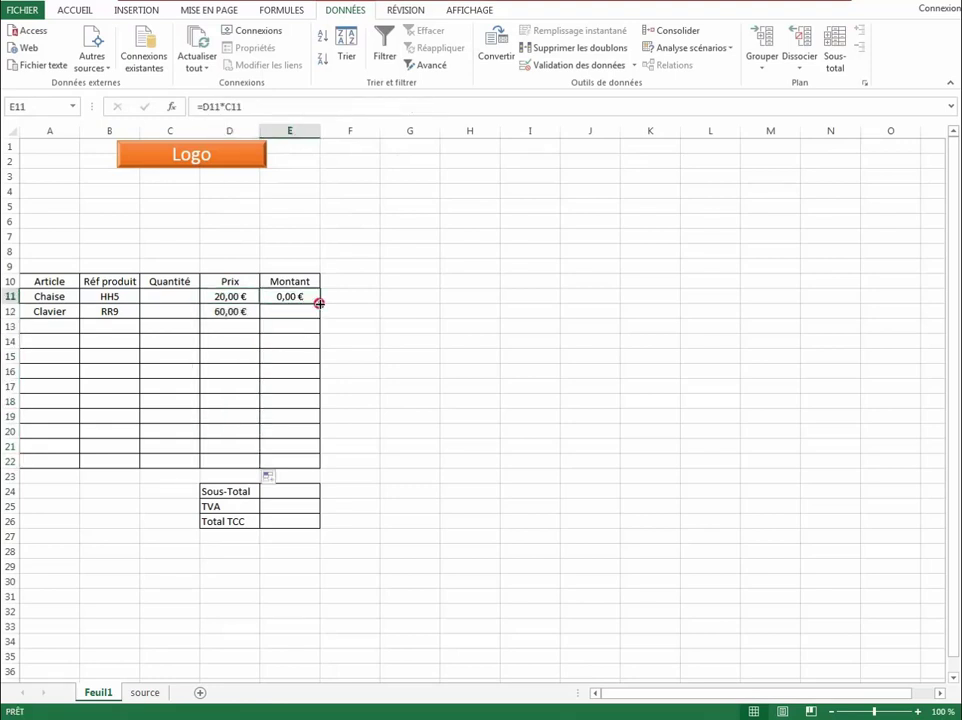
{"action": "left_click_drag", "start_coordinate": [319, 303], "coordinate": [311, 466]}
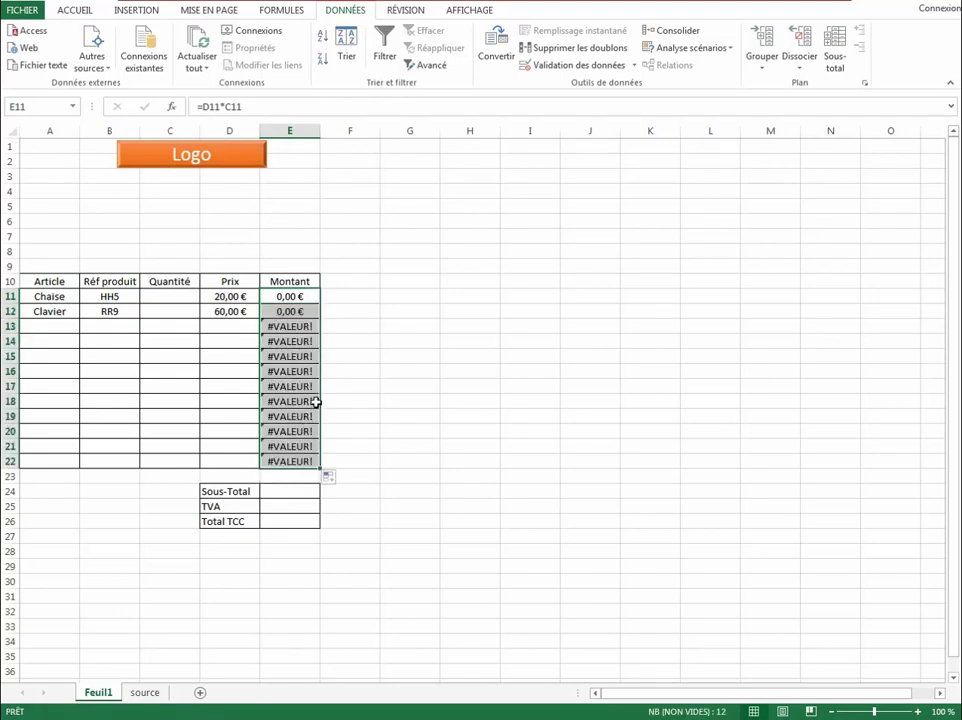
{"action": "left_click", "coordinate": [300, 311]}
Clear the contents of the Montant cells E13:E22
{"action": "left_click_drag", "start_coordinate": [300, 326], "coordinate": [297, 462]}
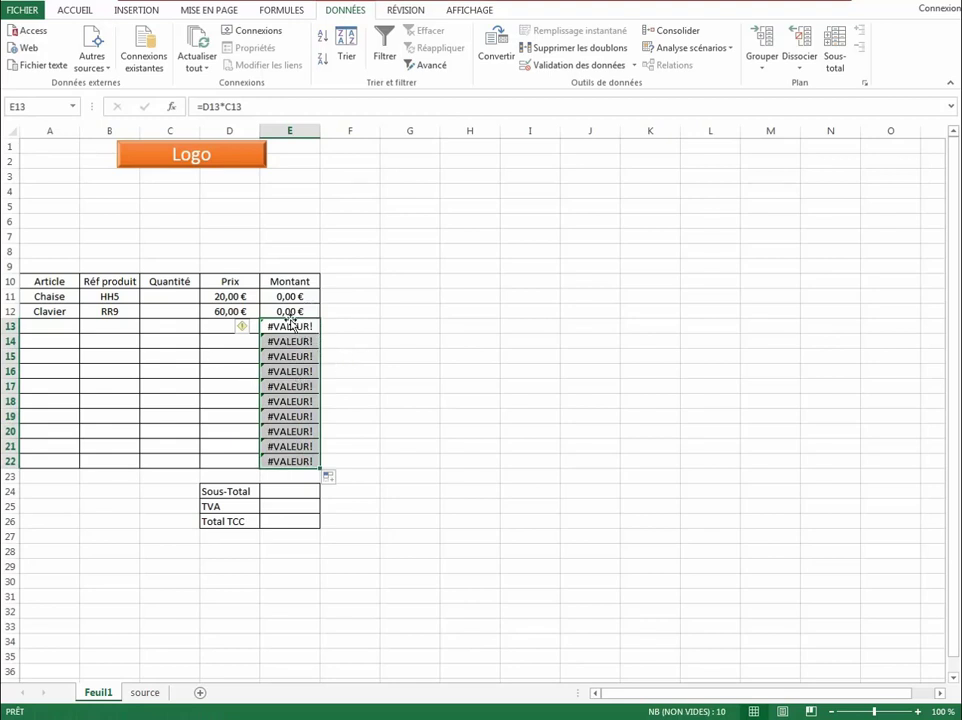
{"action": "right_click", "coordinate": [306, 330]}
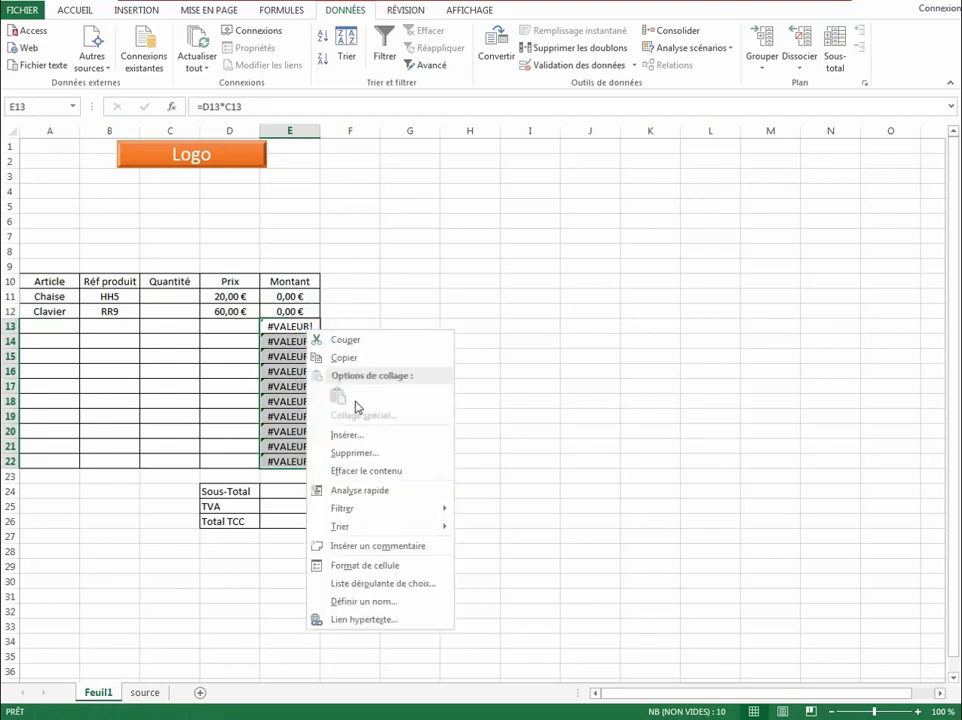
{"action": "left_click", "coordinate": [380, 471]}
{"action": "left_click", "coordinate": [303, 356]}
Wrap the Montant formula D12*C12 in E12 in SIERREUR with an empty text "" as the value if error
{"action": "left_click", "coordinate": [288, 313]}
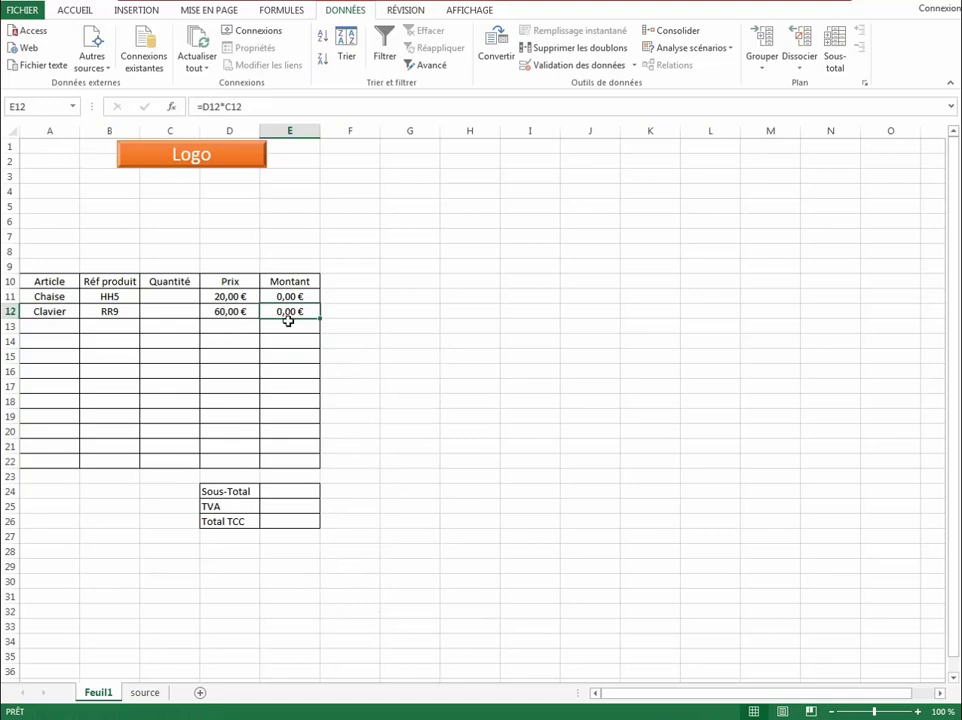
{"action": "left_click", "coordinate": [204, 112]}
{"action": "type", "text": "si"}
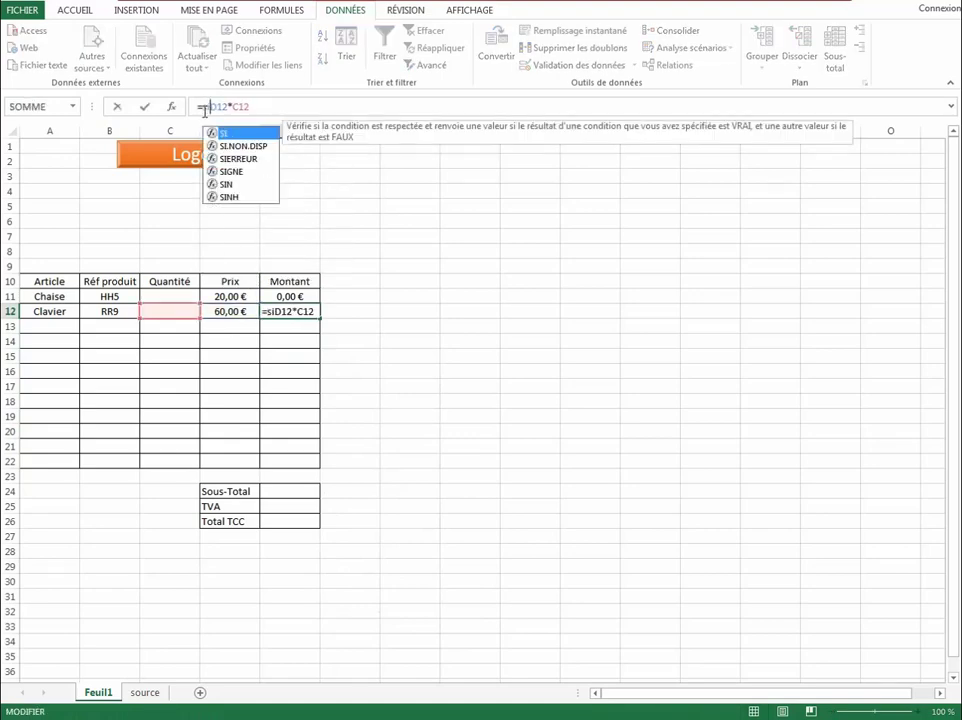
{"action": "double_click", "coordinate": [240, 158]}
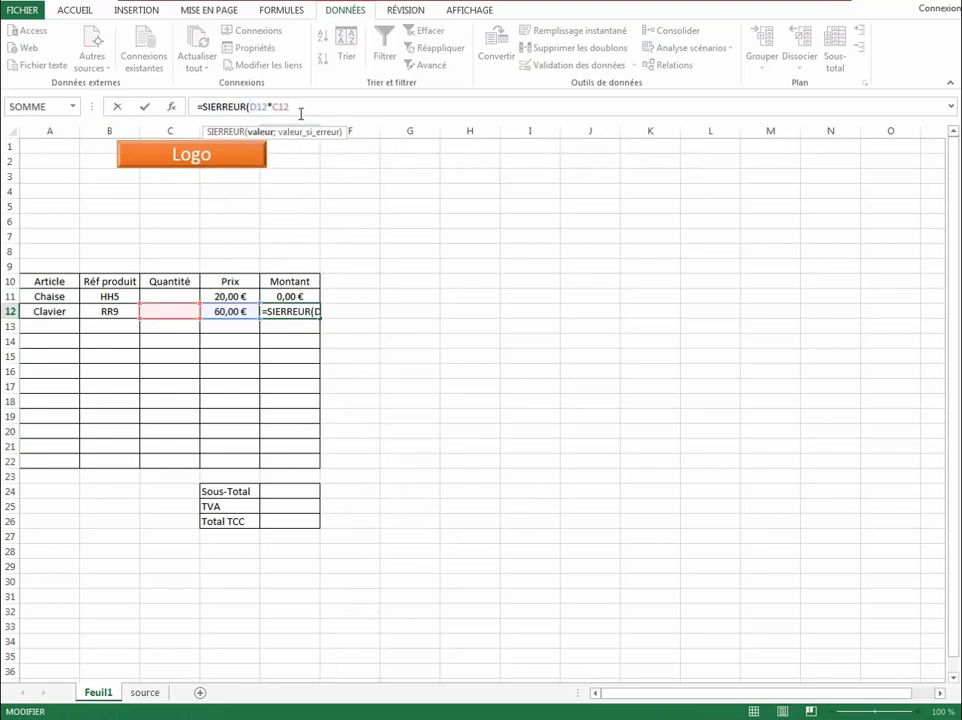
{"action": "type", "text": ";\"\""}
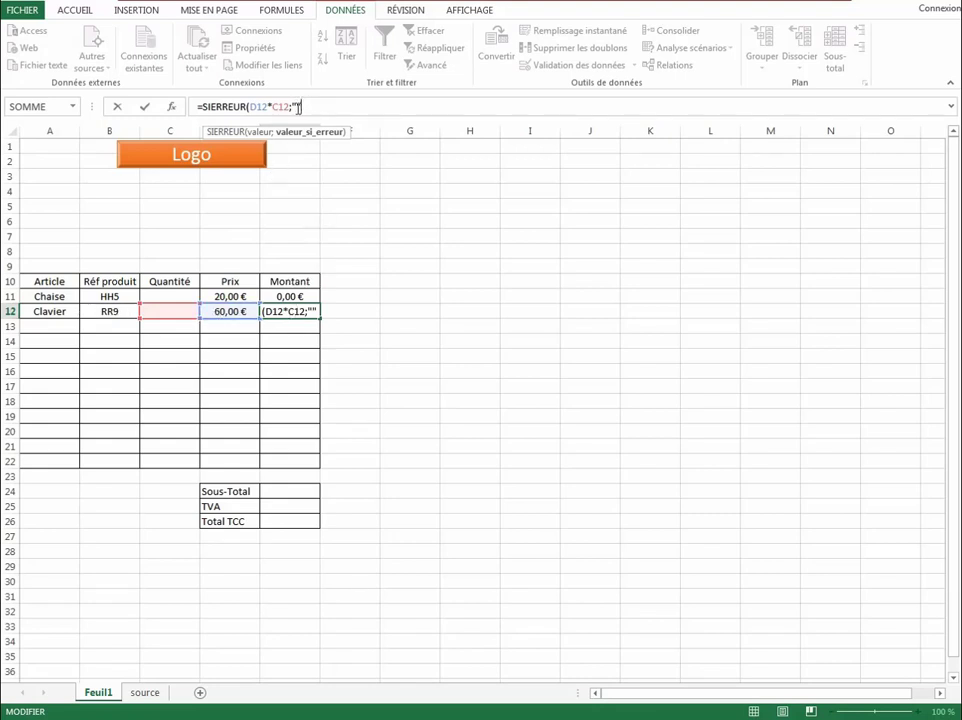
{"action": "left_click", "coordinate": [308, 105]}
{"action": "type", "text": ")"}
{"action": "key", "text": "Return"}
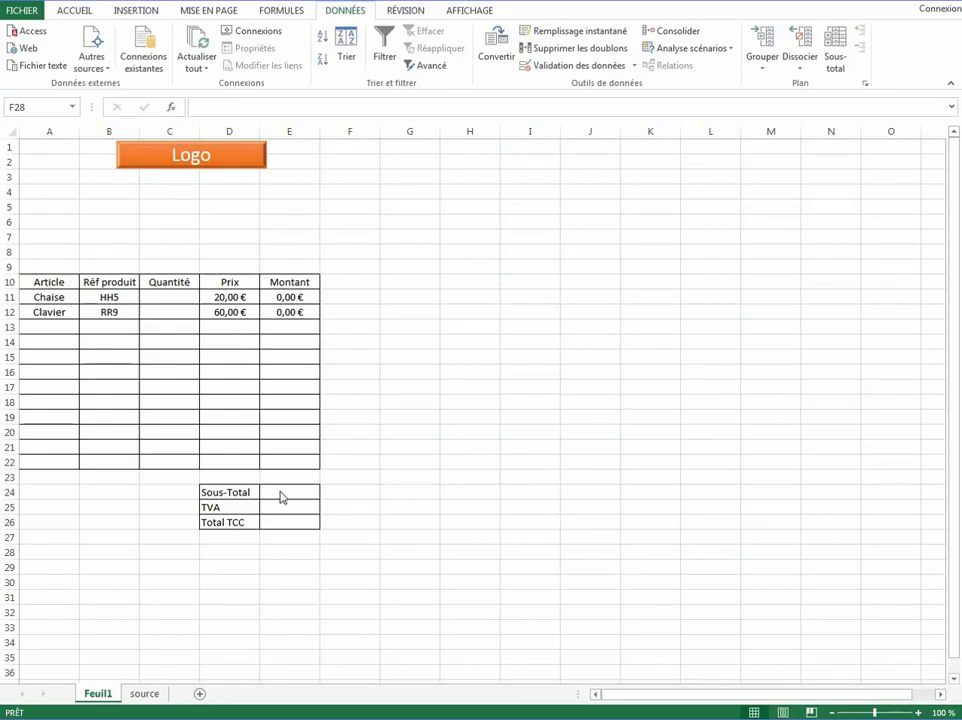
Calculate the Sous-Total in E24 with the formula =SOMME(E11:E22)
{"action": "left_click", "coordinate": [284, 491]}
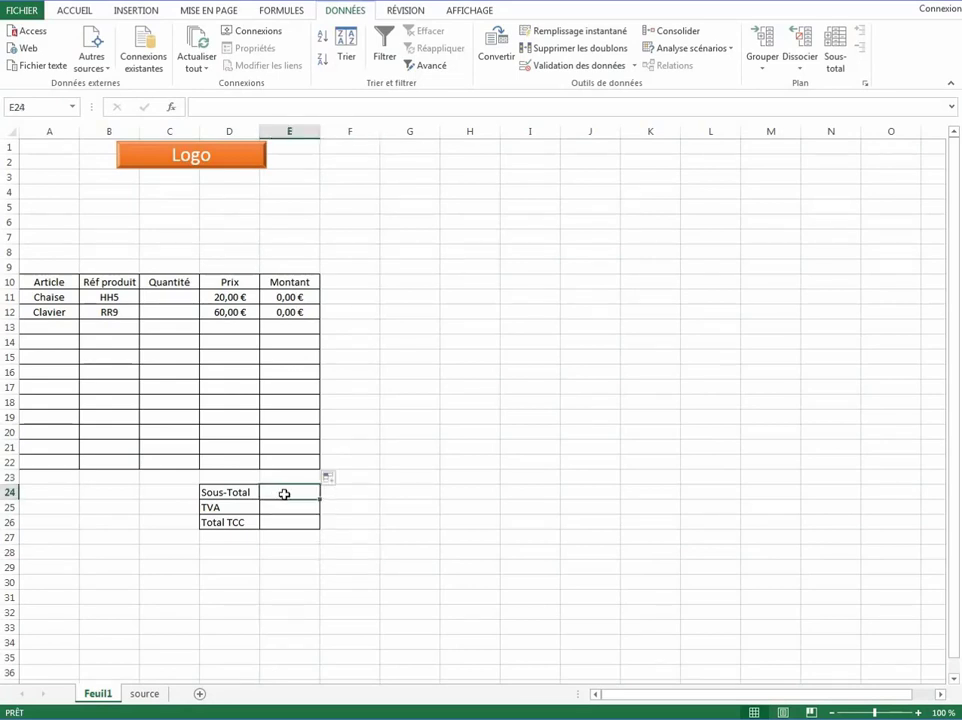
{"action": "type", "text": "="}
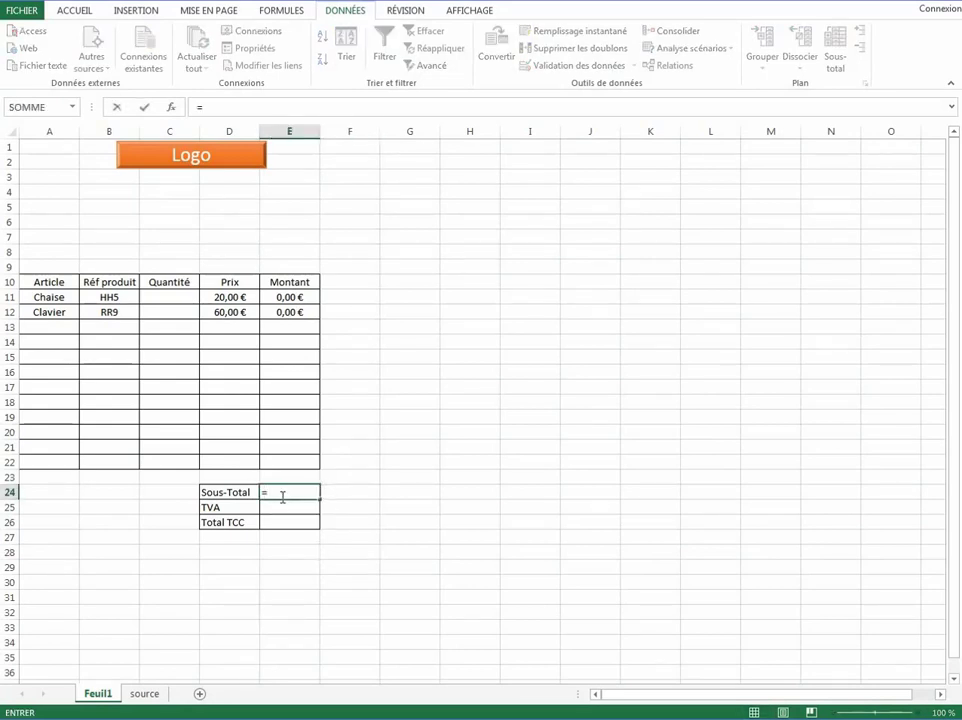
{"action": "type", "text": "so"}
{"action": "double_click", "coordinate": [306, 509]}
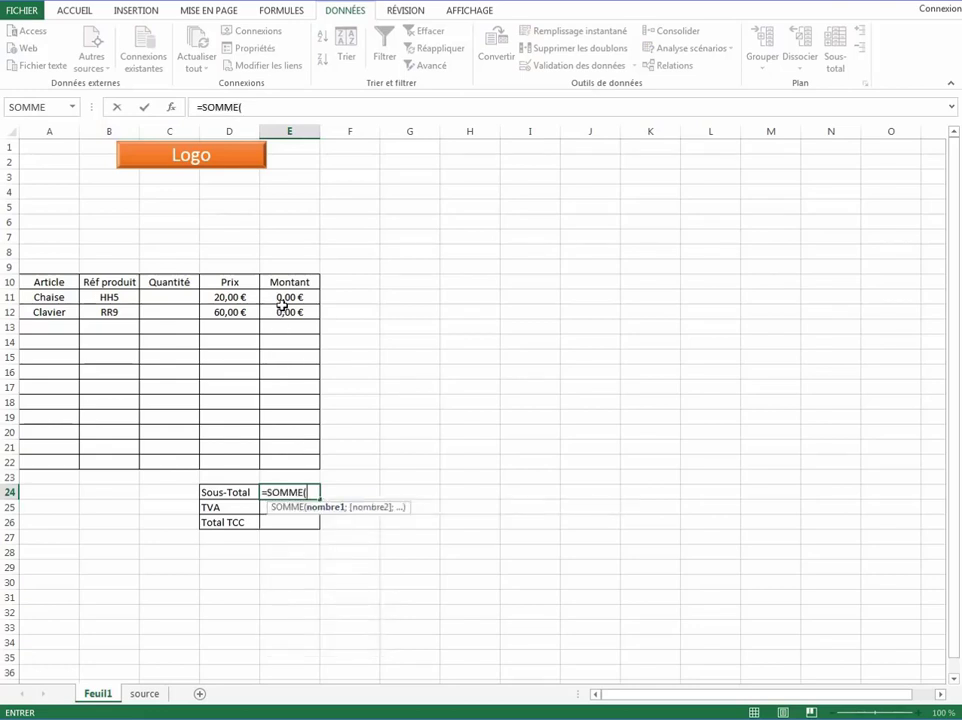
{"action": "left_click_drag", "start_coordinate": [297, 303], "coordinate": [298, 463]}
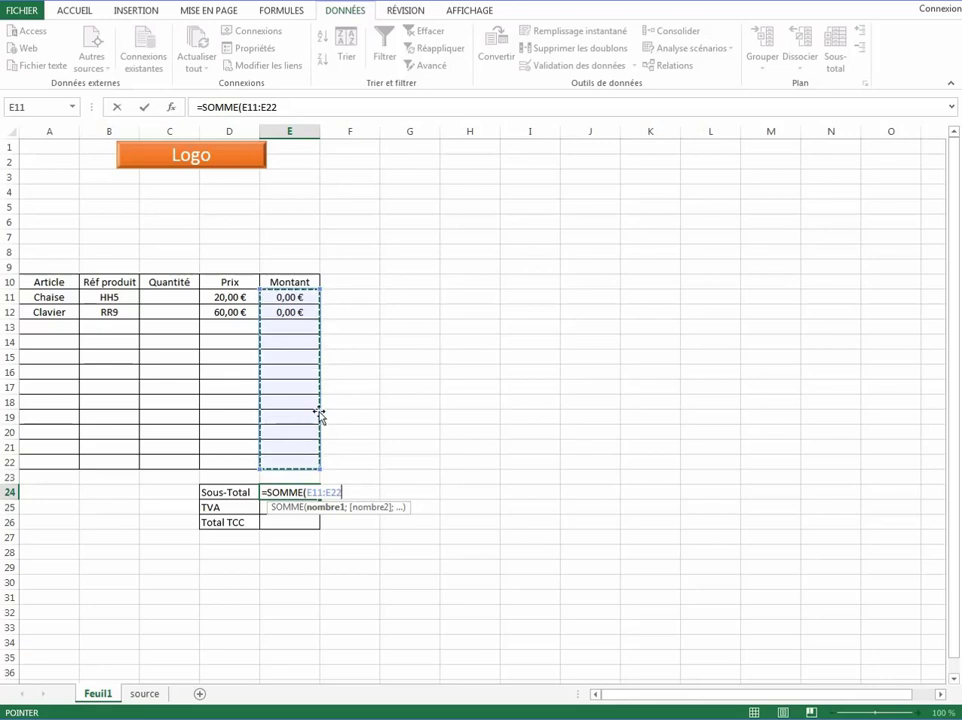
{"action": "left_click", "coordinate": [343, 491]}
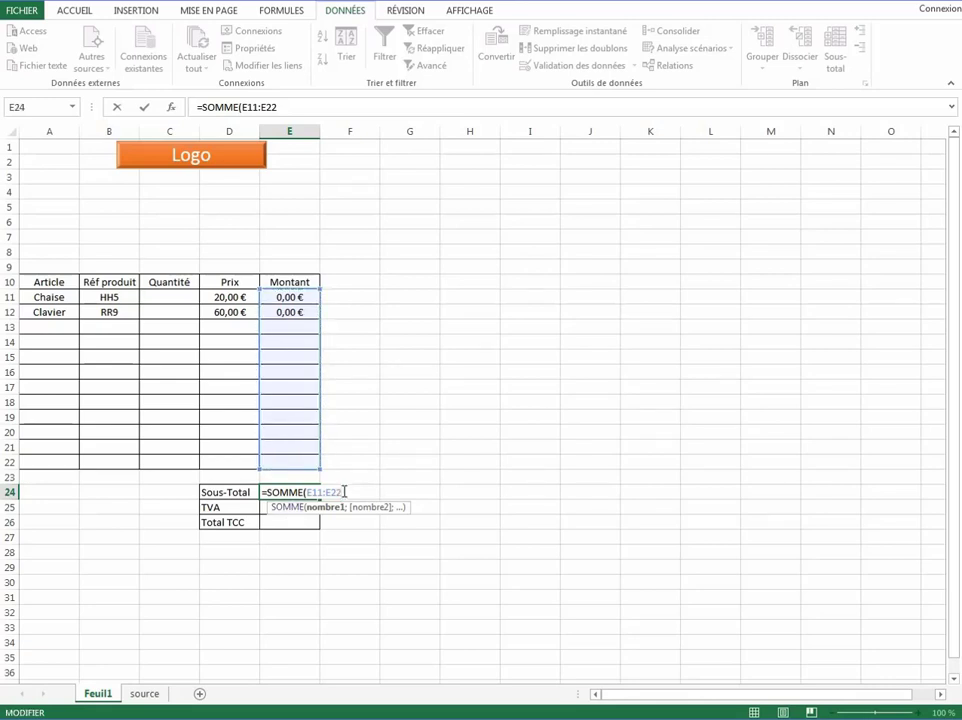
{"action": "key", "text": "Return"}
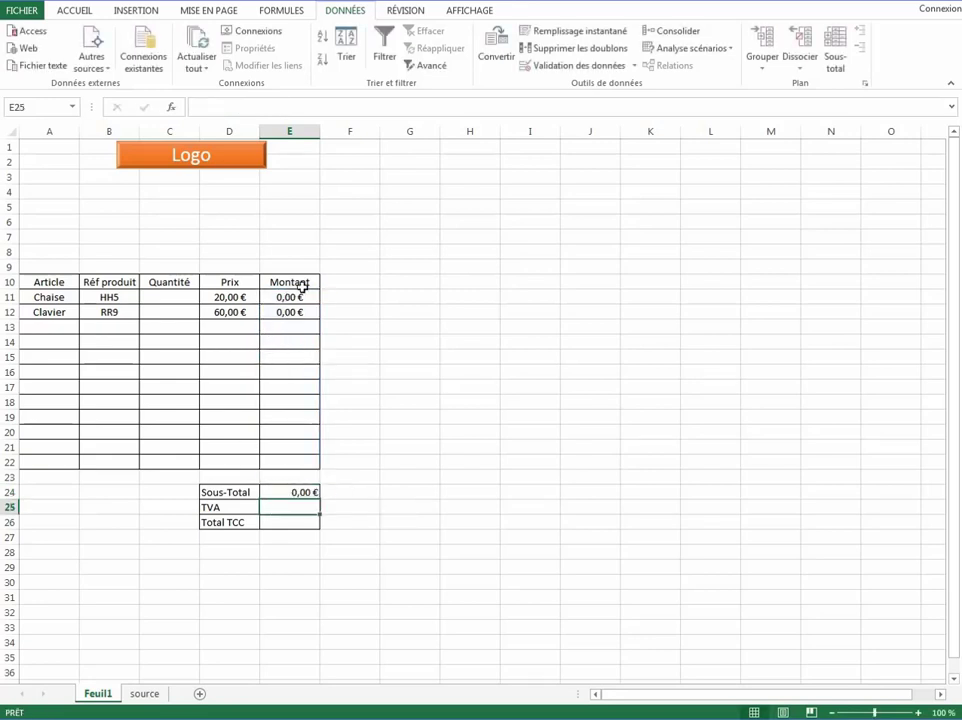
{"action": "left_click", "coordinate": [294, 491]}
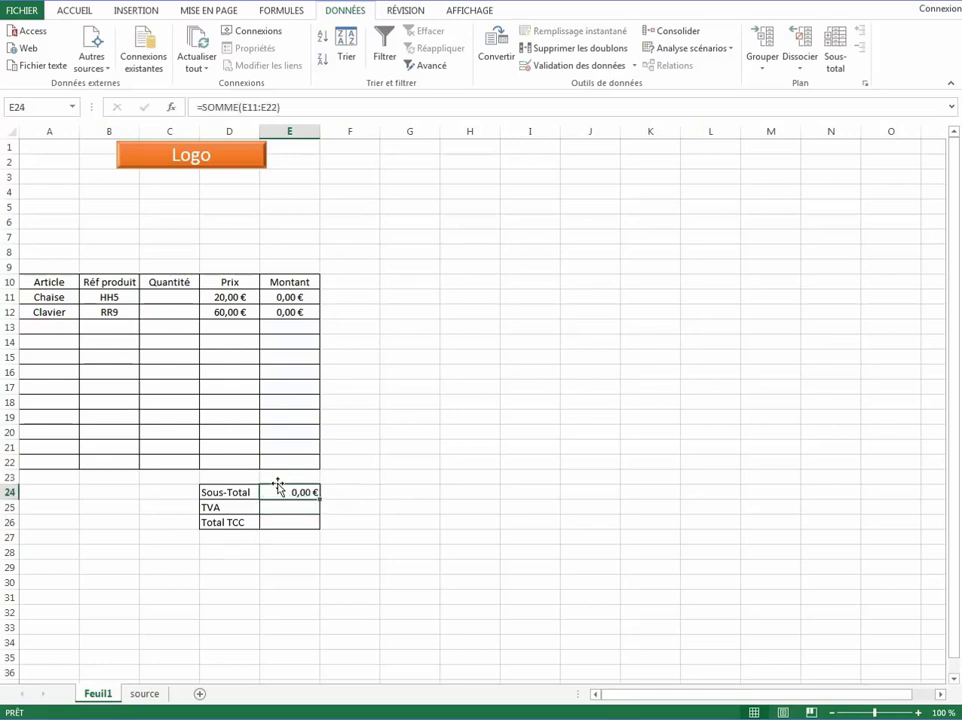
Enter the quantities 20 for Chaise in C11 and 10 for Clavier in C12
{"action": "left_click", "coordinate": [183, 296]}
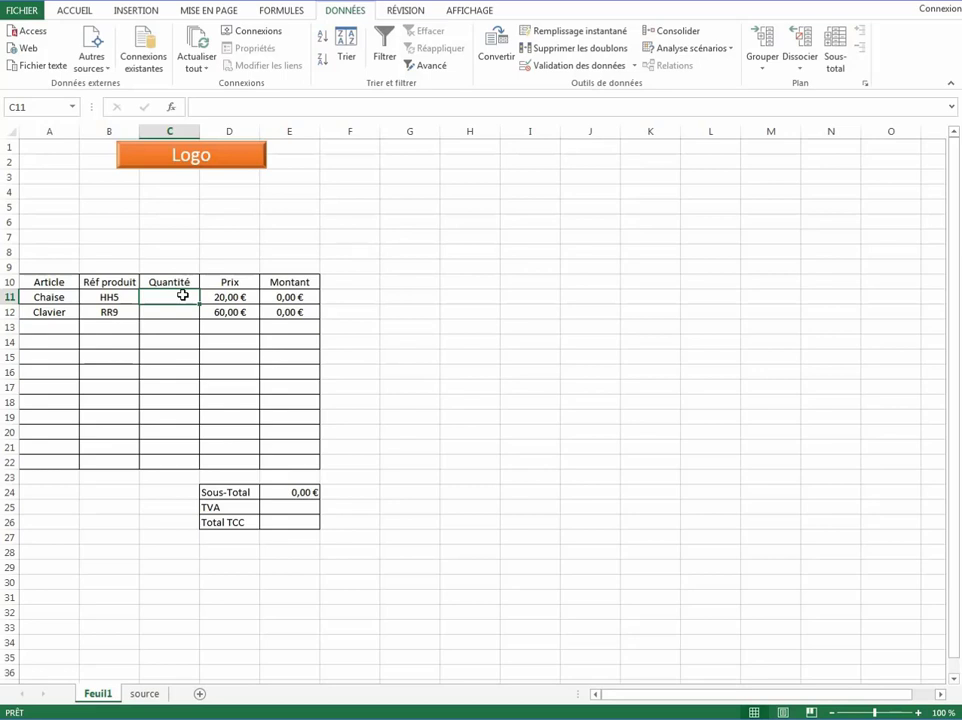
{"action": "type", "text": "20"}
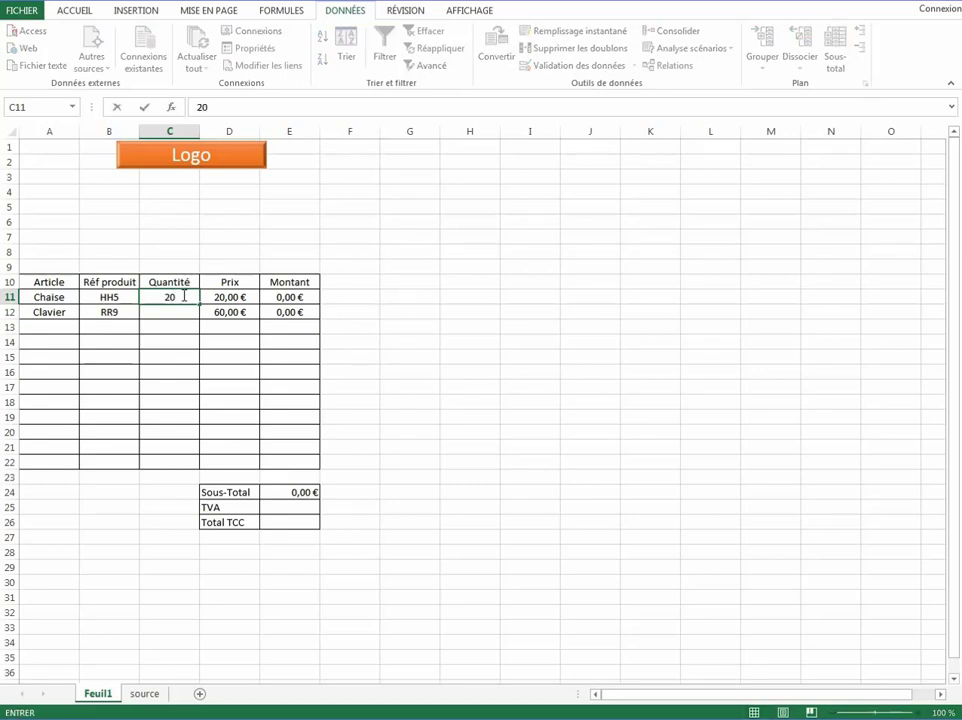
{"action": "left_click", "coordinate": [176, 316]}
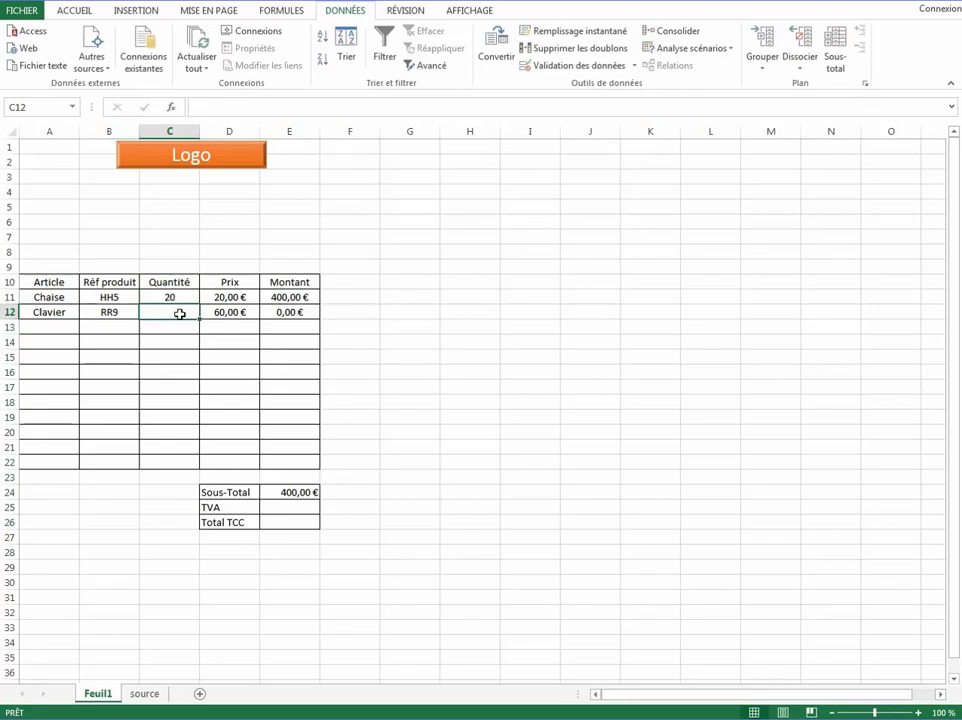
{"action": "type", "text": "10"}
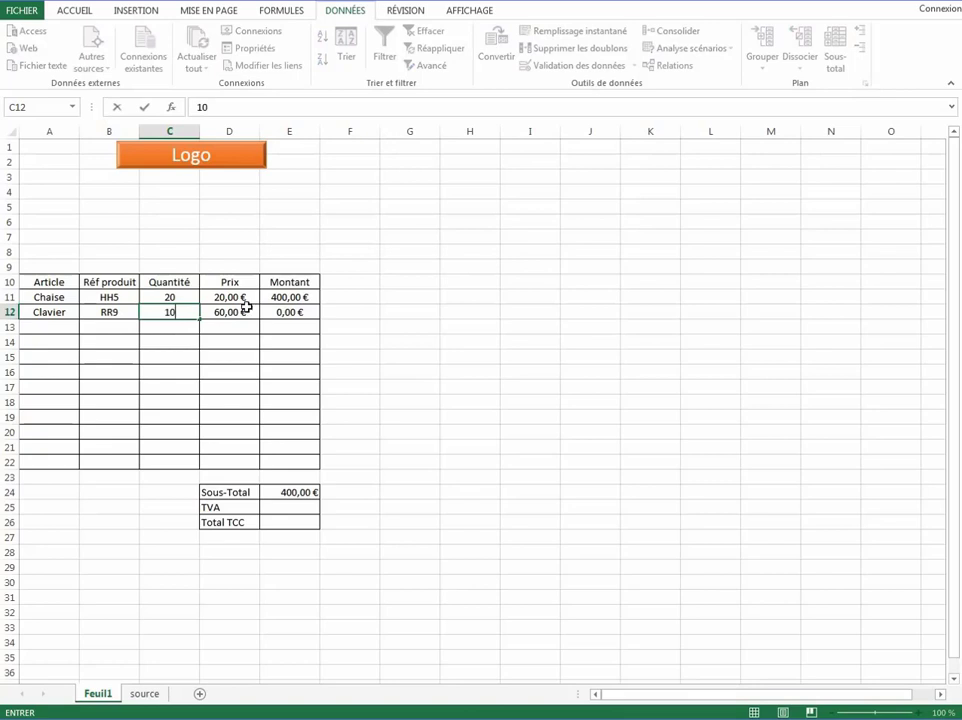
{"action": "left_click", "coordinate": [175, 345]}
{"action": "left_click", "coordinate": [283, 416]}
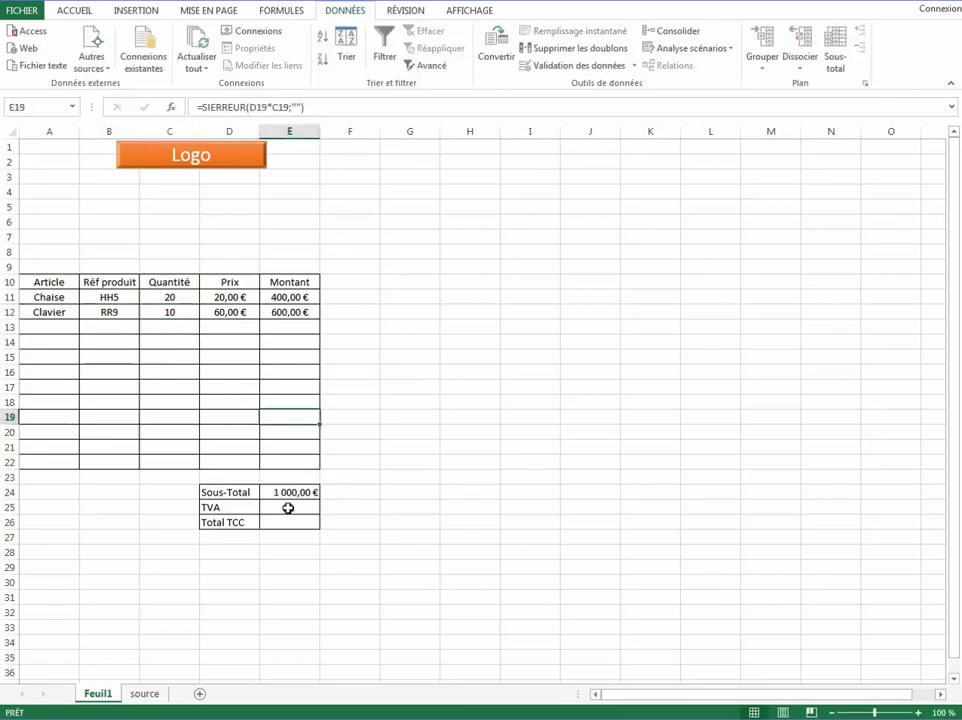
Enter the label TVA in B24 and the rate 20% in B25, beneath the invoice table
{"action": "left_click", "coordinate": [287, 508]}
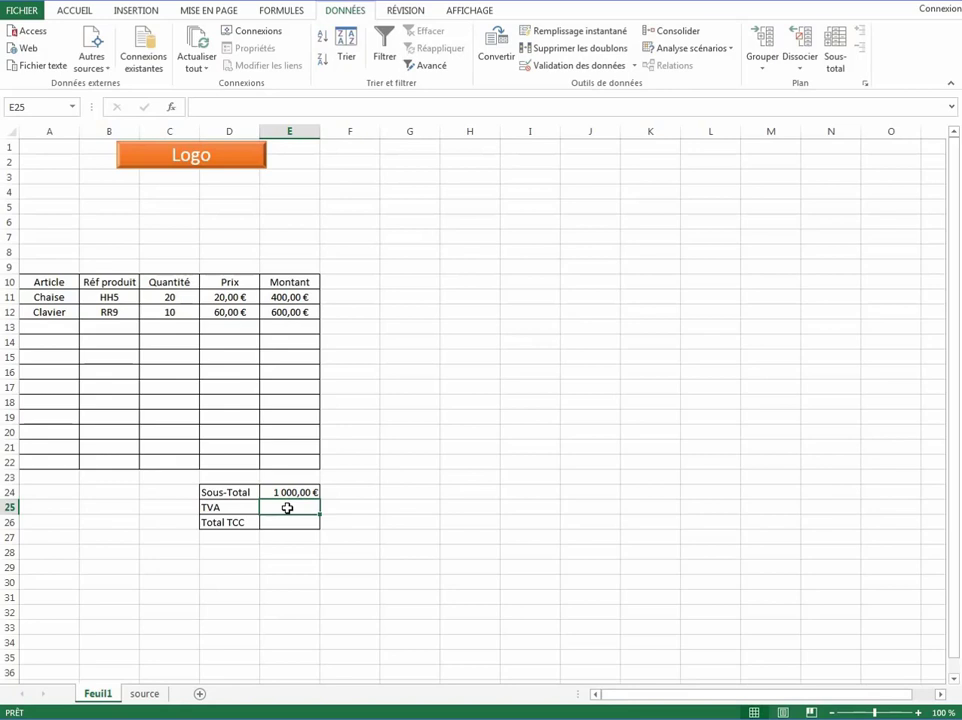
{"action": "left_click", "coordinate": [111, 494]}
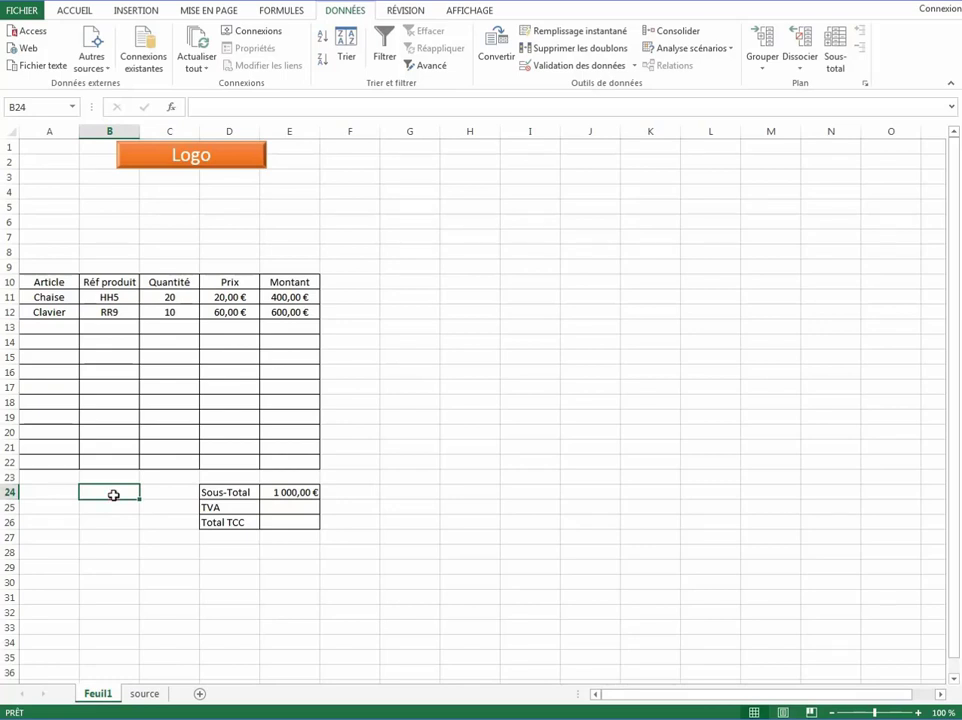
{"action": "type", "text": "20"}
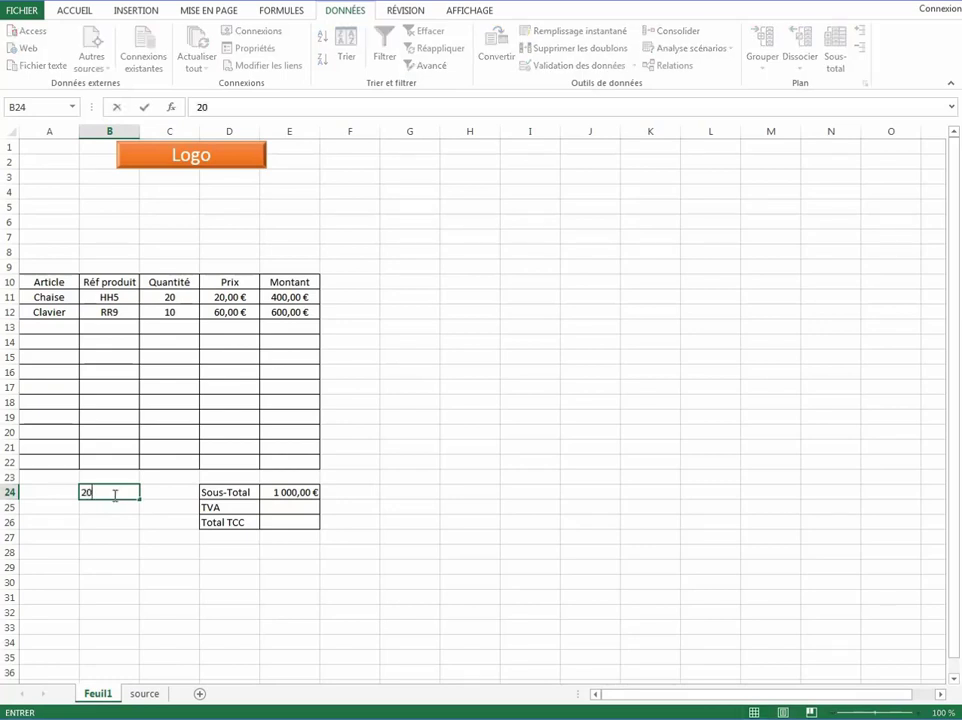
{"action": "key", "text": "BackSpace"}
{"action": "key", "text": "BackSpace"}
{"action": "type", "text": "TVA"}
{"action": "key", "text": "Return"}
{"action": "type", "text": "20"}
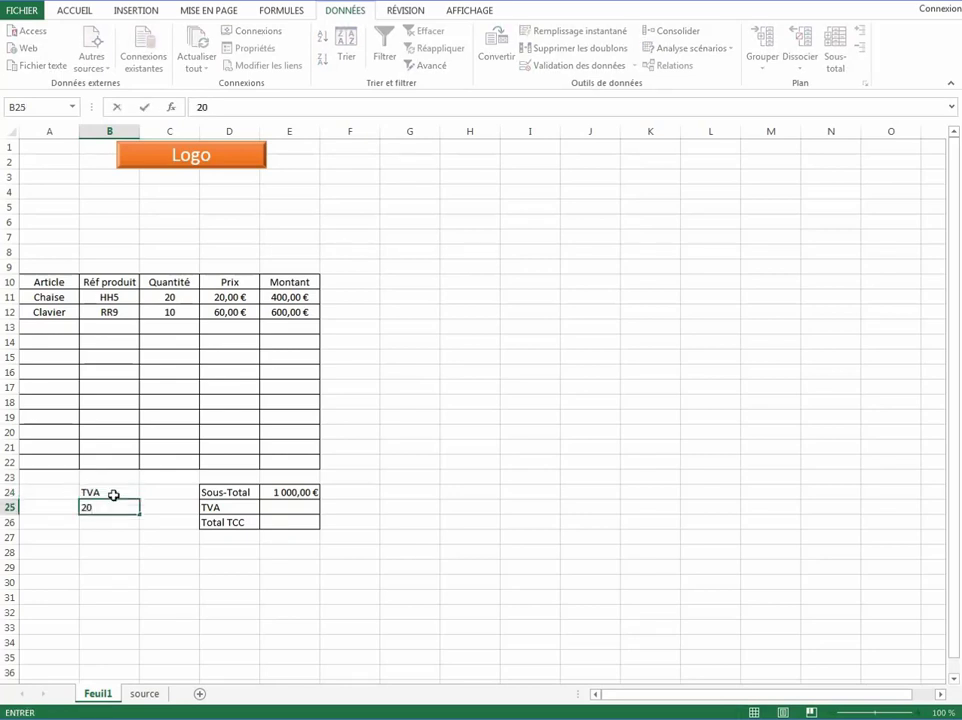
{"action": "type", "text": "%"}
{"action": "left_click", "coordinate": [129, 553]}
Centre the TVA label and its rate horizontally in cells B24:B25
{"action": "left_click_drag", "start_coordinate": [116, 487], "coordinate": [119, 509]}
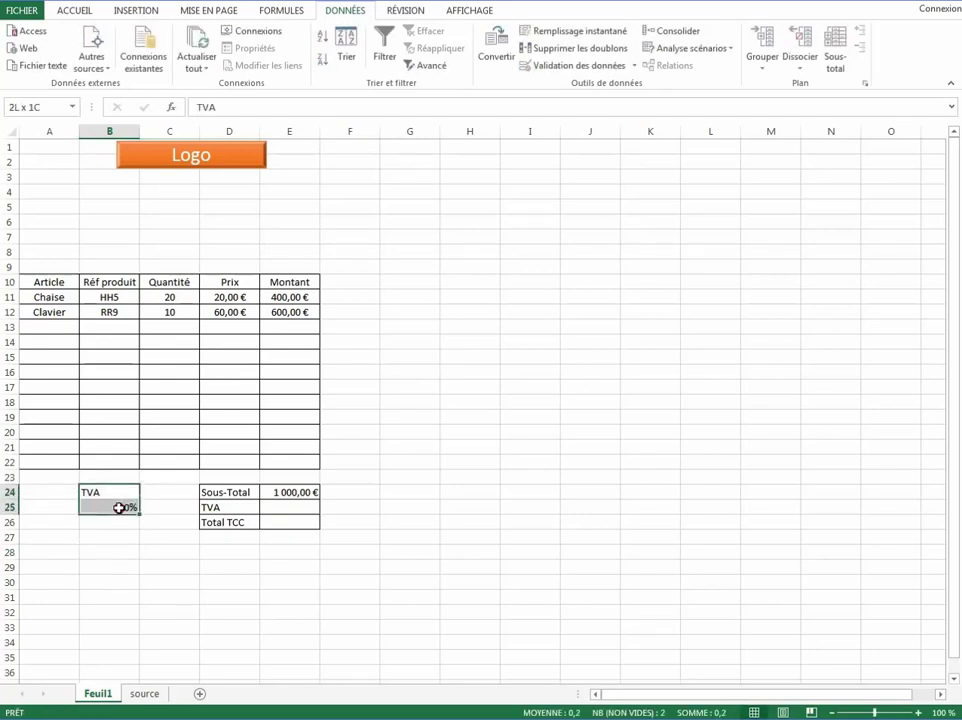
{"action": "left_click", "coordinate": [72, 12]}
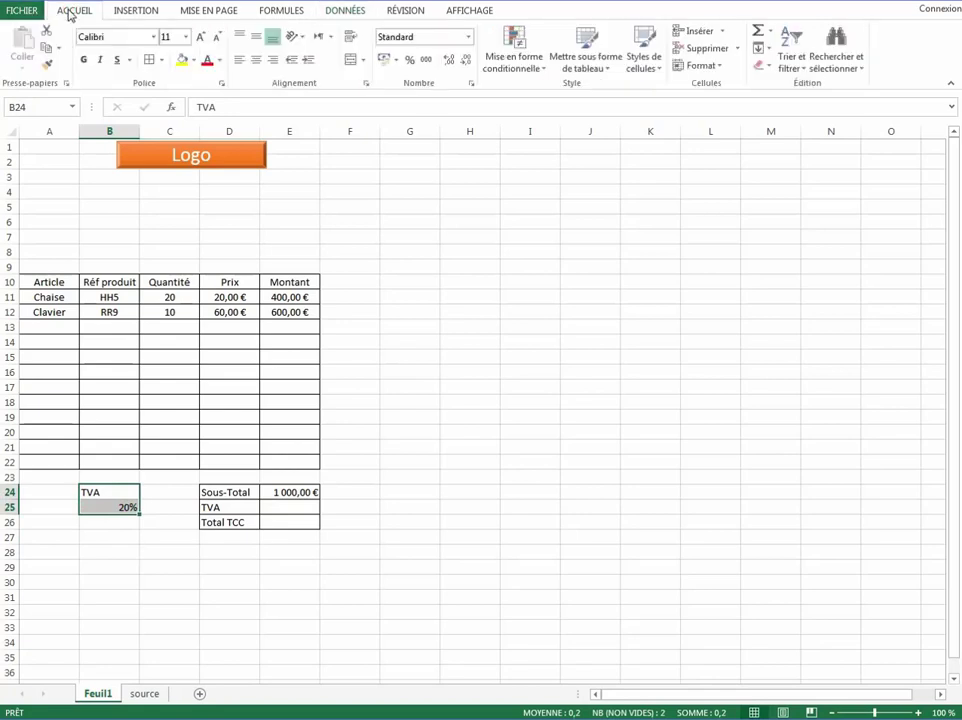
{"action": "left_click", "coordinate": [256, 60]}
{"action": "left_click", "coordinate": [143, 550]}
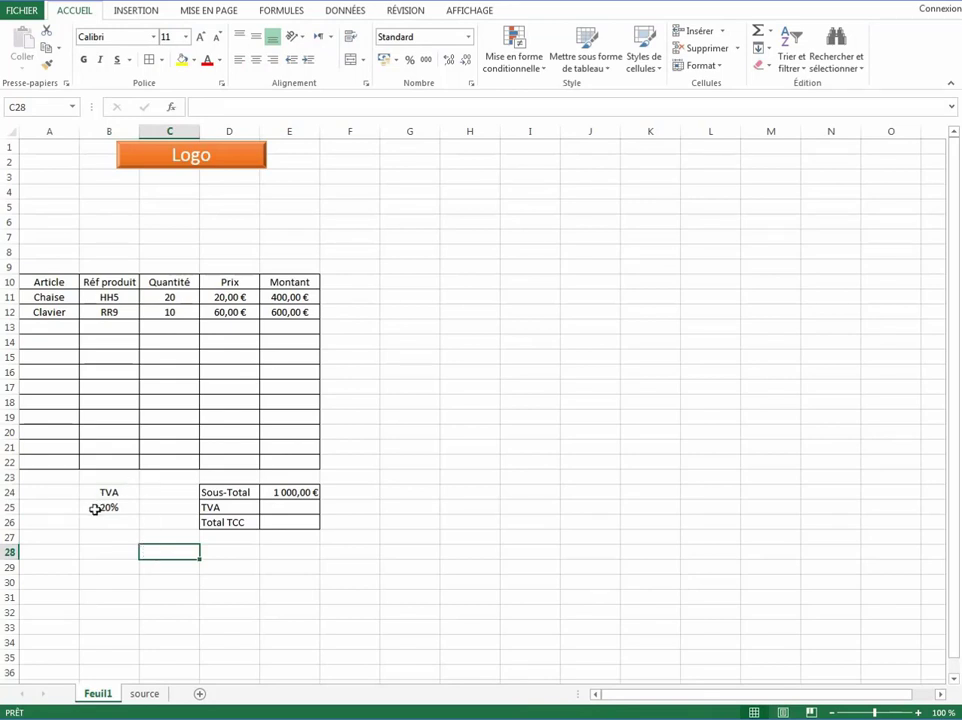
Calculate the TVA amount in E25 with the formula =B25*E24 and centre it horizontally in the cell
{"action": "left_click", "coordinate": [295, 509]}
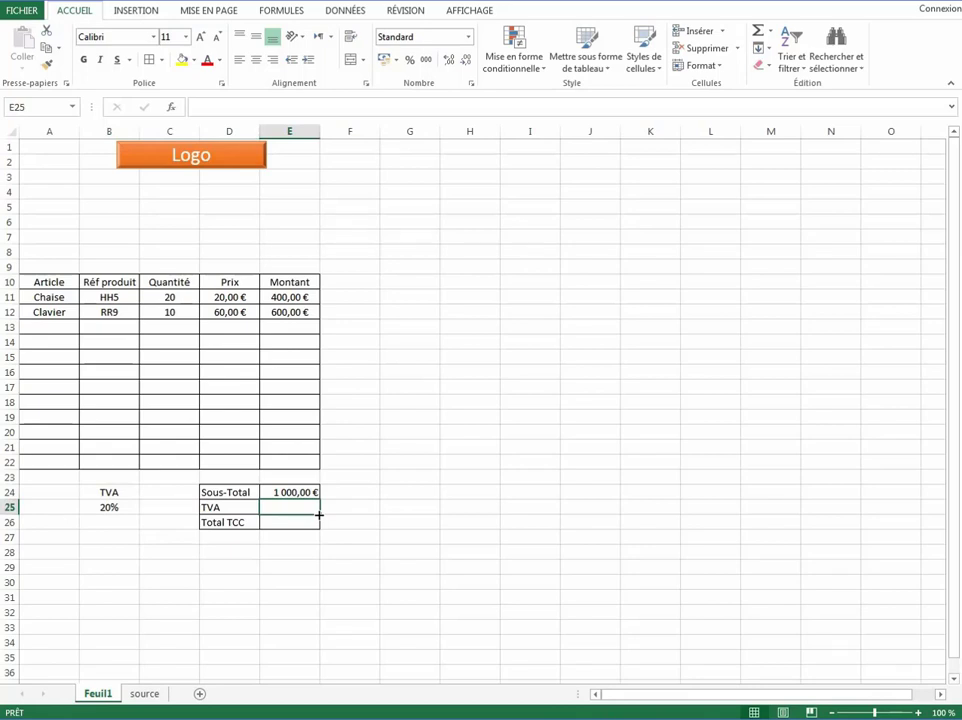
{"action": "type", "text": "="}
{"action": "key", "text": "BackSpace"}
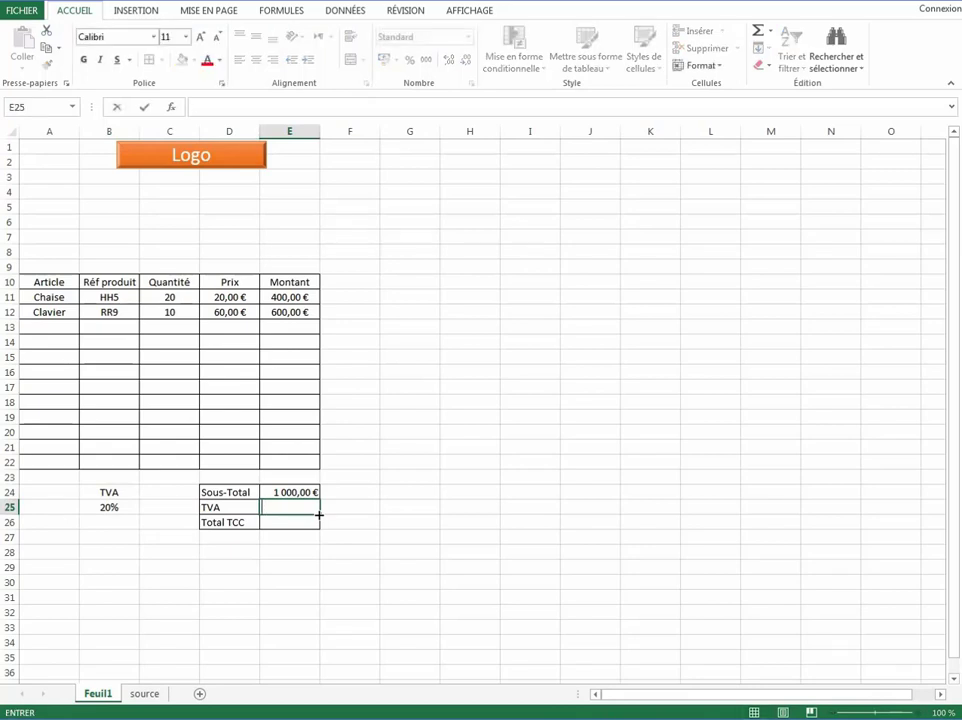
{"action": "type", "text": "="}
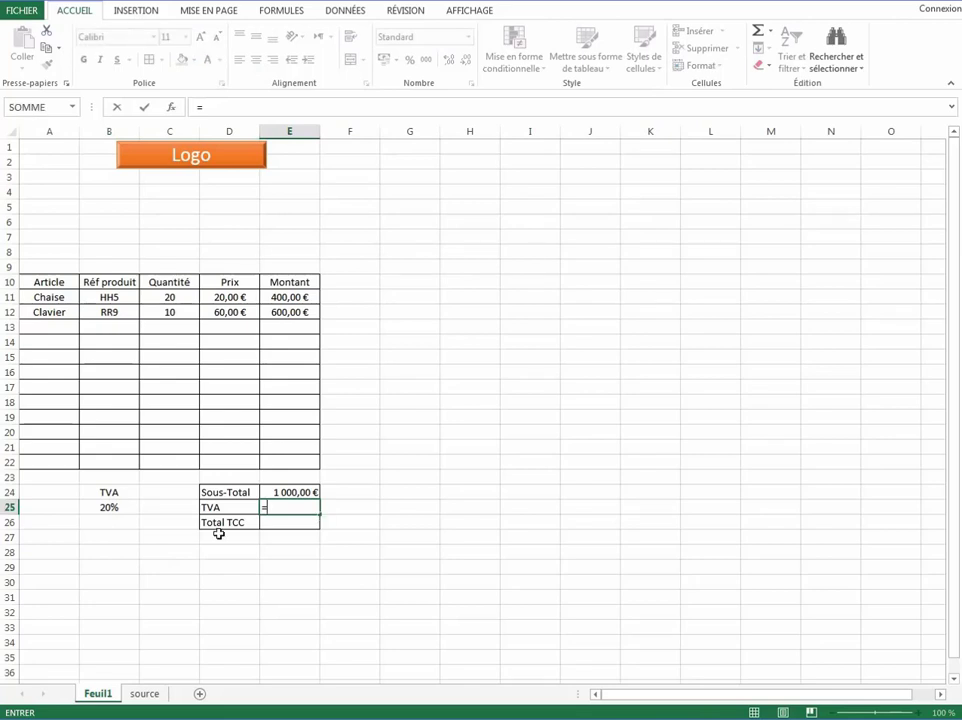
{"action": "left_click", "coordinate": [118, 508]}
{"action": "type", "text": "*"}
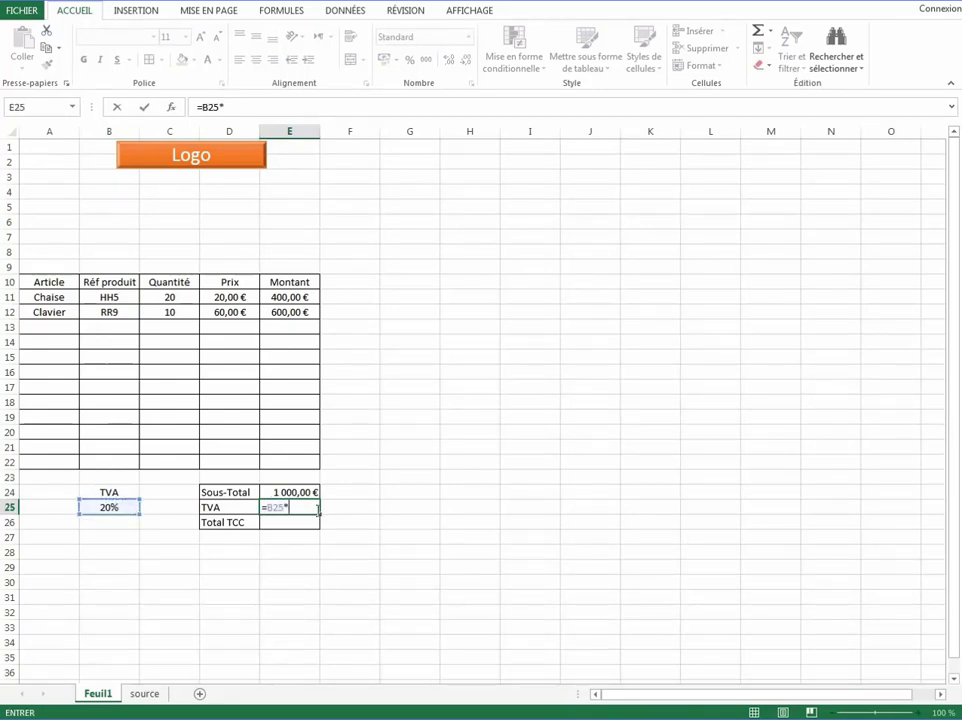
{"action": "left_click", "coordinate": [295, 491]}
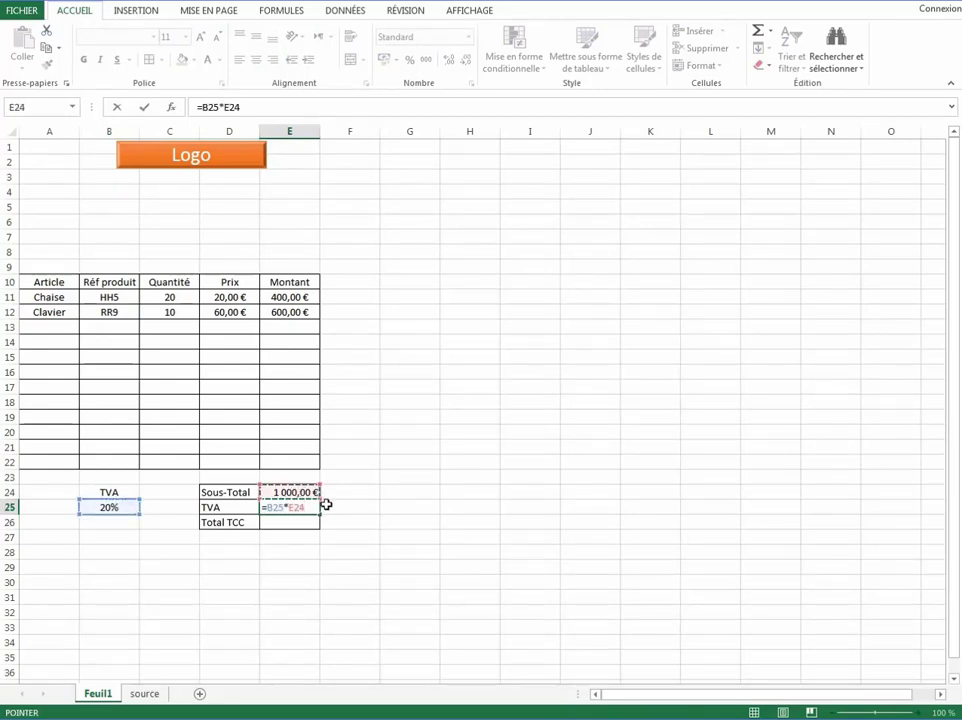
{"action": "key", "text": "Return"}
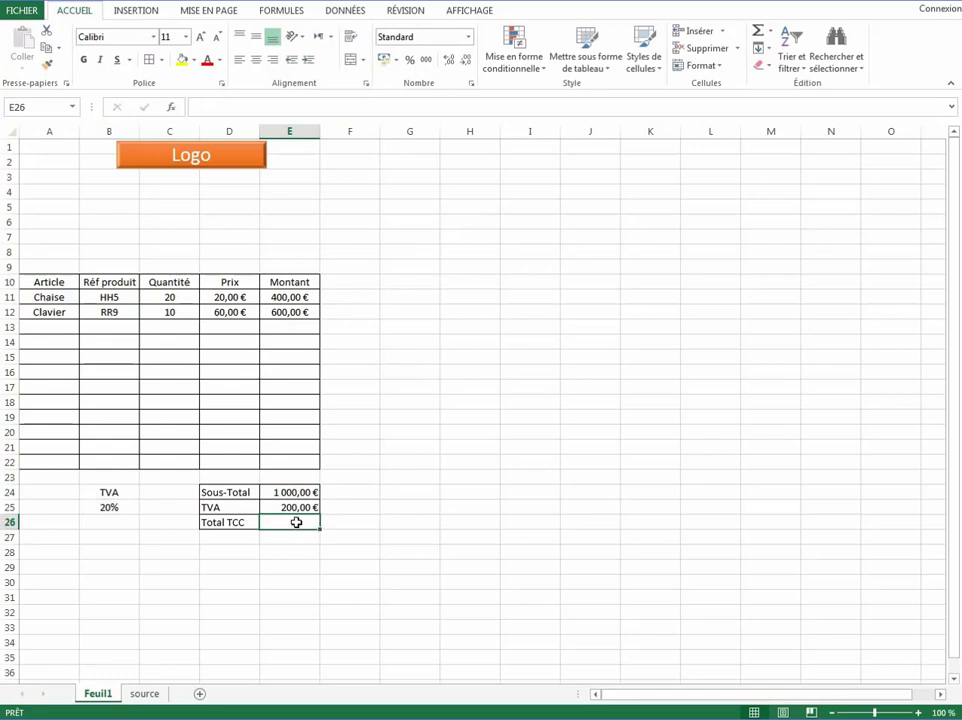
{"action": "left_click", "coordinate": [296, 507]}
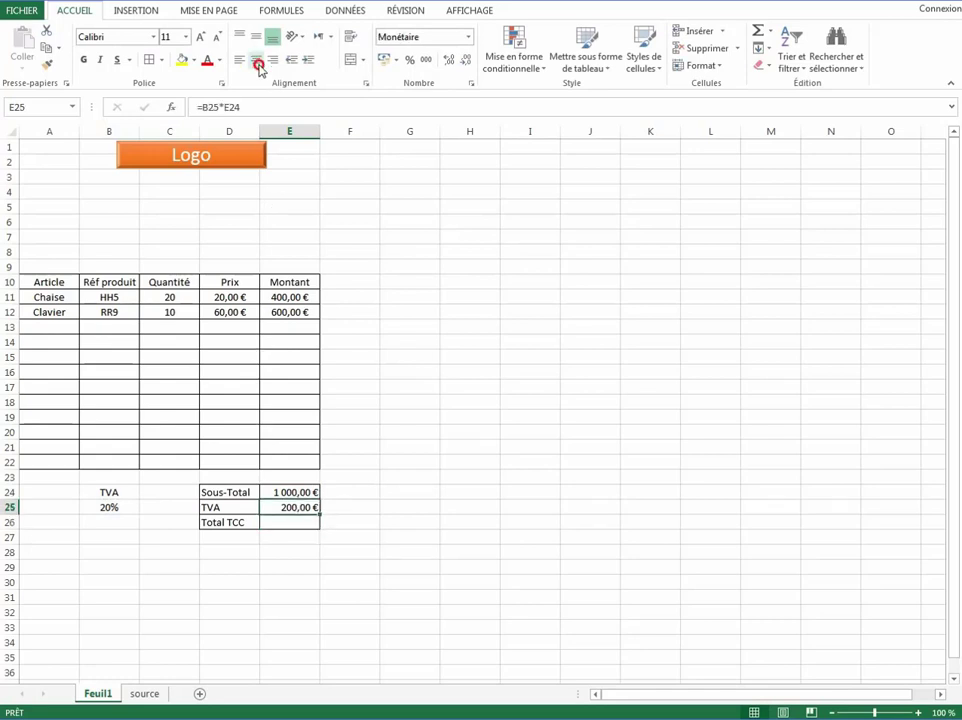
{"action": "left_click", "coordinate": [258, 63]}
Calculate the Total TCC in E26 with the formula =SOMME(E24:E25)
{"action": "left_click", "coordinate": [293, 524]}
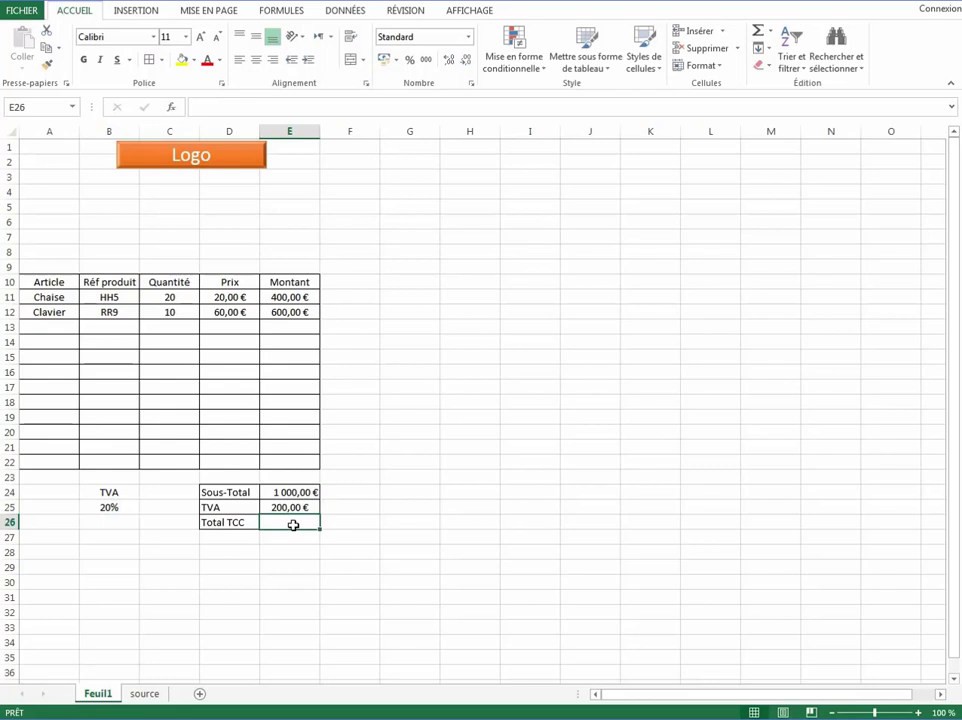
{"action": "type", "text": "="}
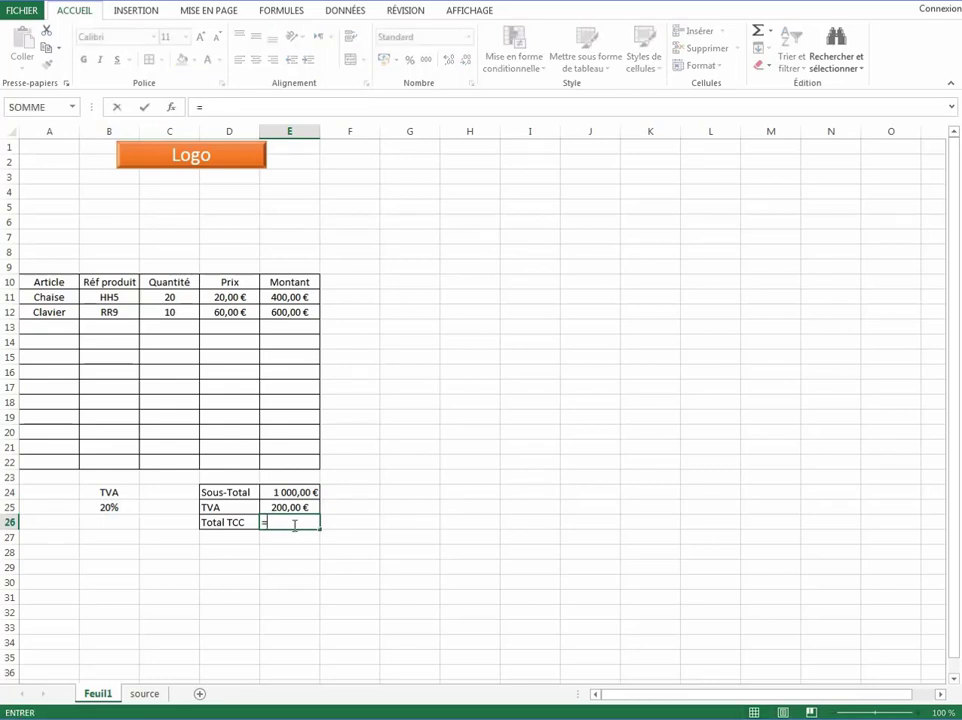
{"action": "type", "text": "some"}
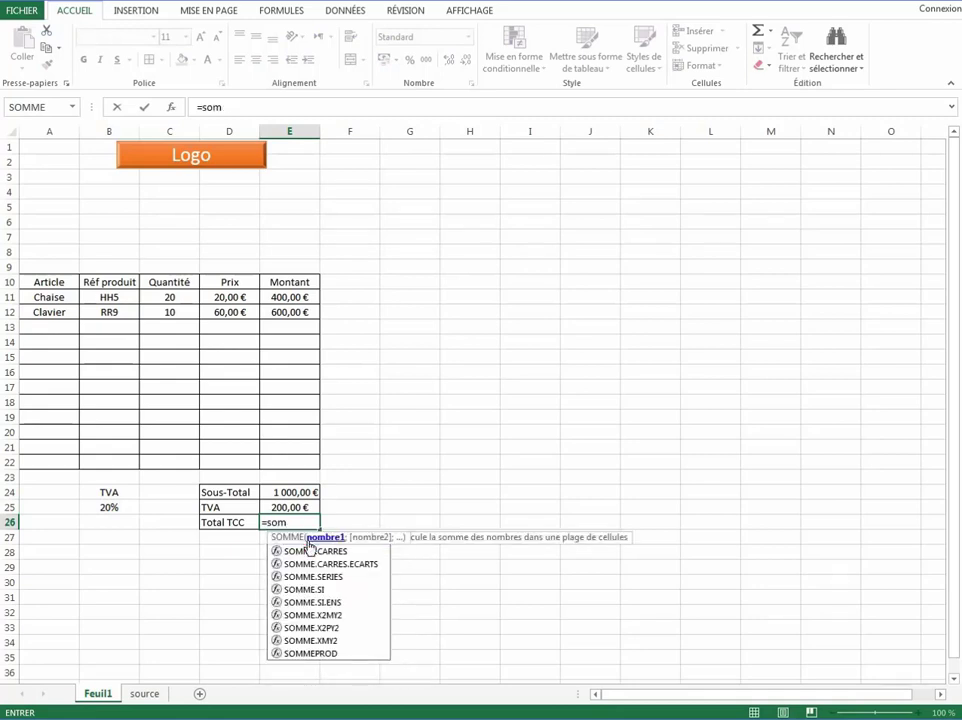
{"action": "double_click", "coordinate": [305, 540]}
{"action": "left_click_drag", "start_coordinate": [290, 492], "coordinate": [294, 507]}
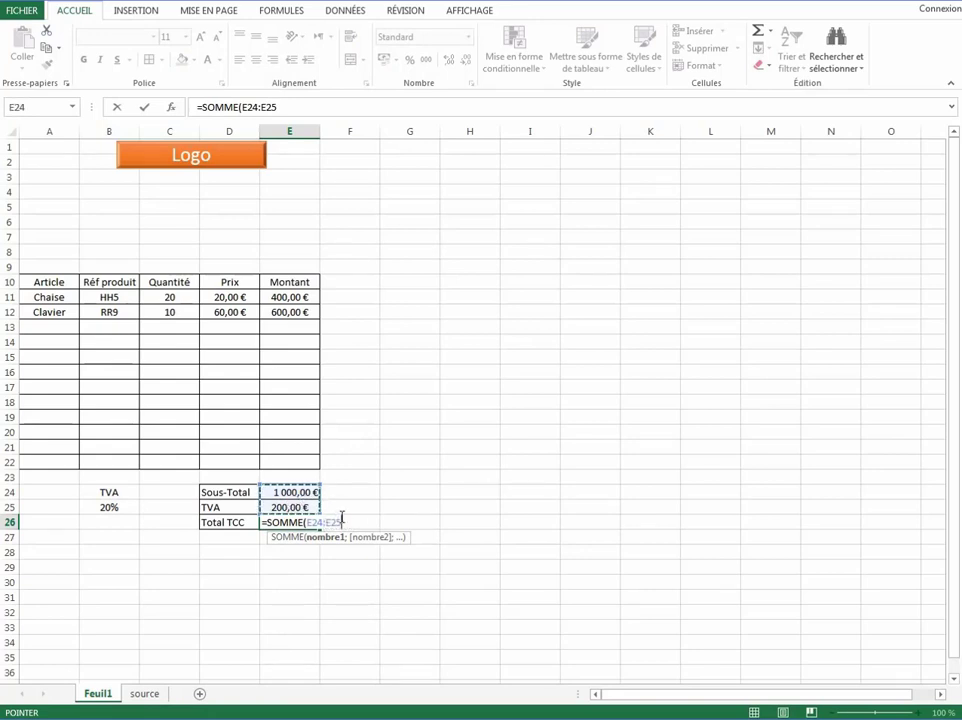
{"action": "type", "text": ")"}
{"action": "key", "text": "Return"}
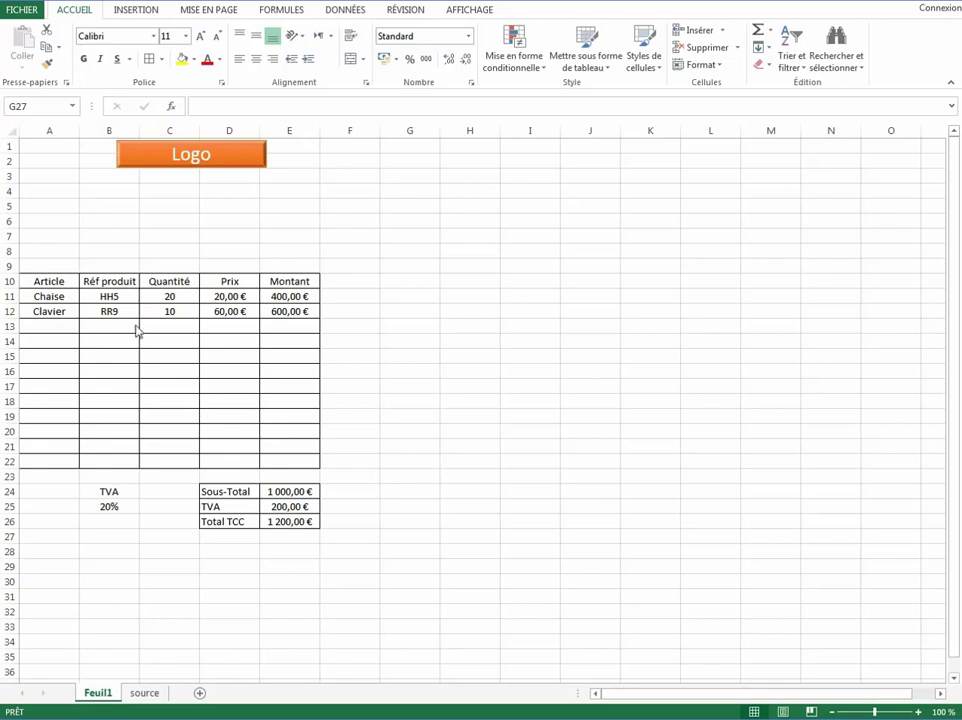
Enter the client block labels Facturer à, Nom du contact : and Nom de la societé in A5:A7, above the invoice table
{"action": "left_click", "coordinate": [59, 196]}
{"action": "left_click", "coordinate": [70, 204]}
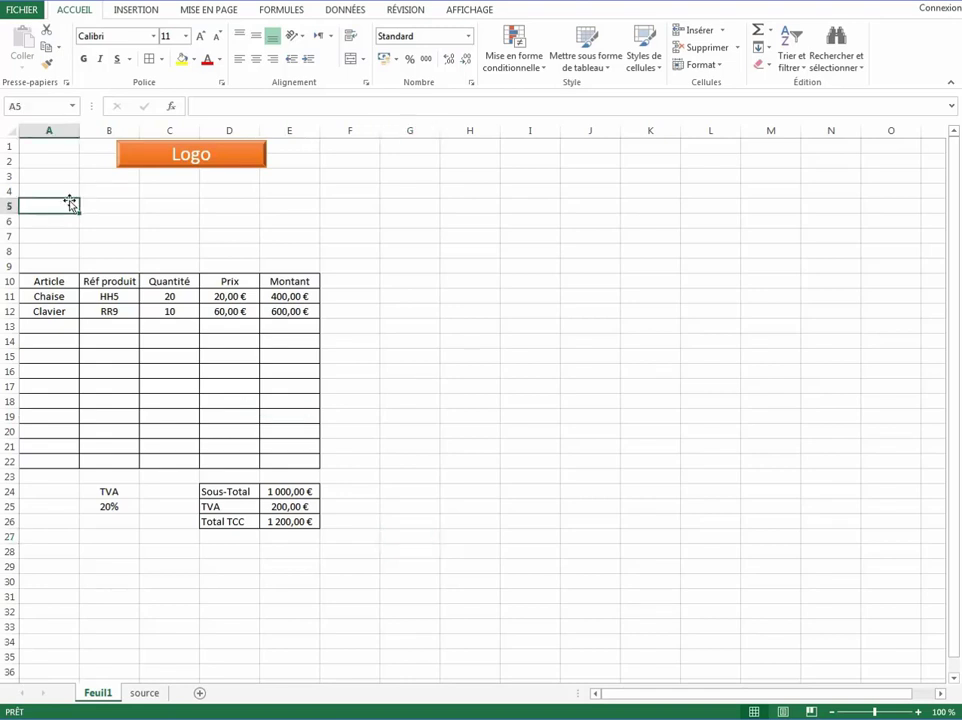
{"action": "type", "text": "Factu"}
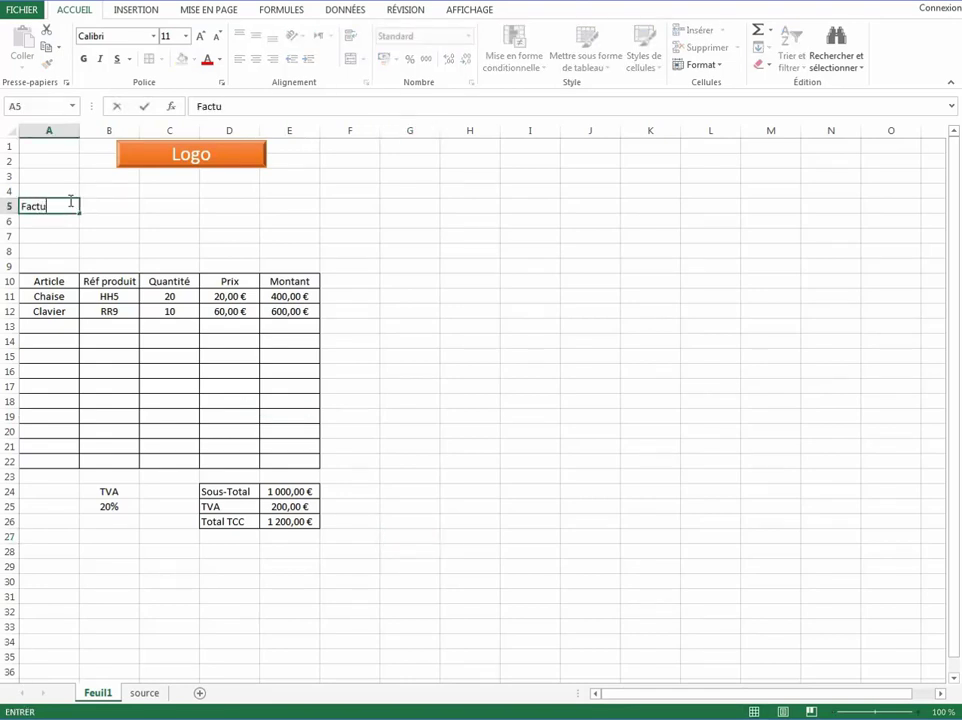
{"action": "type", "text": "à"}
{"action": "key", "text": "Return"}
{"action": "type", "text": "L"}
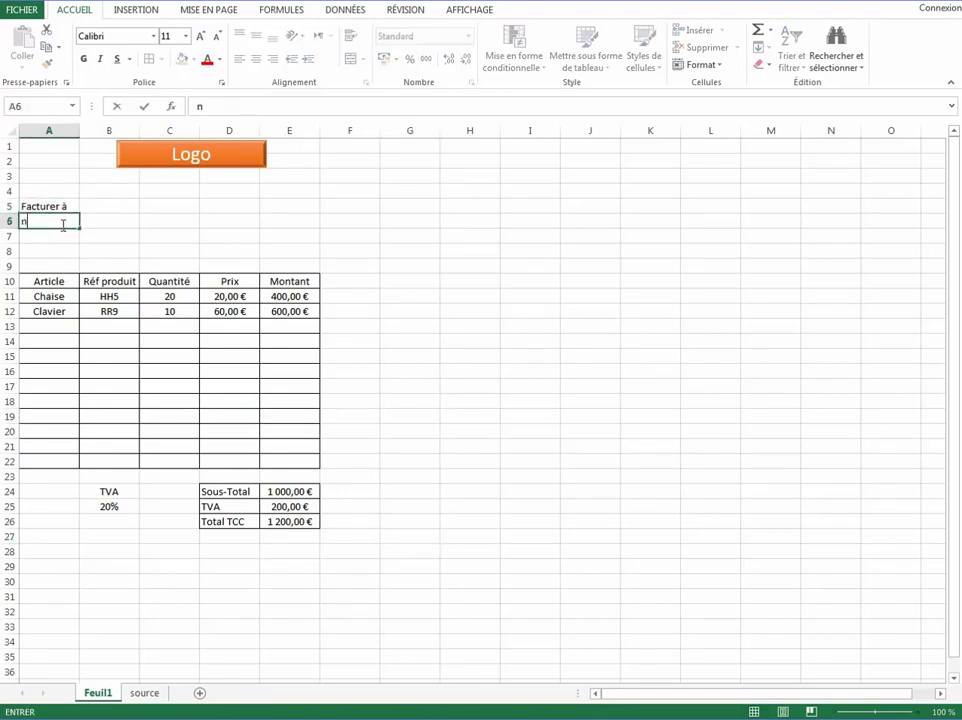
{"action": "type", "text": "om du con"}
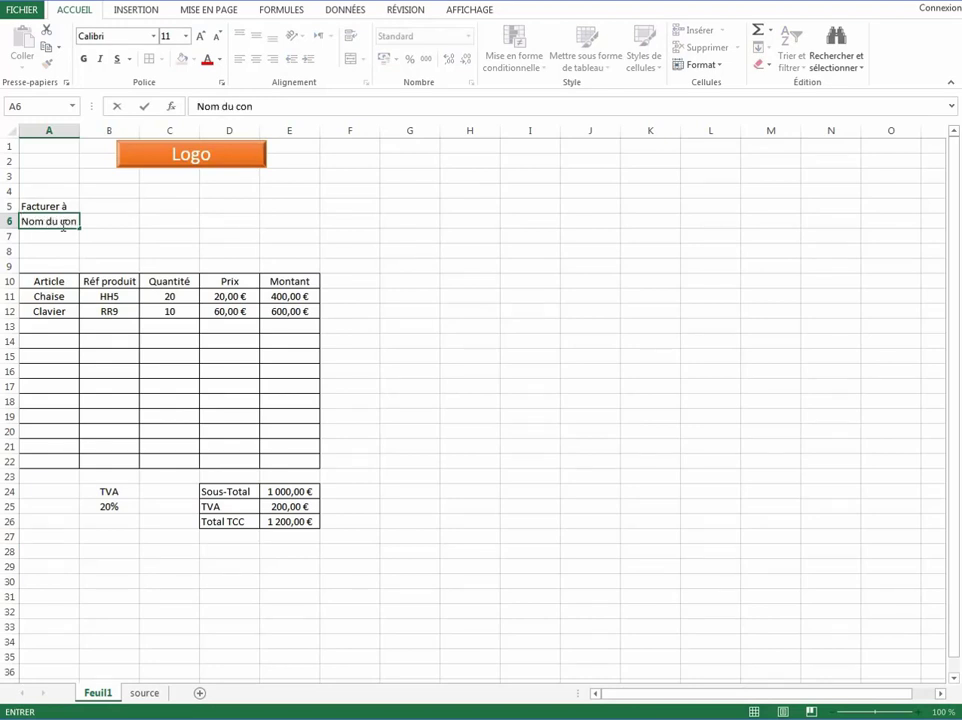
{"action": "type", "text": "tact :"}
{"action": "key", "text": "Return"}
{"action": "type", "text": "Nom de la societé"}
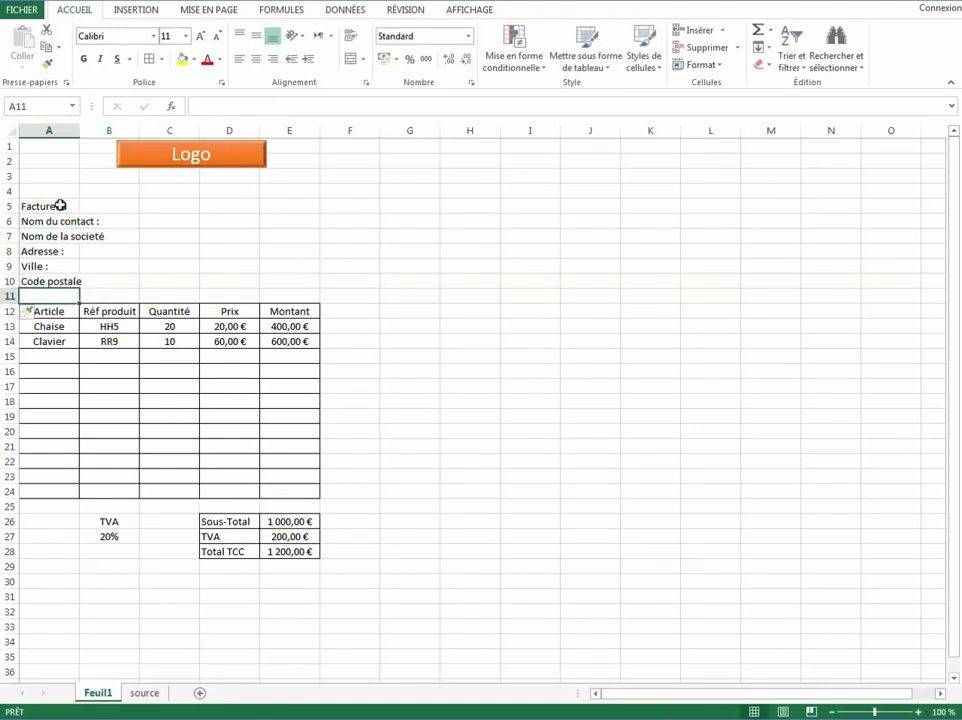
Make the Facturer à heading in A5 bold
{"action": "left_click", "coordinate": [60, 205]}
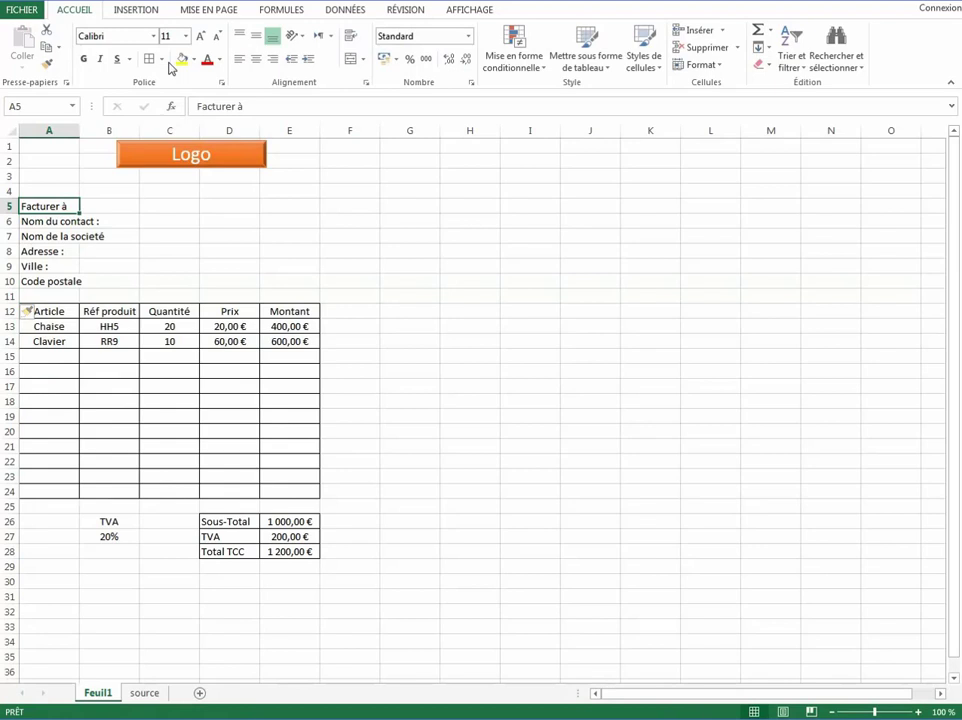
{"action": "left_click", "coordinate": [84, 58]}
{"action": "left_click", "coordinate": [131, 307]}
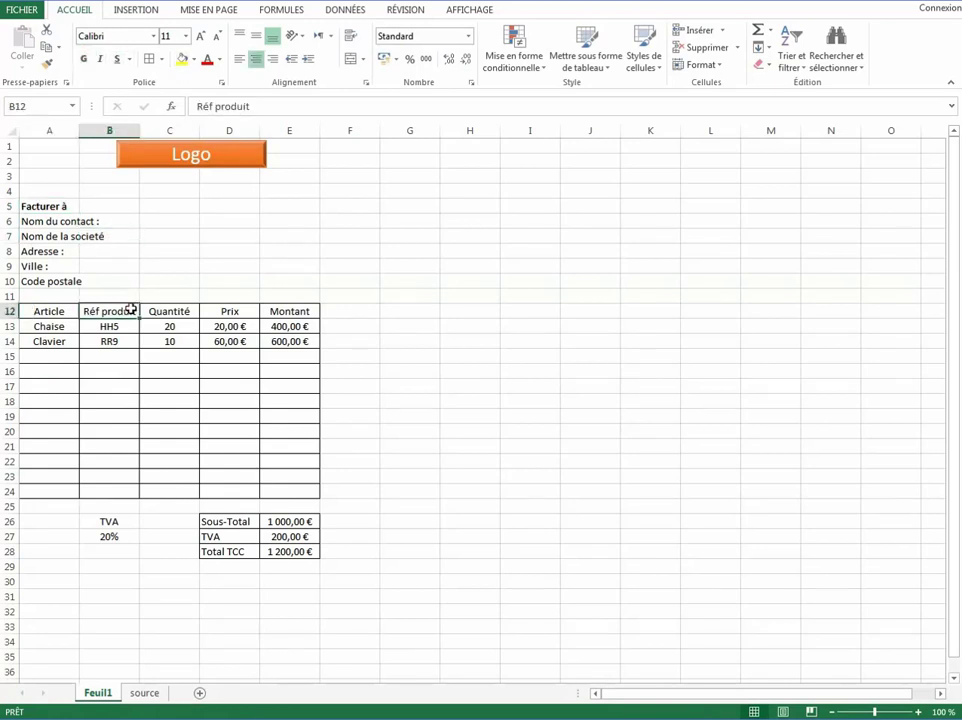
Insert the automatic current date in D5 with the formula =AUJOURDHUI()
{"action": "left_click", "coordinate": [257, 218]}
{"action": "left_click", "coordinate": [257, 208]}
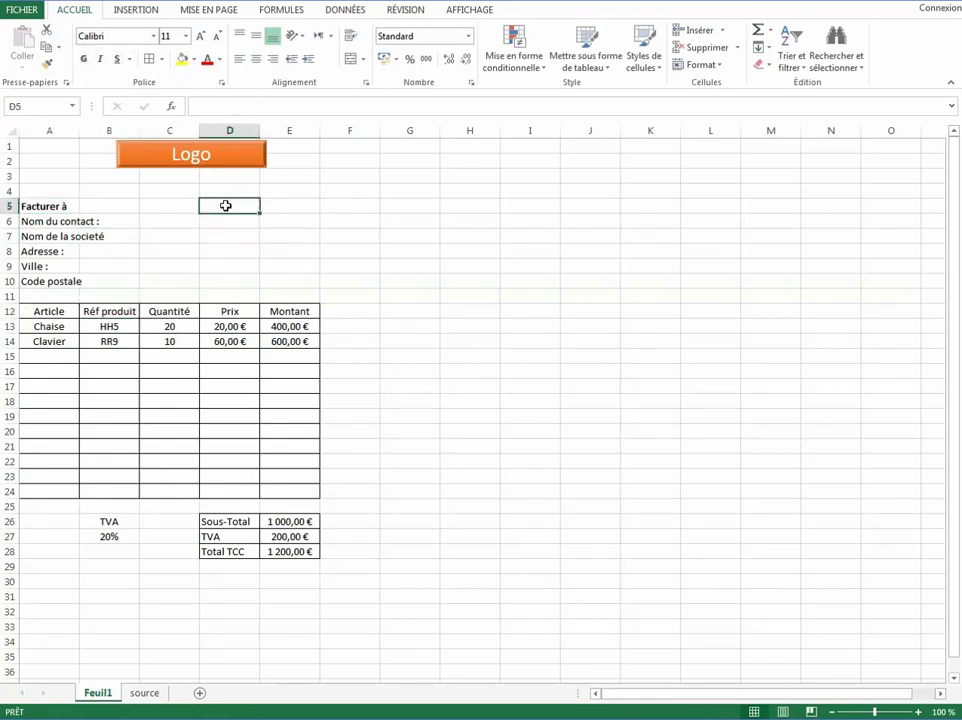
{"action": "type", "text": "=au"}
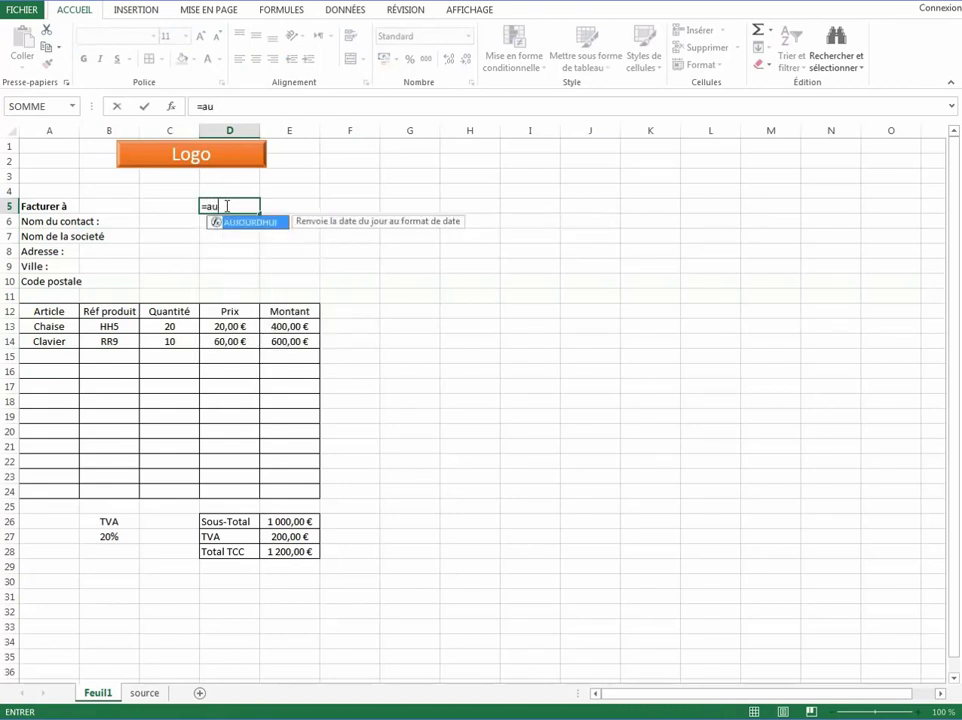
{"action": "double_click", "coordinate": [240, 222]}
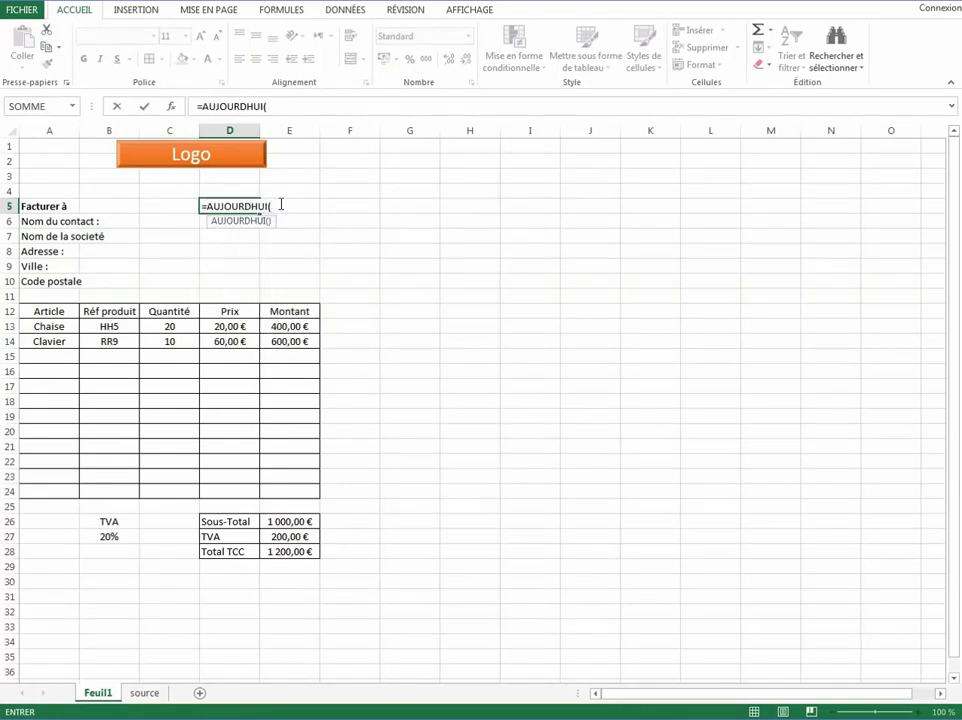
{"action": "type", "text": ")"}
{"action": "key", "text": "Return"}
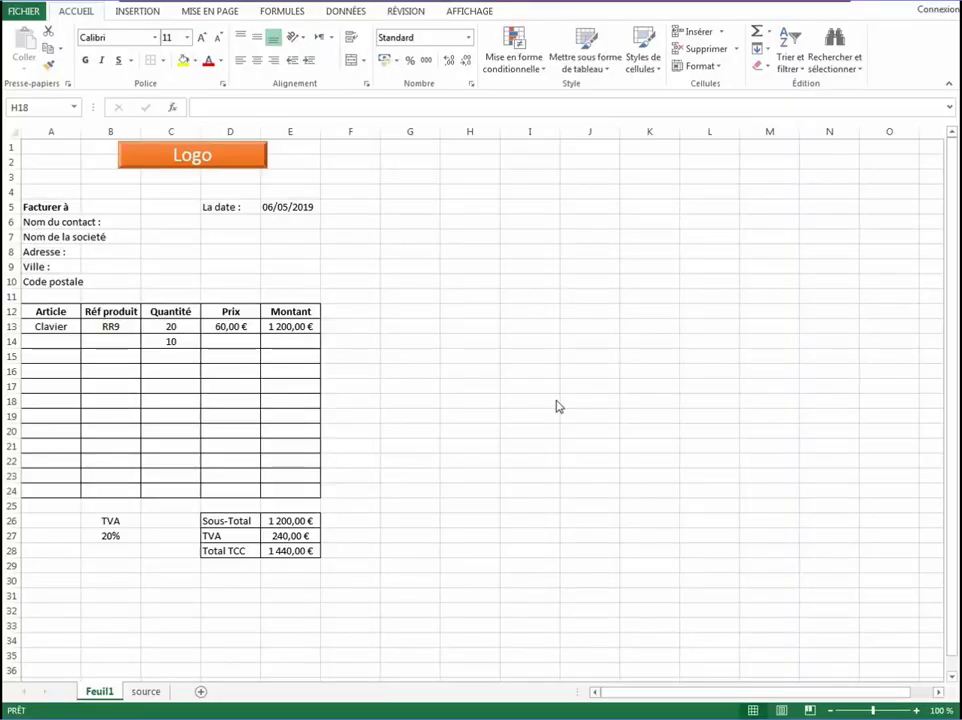
Enter the label Facture N : in D7 and the invoice number beside it in E7
{"action": "left_click", "coordinate": [229, 236]}
{"action": "type", "text": "F"}
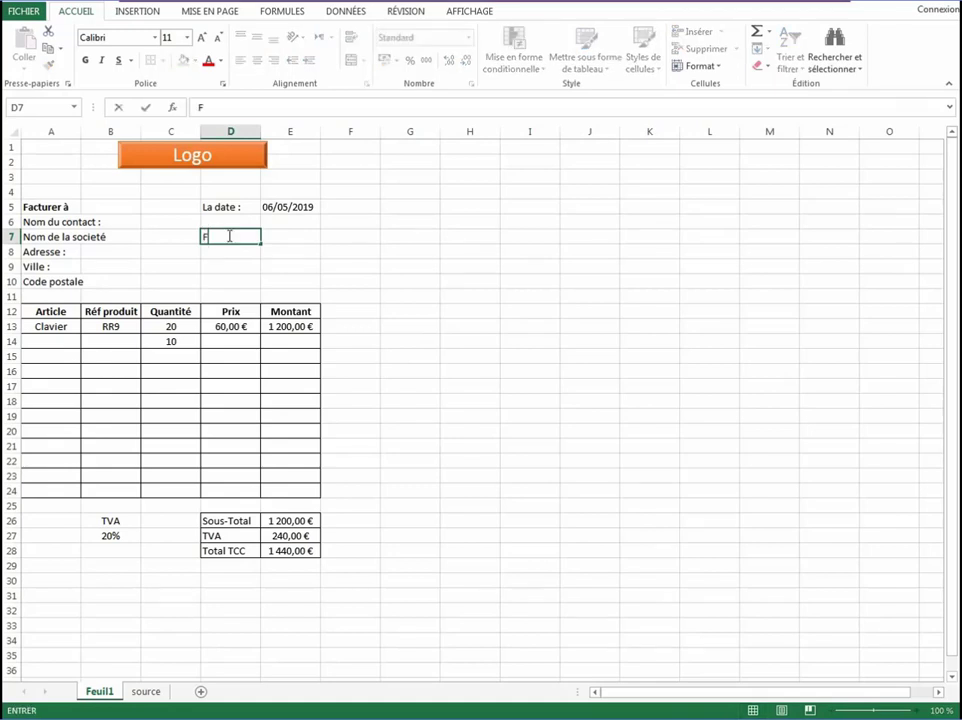
{"action": "type", "text": "acture N :"}
{"action": "key", "text": "Tab"}
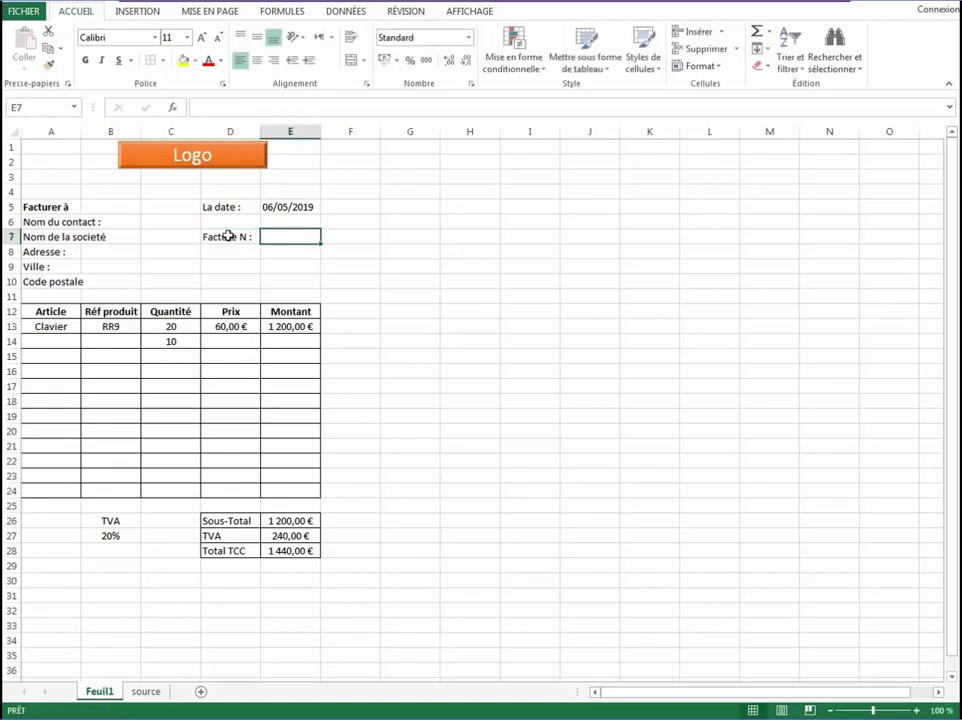
{"action": "type", "text": "250"}
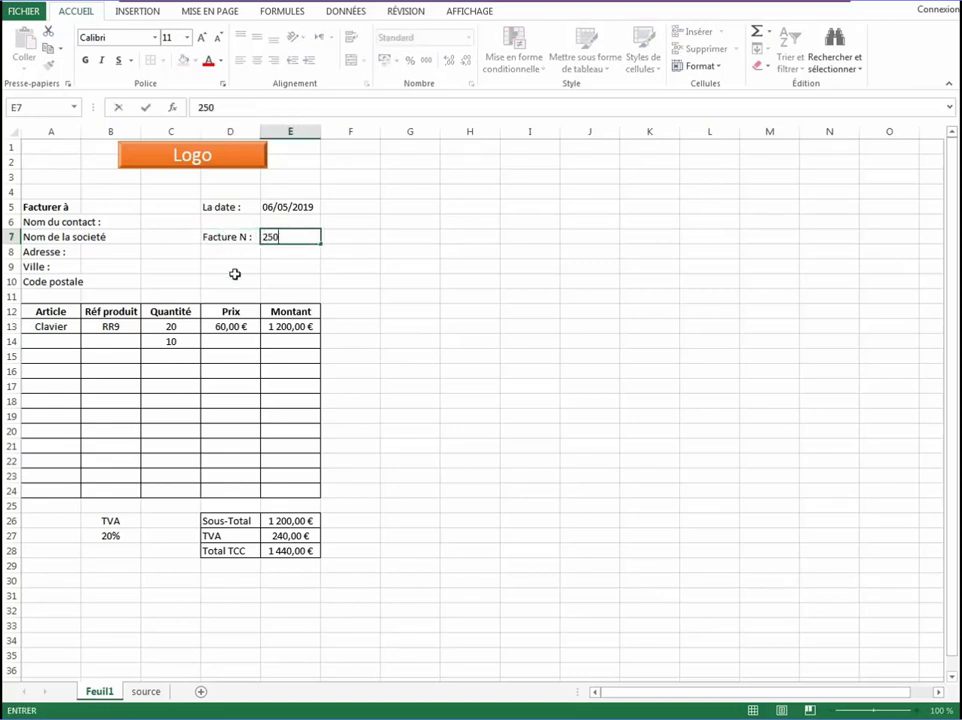
{"action": "left_click", "coordinate": [245, 385]}
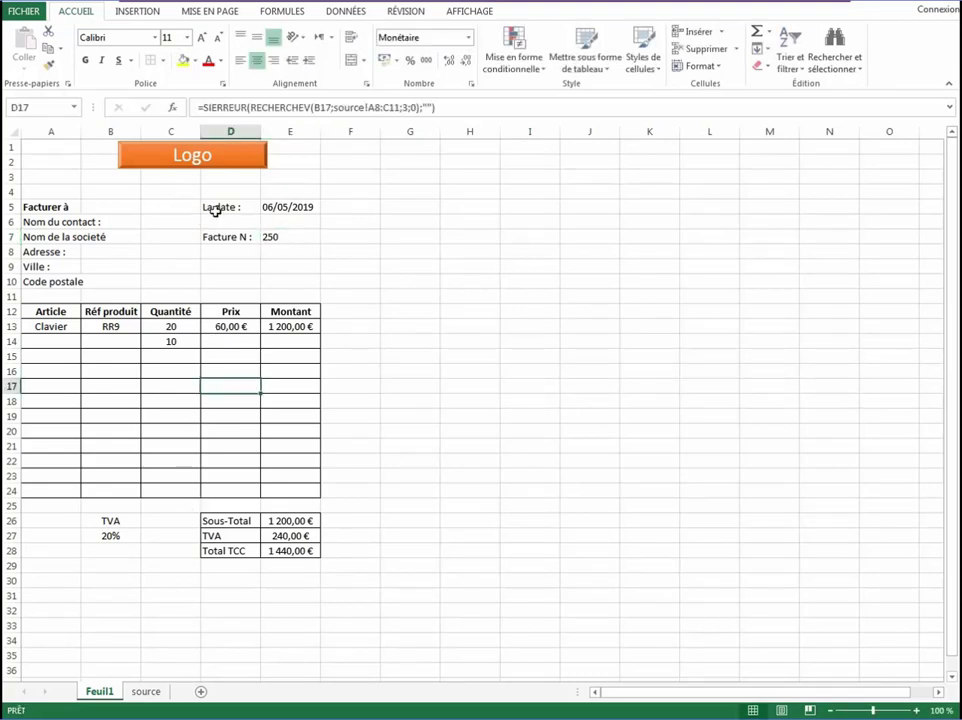
Make the labels in D5:D7 bold and centre the date and invoice number in E5:E8
{"action": "left_click_drag", "start_coordinate": [215, 211], "coordinate": [223, 238]}
{"action": "left_click", "coordinate": [85, 60]}
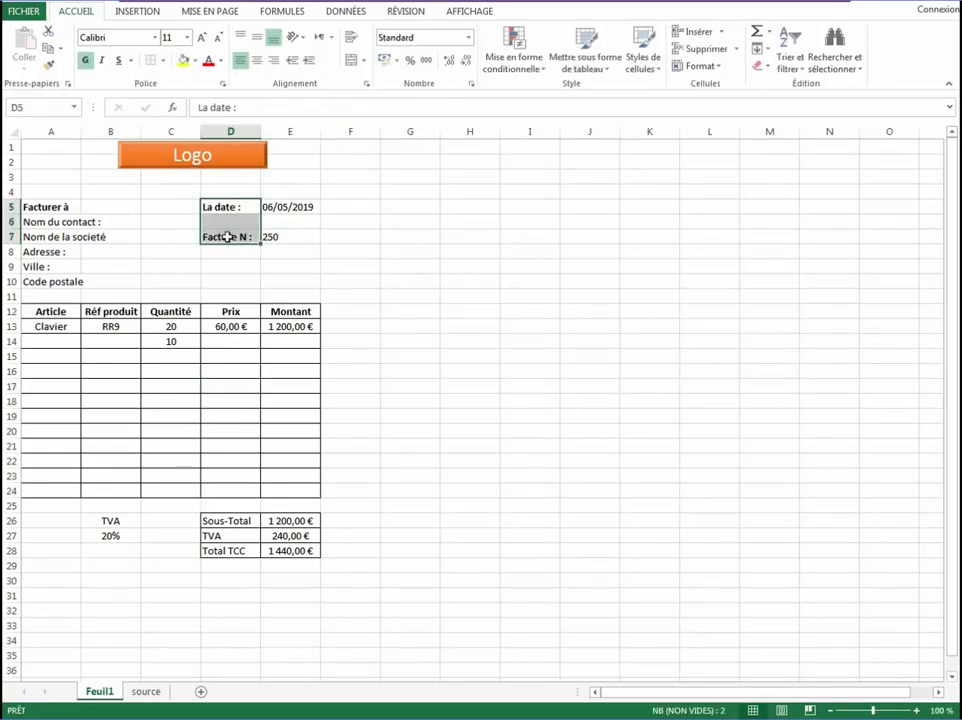
{"action": "left_click_drag", "start_coordinate": [288, 206], "coordinate": [290, 252]}
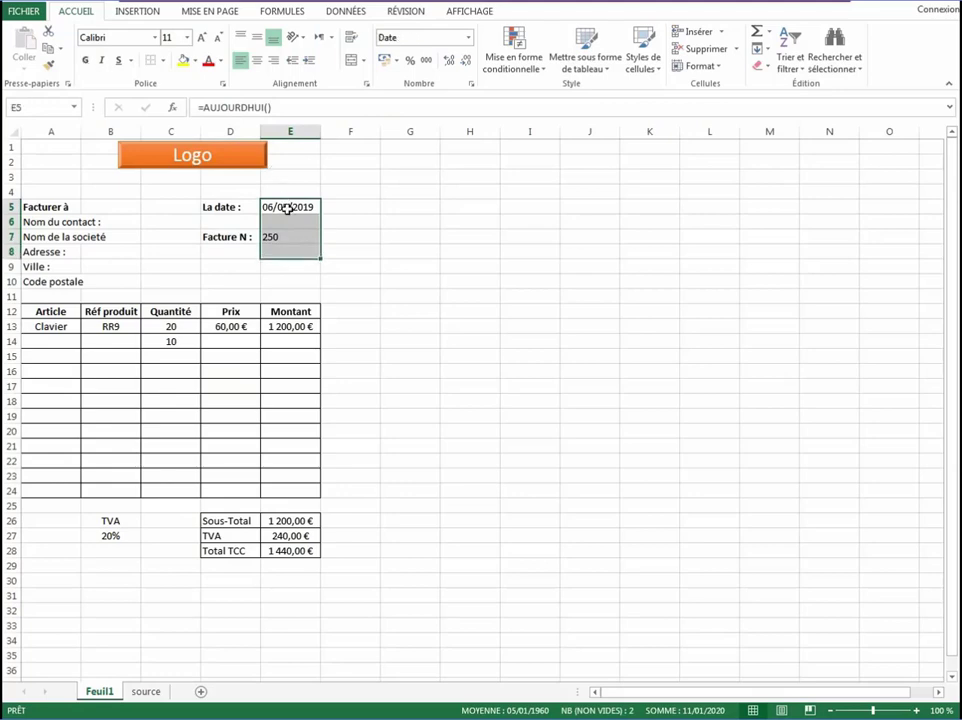
{"action": "left_click", "coordinate": [257, 60]}
{"action": "left_click", "coordinate": [290, 237]}
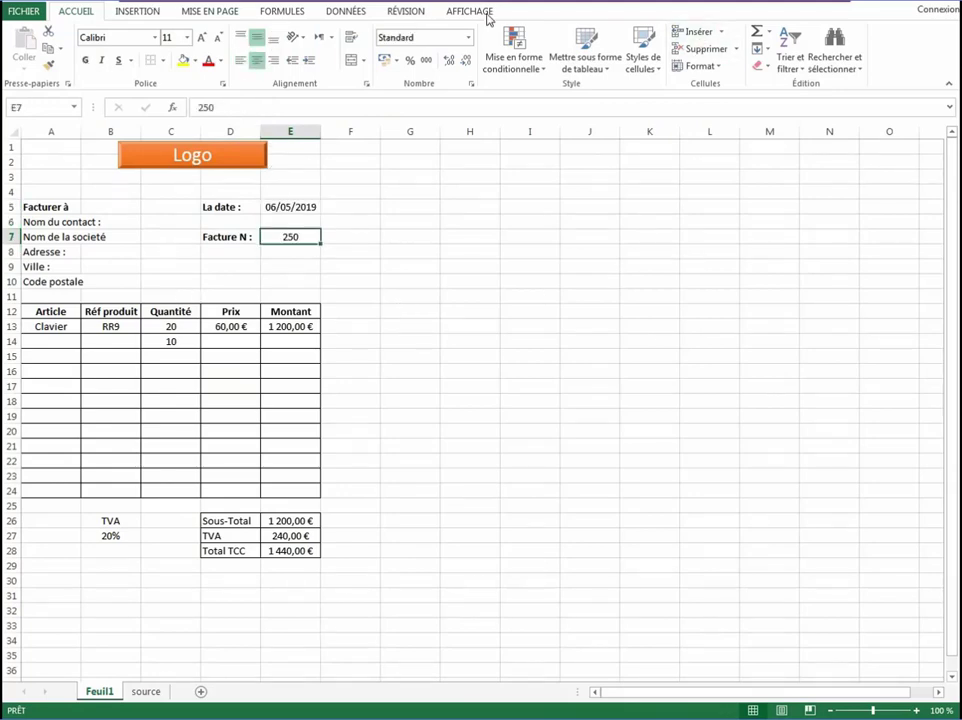
Display the invoice sheet in Mise en page view to check how it fits the printed page
{"action": "left_click", "coordinate": [469, 12]}
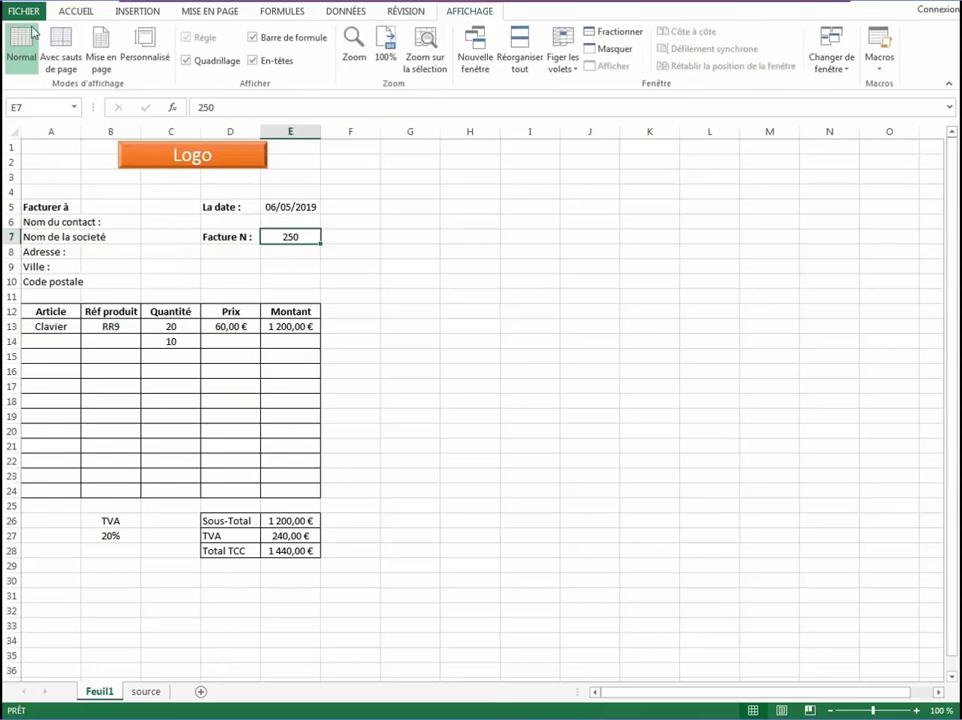
{"action": "left_click", "coordinate": [106, 45]}
{"action": "scroll", "coordinate": [339, 258], "scroll_direction": "down", "scroll_amount": 2}
{"action": "scroll", "coordinate": [344, 256], "scroll_direction": "up", "scroll_amount": 2}
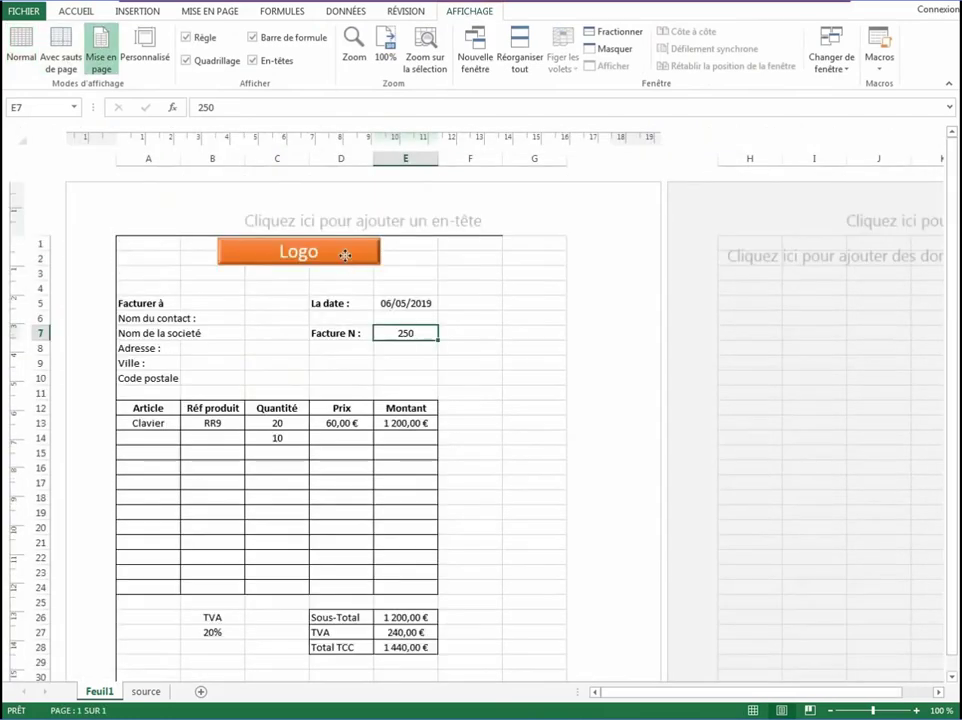
Enlarge the Logo shape above the client details, extending it to the edge of column E and down into row 3
{"action": "left_click", "coordinate": [344, 256]}
{"action": "left_click_drag", "start_coordinate": [379, 258], "coordinate": [398, 266]}
{"action": "left_click", "coordinate": [445, 318]}
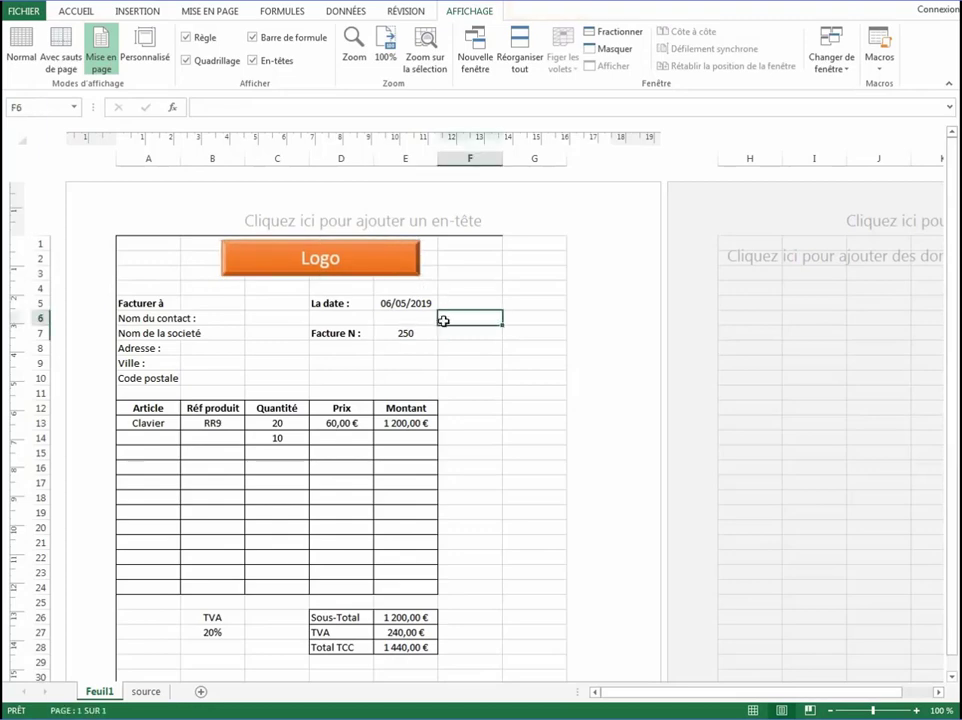
Move the invoice table and totals block A12:E28 one column over so it starts in B12
{"action": "scroll", "coordinate": [429, 365], "scroll_direction": "down", "scroll_amount": 2}
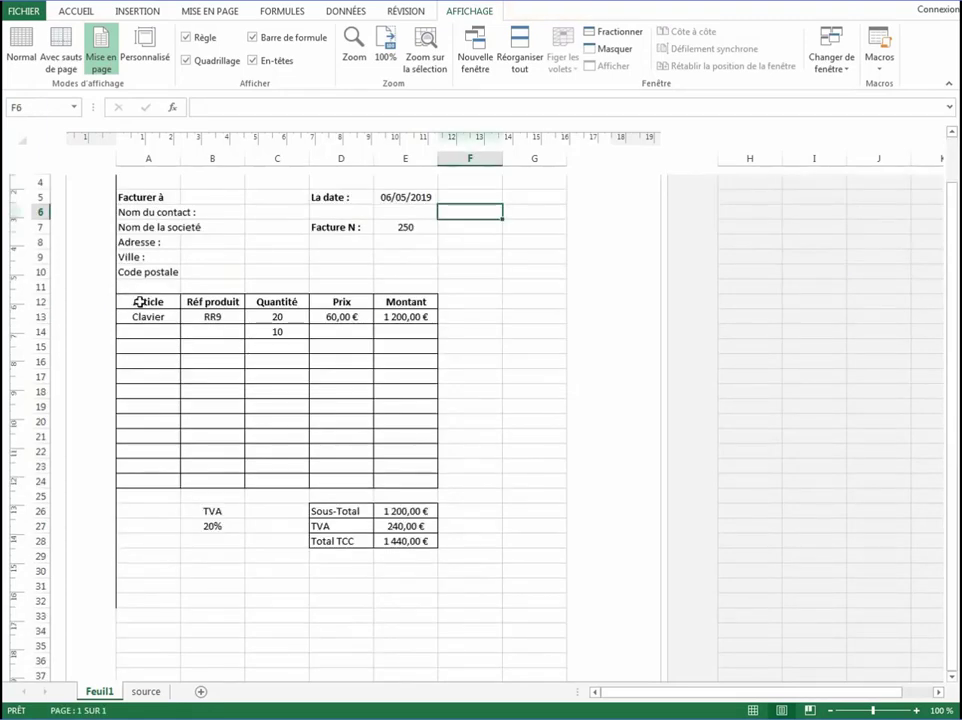
{"action": "left_click_drag", "start_coordinate": [140, 302], "coordinate": [414, 543]}
{"action": "key", "text": "ctrl+q"}
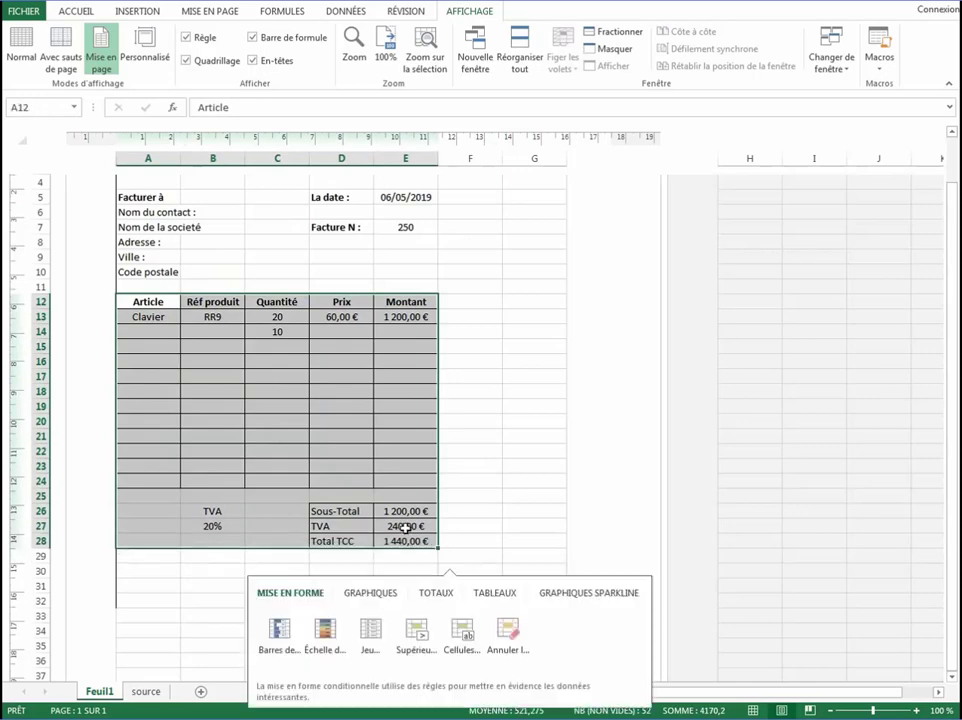
{"action": "left_click", "coordinate": [208, 303]}
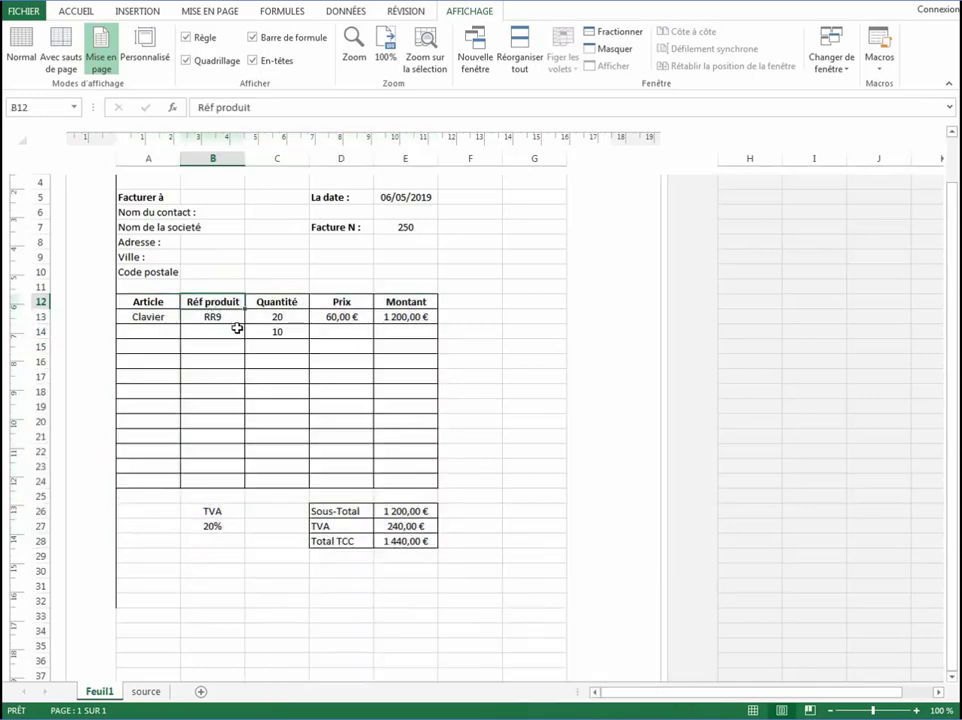
{"action": "mouse_move", "coordinate": [116, 297]}
{"action": "left_mouse_down"}
{"action": "mouse_move", "coordinate": [305, 398]}
{"action": "mouse_move", "coordinate": [419, 511]}
{"action": "mouse_move", "coordinate": [425, 540]}
{"action": "left_mouse_up"}
{"action": "key", "text": "ctrl+c"}
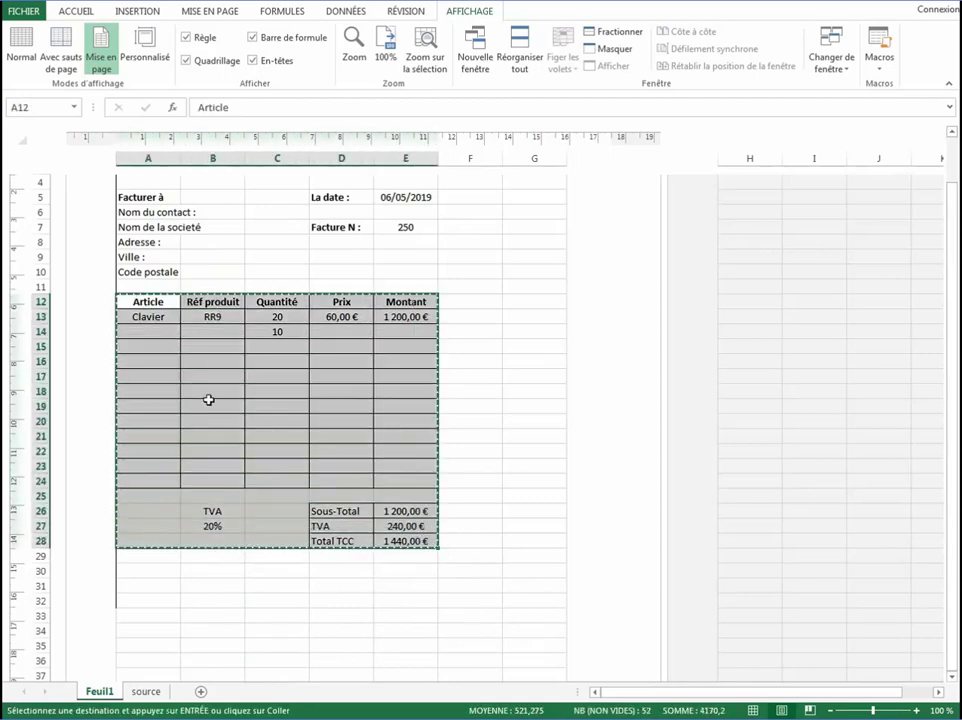
{"action": "left_click", "coordinate": [197, 305]}
{"action": "key", "text": "ctrl+v"}
{"action": "left_click", "coordinate": [318, 345]}
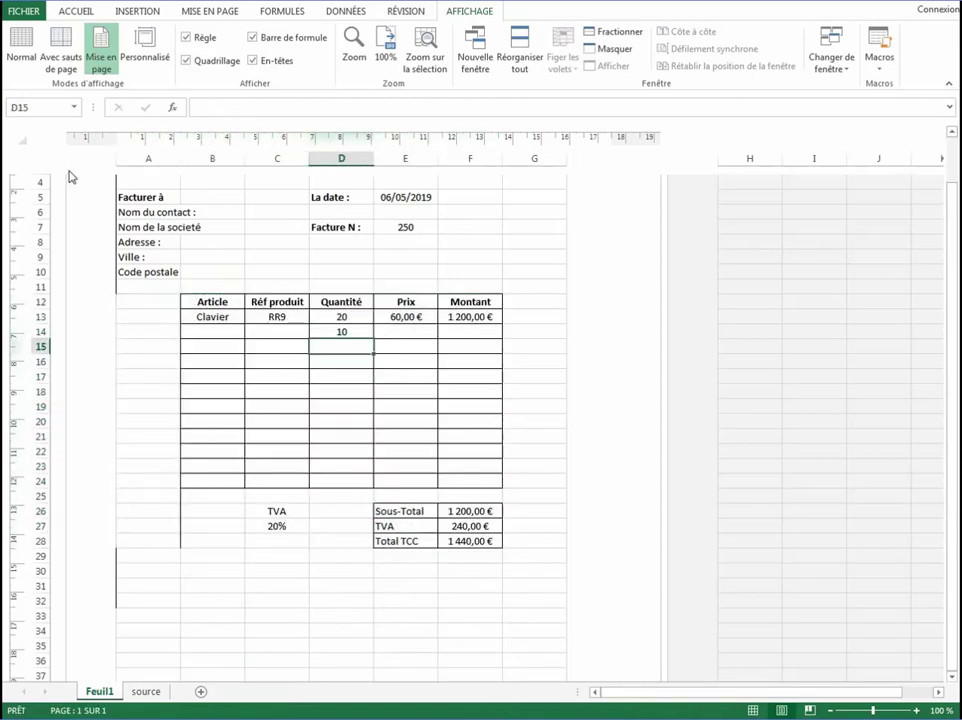
Remove the stray vertical borders along A25:A29 beside the TVA block
{"action": "left_click_drag", "start_coordinate": [195, 497], "coordinate": [142, 567]}
{"action": "left_click", "coordinate": [205, 549]}
{"action": "left_click_drag", "start_coordinate": [205, 549], "coordinate": [142, 495]}
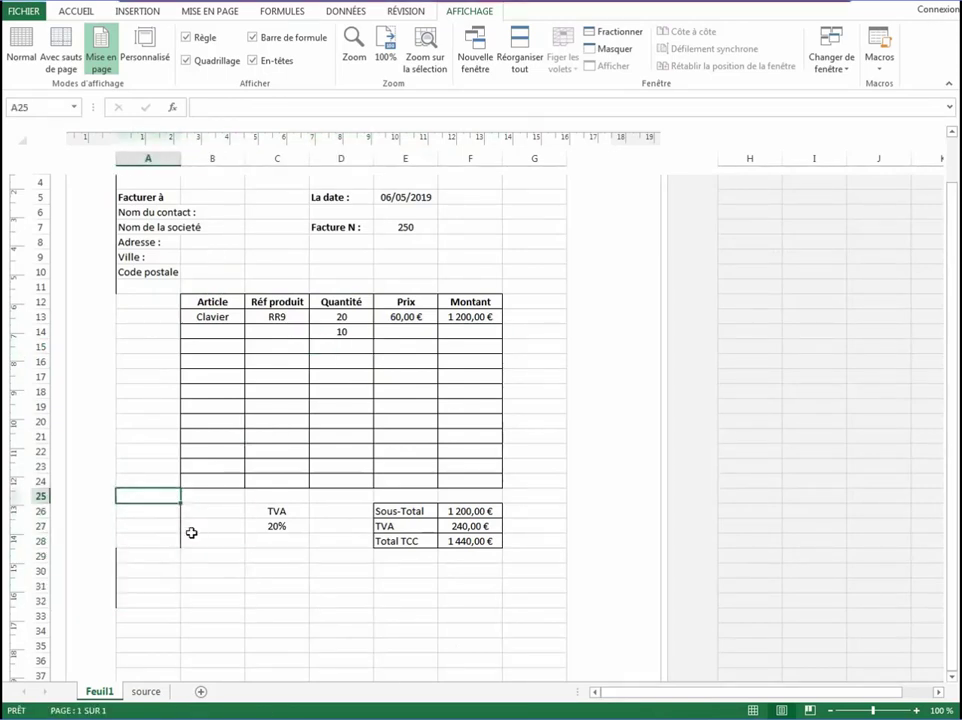
{"action": "left_click", "coordinate": [189, 550]}
{"action": "left_click_drag", "start_coordinate": [161, 556], "coordinate": [161, 496]}
{"action": "left_click", "coordinate": [65, 15]}
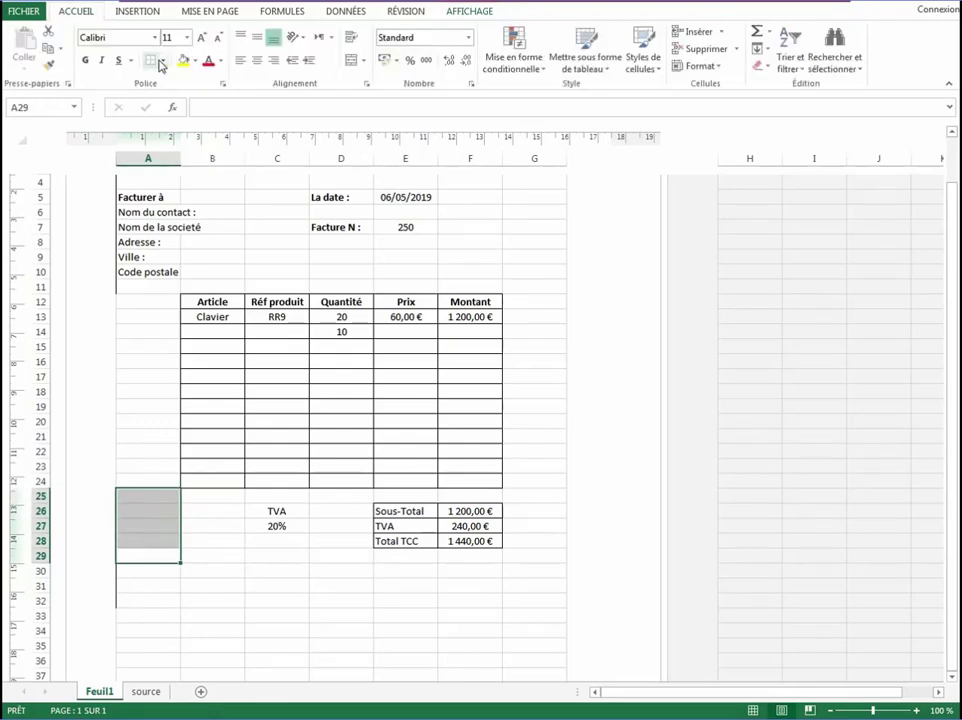
{"action": "left_click", "coordinate": [230, 552]}
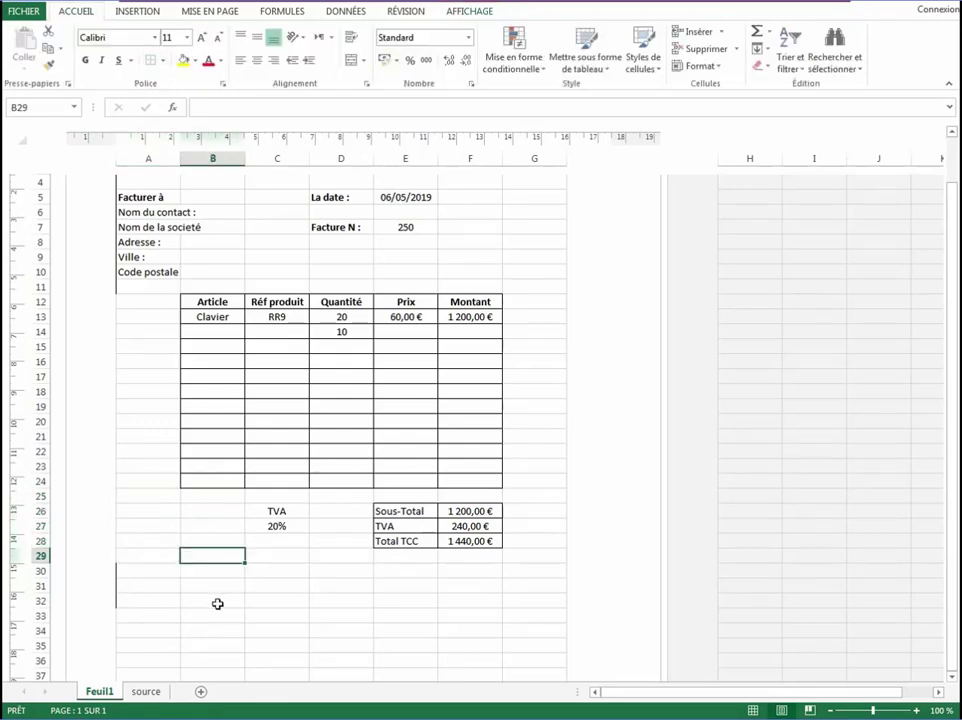
{"action": "left_click_drag", "start_coordinate": [130, 630], "coordinate": [105, 567]}
{"action": "left_click", "coordinate": [159, 390]}
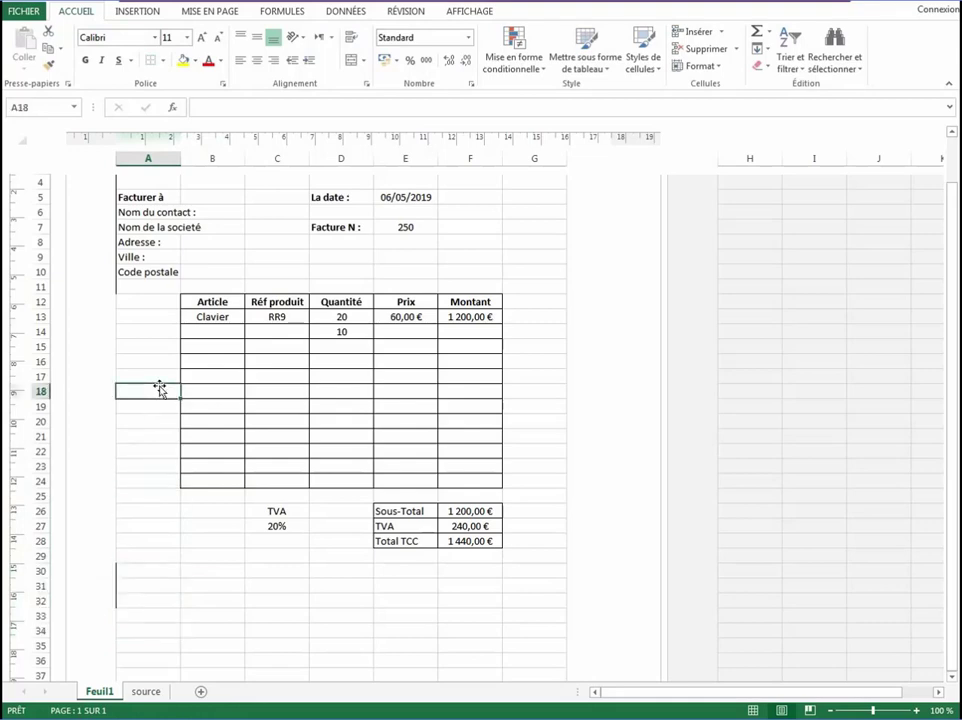
Apply a thick outside border around the full page area A1:G50
{"action": "scroll", "coordinate": [139, 293], "scroll_direction": "up", "scroll_amount": 3}
{"action": "left_click_drag", "start_coordinate": [133, 248], "coordinate": [527, 347]}
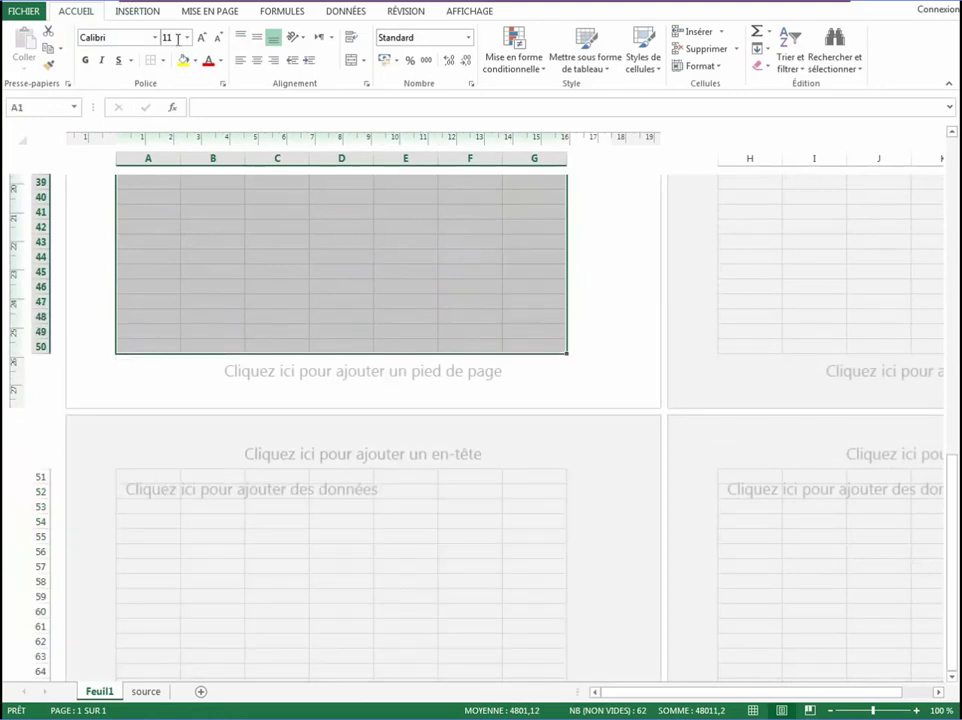
{"action": "key", "text": "ctrl+Home"}
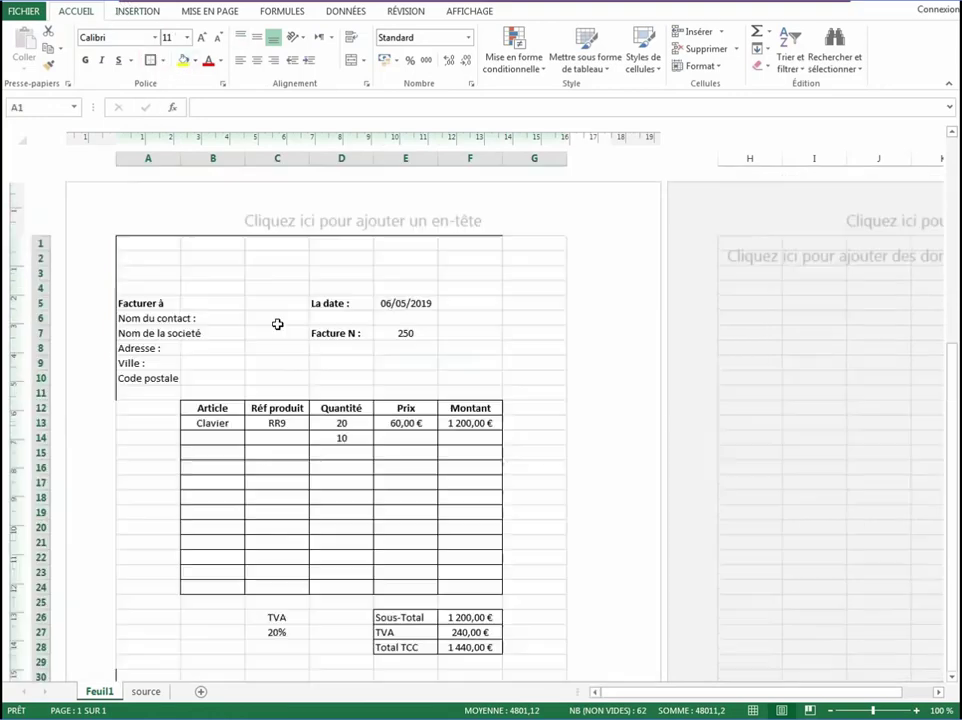
{"action": "left_click", "coordinate": [362, 438]}
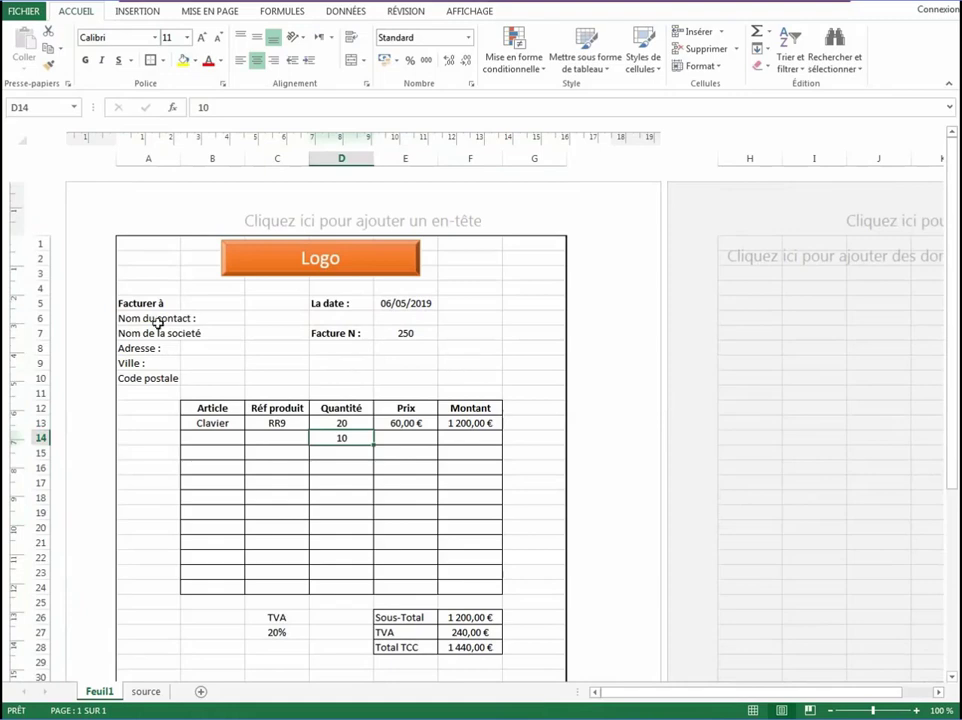
Set the font of the client details block A5:B10 to Times New Roman
{"action": "scroll", "coordinate": [158, 323], "scroll_direction": "down", "scroll_amount": 2}
{"action": "left_click_drag", "start_coordinate": [170, 271], "coordinate": [143, 205]}
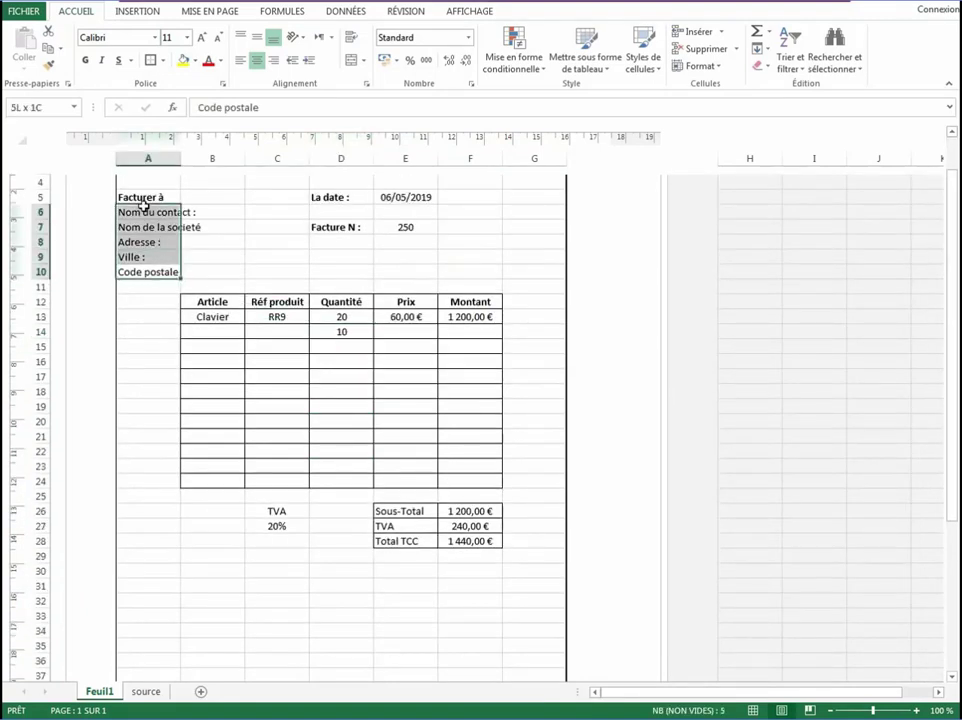
{"action": "left_click_drag", "start_coordinate": [205, 271], "coordinate": [124, 198]}
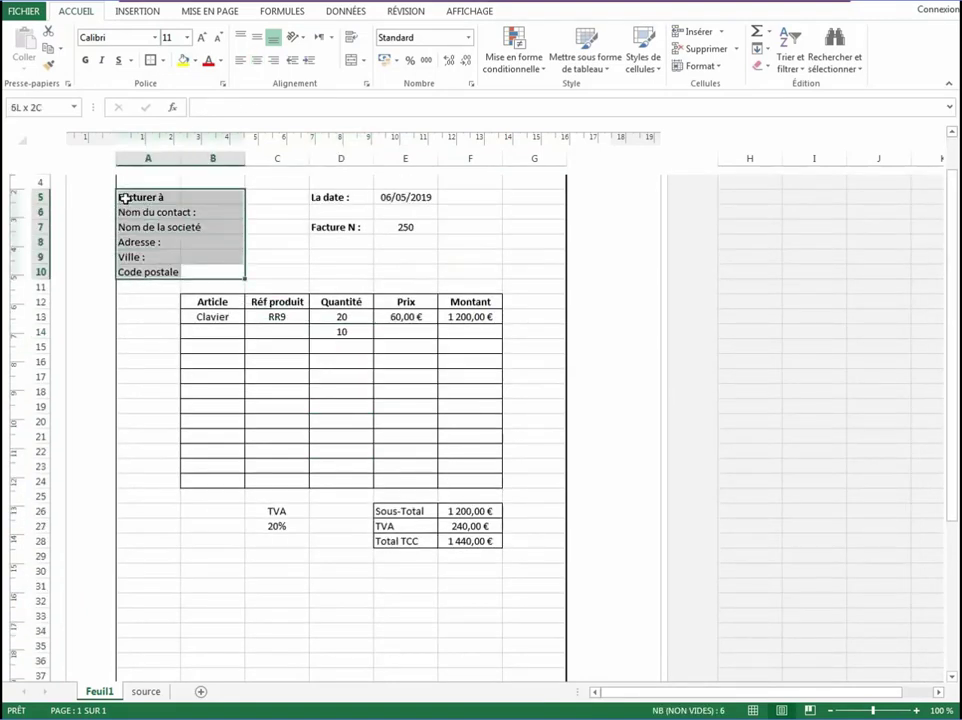
{"action": "left_click", "coordinate": [104, 40]}
{"action": "type", "text": "Times New Roma"}
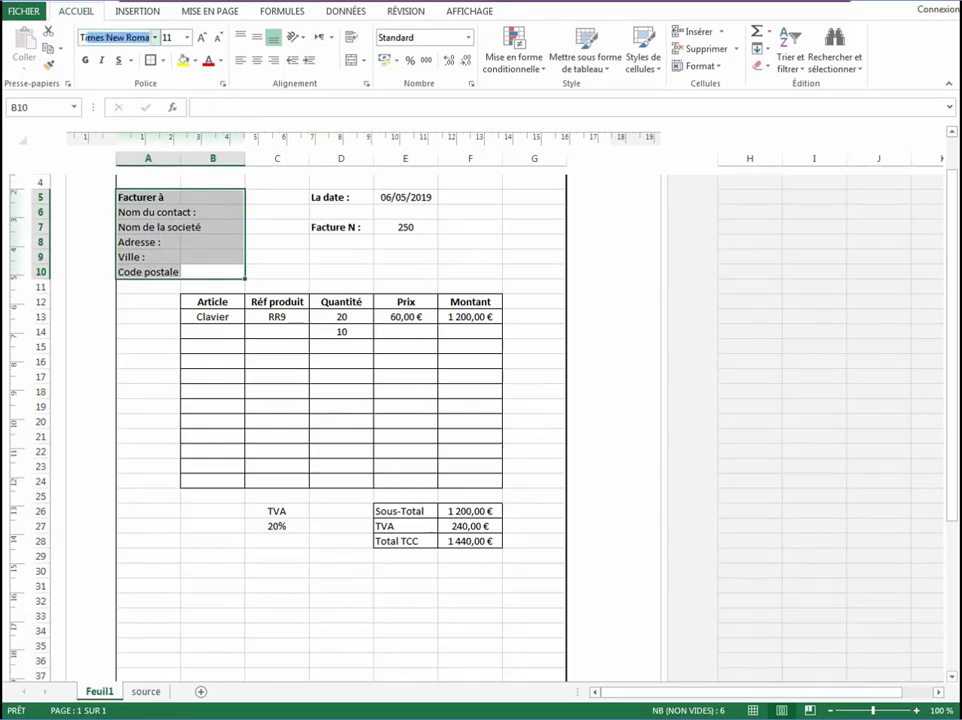
{"action": "key", "text": "Return"}
{"action": "left_click", "coordinate": [323, 508]}
Try to copy the TVA and totals block C26:F30 to C33, and undo the paste
{"action": "scroll", "coordinate": [335, 490], "scroll_direction": "up", "scroll_amount": 1}
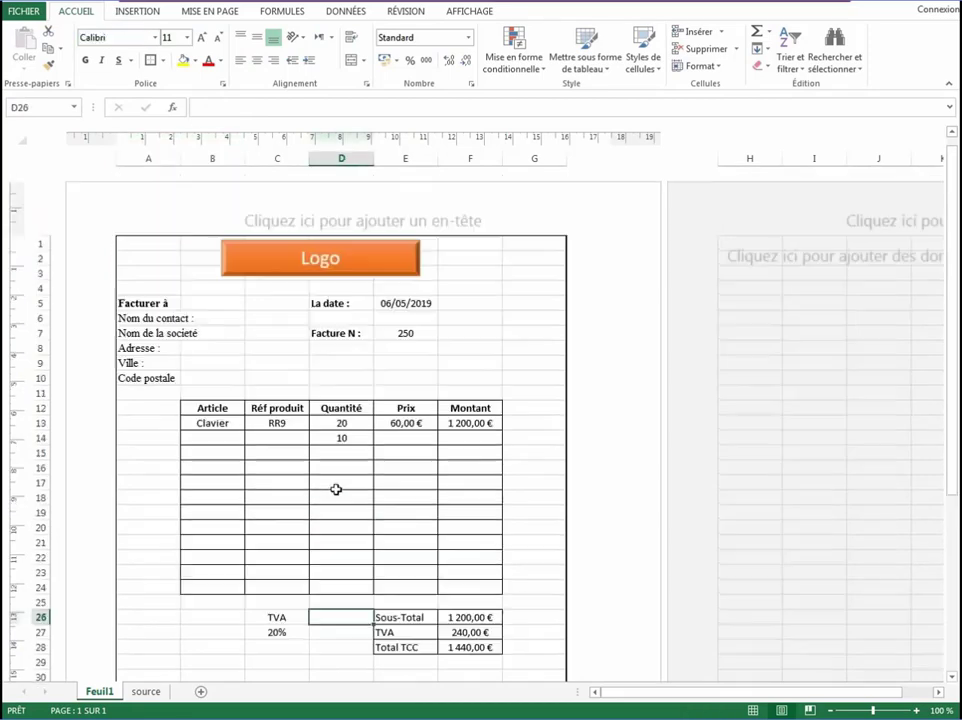
{"action": "scroll", "coordinate": [384, 387], "scroll_direction": "down", "scroll_amount": 6}
{"action": "scroll", "coordinate": [413, 412], "scroll_direction": "down", "scroll_amount": 1}
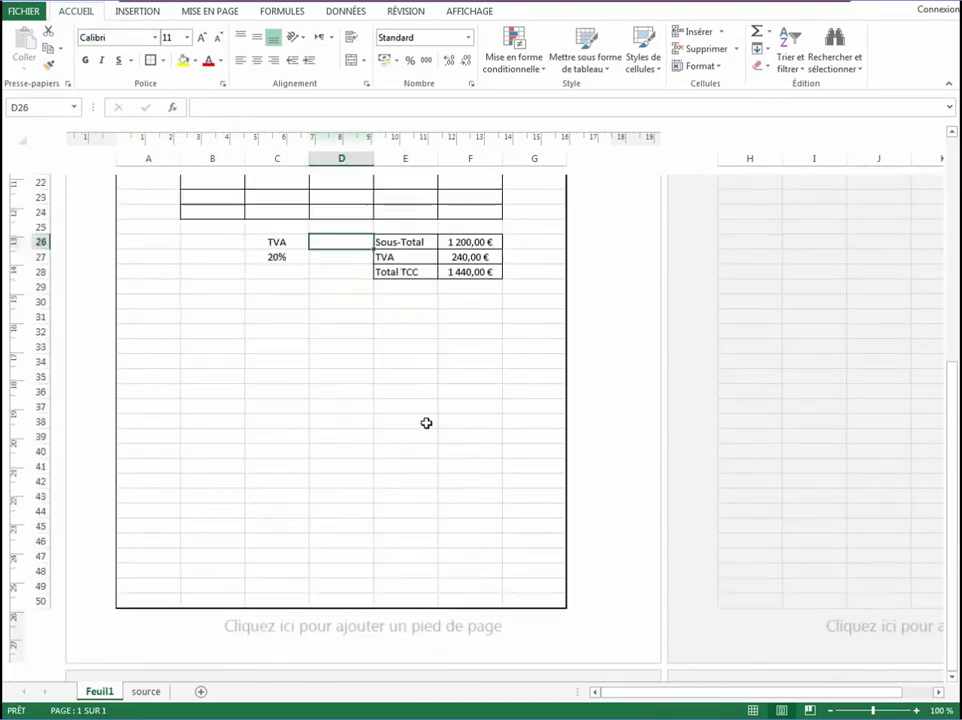
{"action": "scroll", "coordinate": [425, 423], "scroll_direction": "up", "scroll_amount": 3}
{"action": "left_click_drag", "start_coordinate": [509, 421], "coordinate": [275, 378]}
{"action": "left_click", "coordinate": [420, 437]}
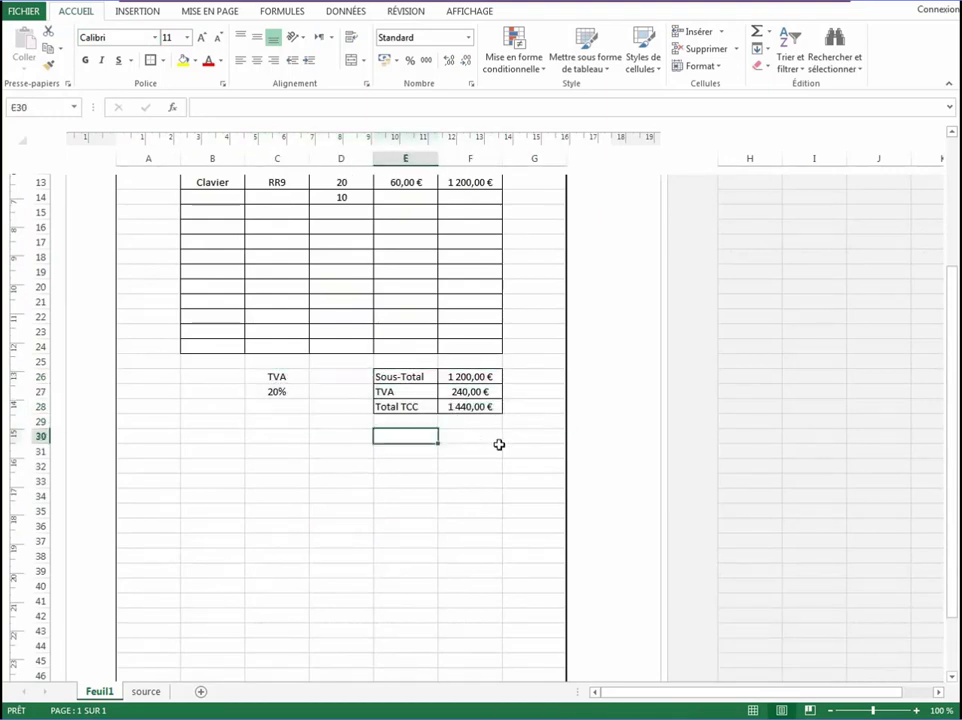
{"action": "left_click_drag", "start_coordinate": [530, 437], "coordinate": [427, 401]}
{"action": "left_click", "coordinate": [476, 462]}
{"action": "left_click", "coordinate": [452, 440]}
{"action": "left_click_drag", "start_coordinate": [470, 437], "coordinate": [272, 375]}
{"action": "key", "text": "ctrl+c"}
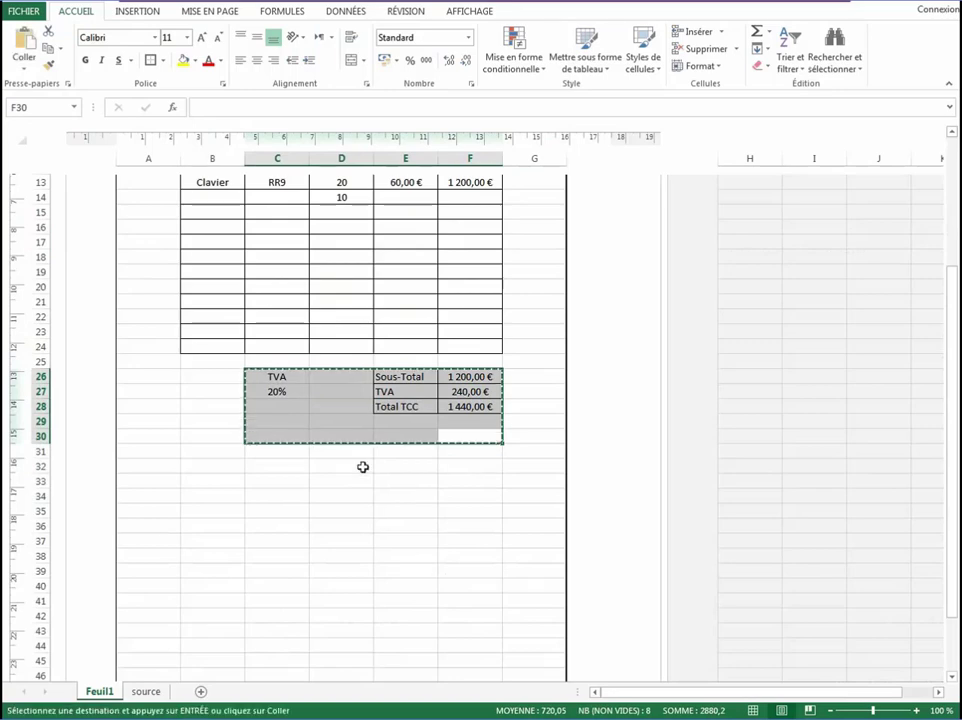
{"action": "left_click", "coordinate": [270, 480]}
{"action": "key", "text": "ctrl+v"}
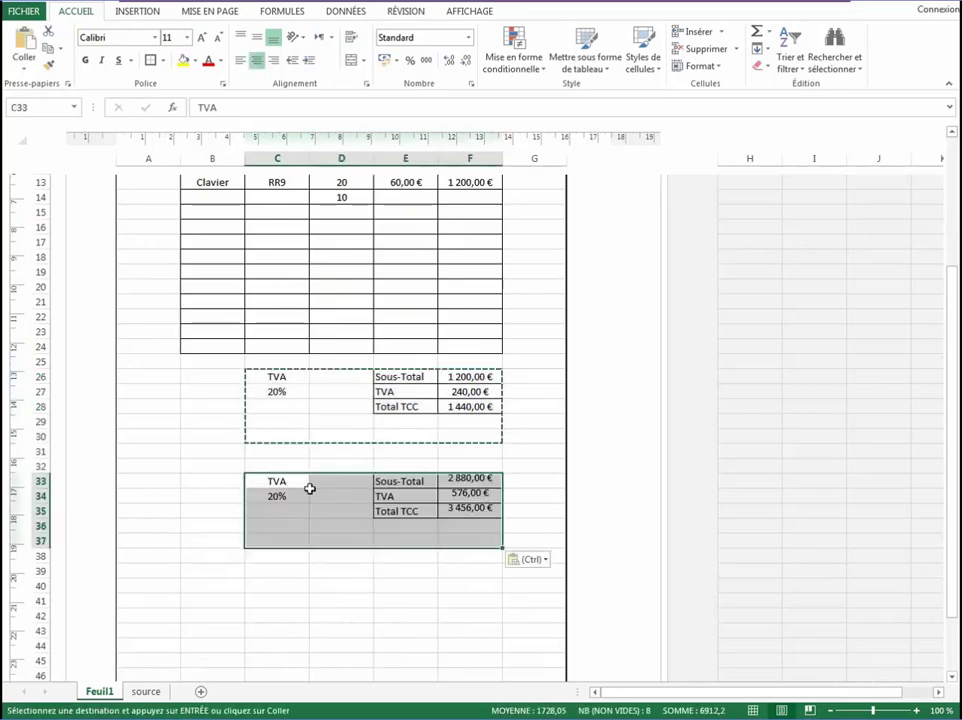
{"action": "left_click", "coordinate": [352, 491]}
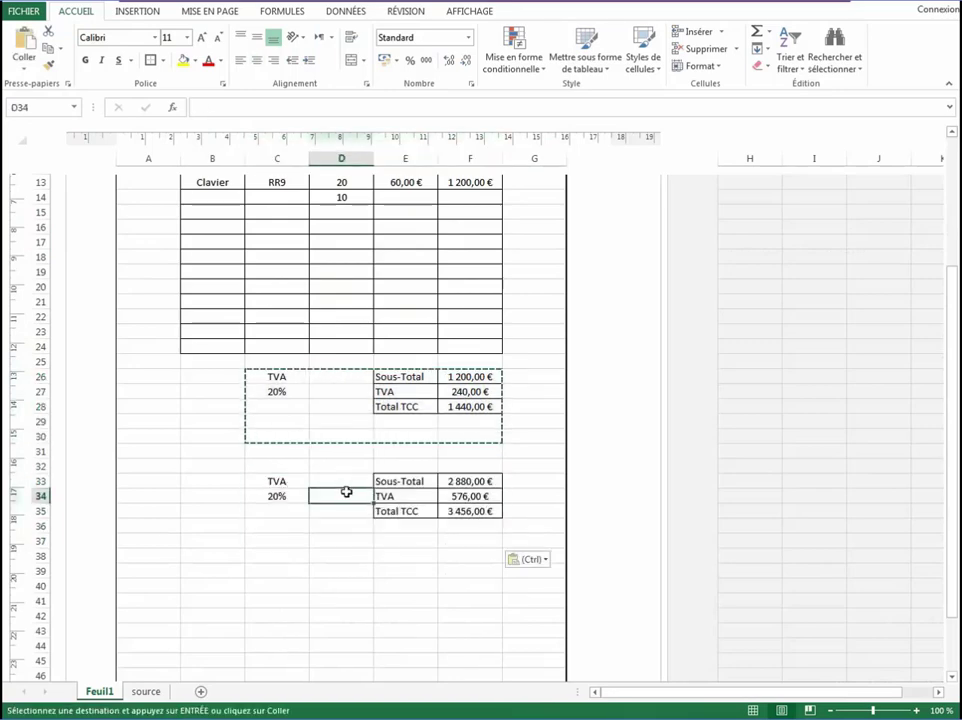
{"action": "key", "text": "ctrl+z"}
Move the TVA and totals block C26:F28 down so it starts in C33
{"action": "key", "text": "ctrl+c"}
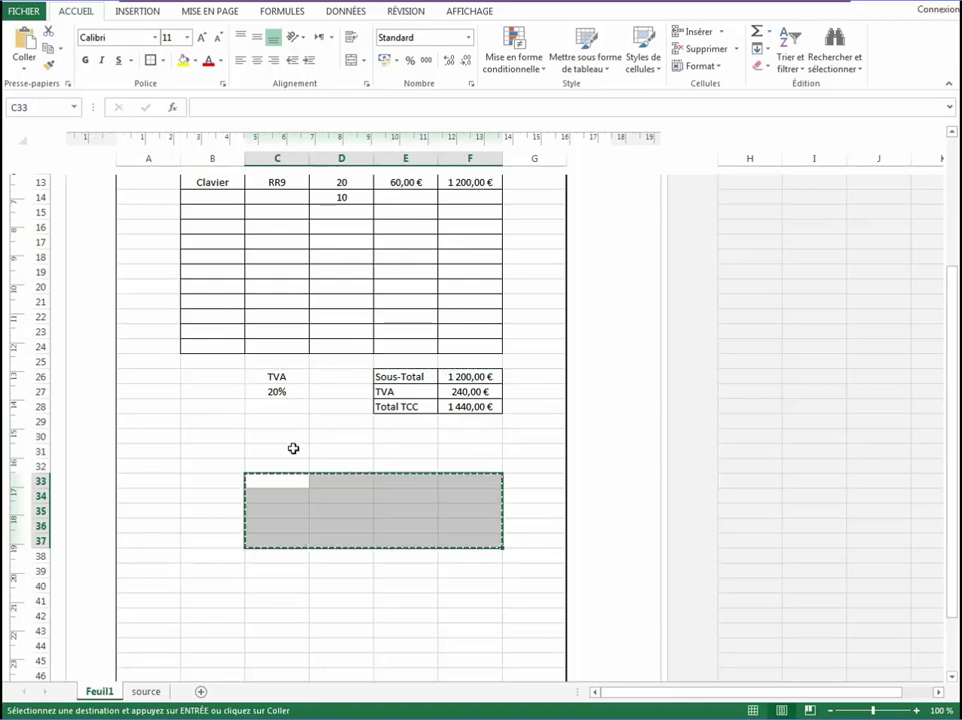
{"action": "left_click", "coordinate": [274, 380]}
{"action": "left_click", "coordinate": [451, 402], "text": "shift"}
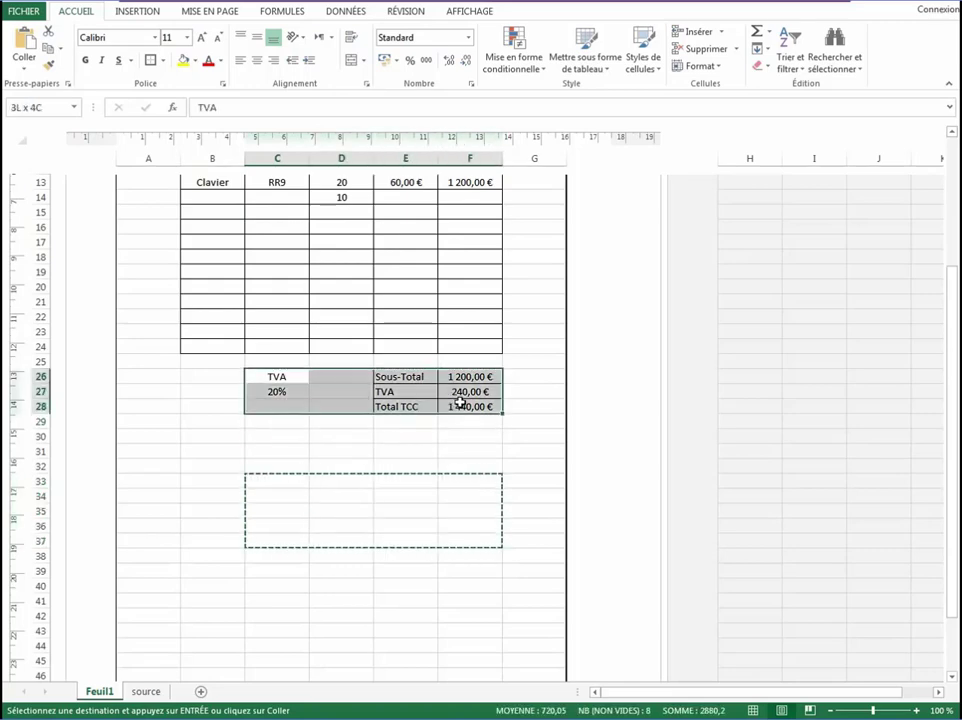
{"action": "key", "text": "ctrl+c"}
{"action": "left_click", "coordinate": [279, 481]}
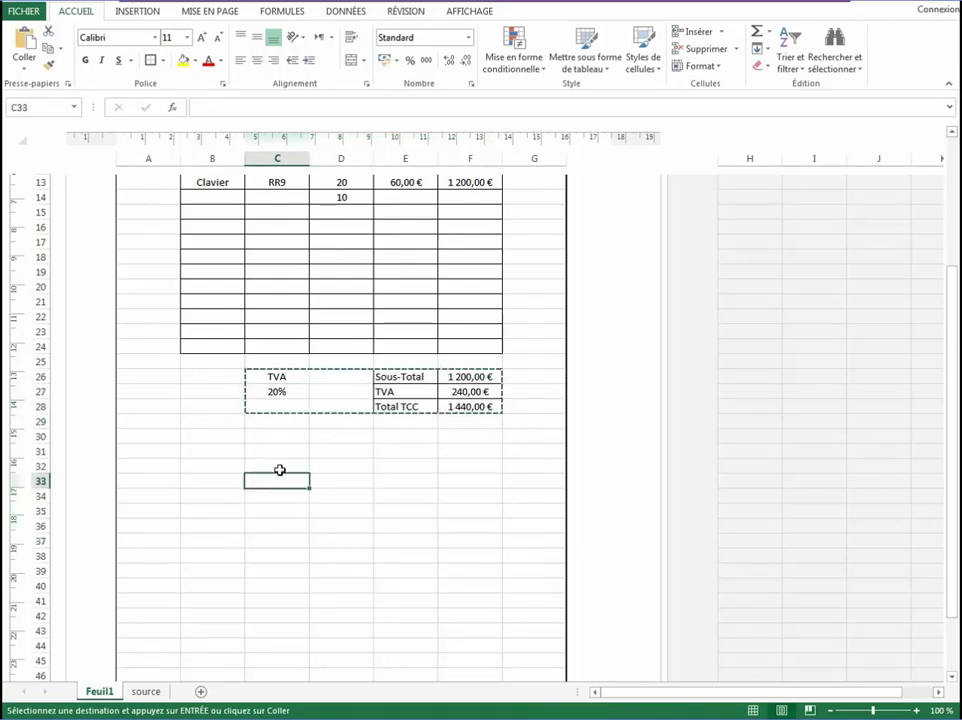
{"action": "key", "text": "ctrl+v"}
{"action": "left_click", "coordinate": [341, 540]}
Move the article table B12:F24 down two rows so it starts in B14
{"action": "scroll", "coordinate": [314, 449], "scroll_direction": "up", "scroll_amount": 2}
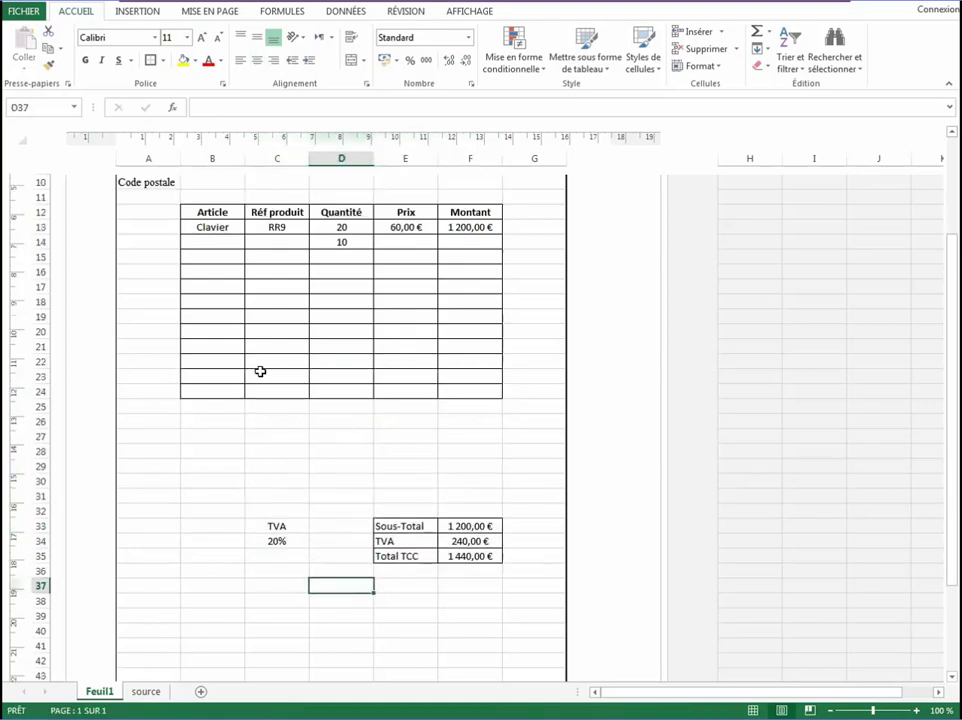
{"action": "left_click_drag", "start_coordinate": [203, 262], "coordinate": [457, 447]}
{"action": "key", "text": "ctrl+c"}
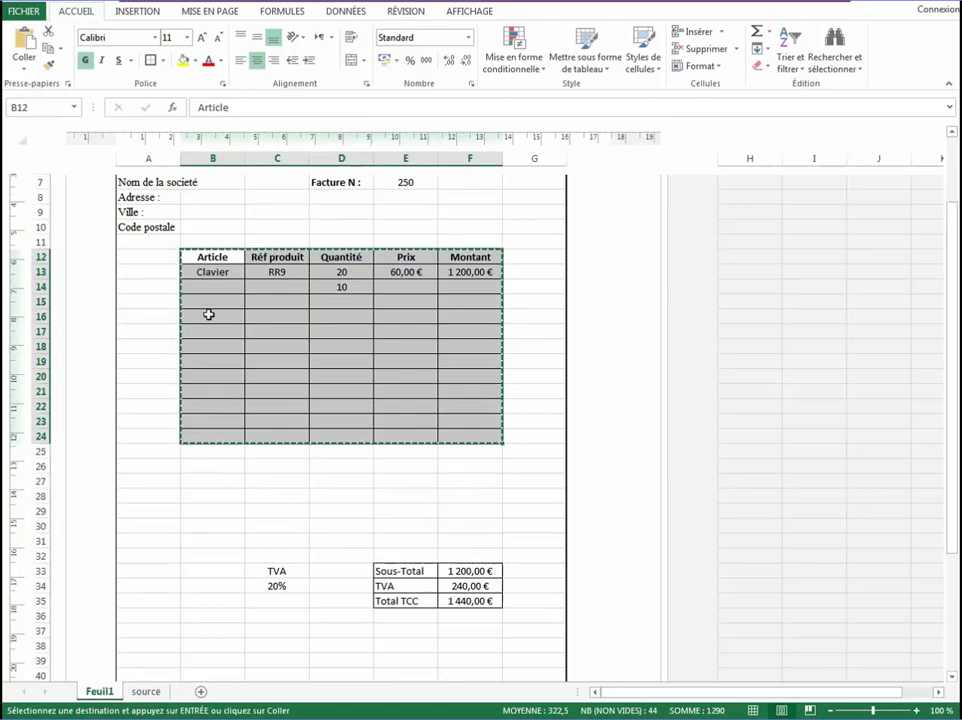
{"action": "left_click", "coordinate": [209, 289]}
{"action": "key", "text": "Escape"}
{"action": "left_click", "coordinate": [316, 509]}
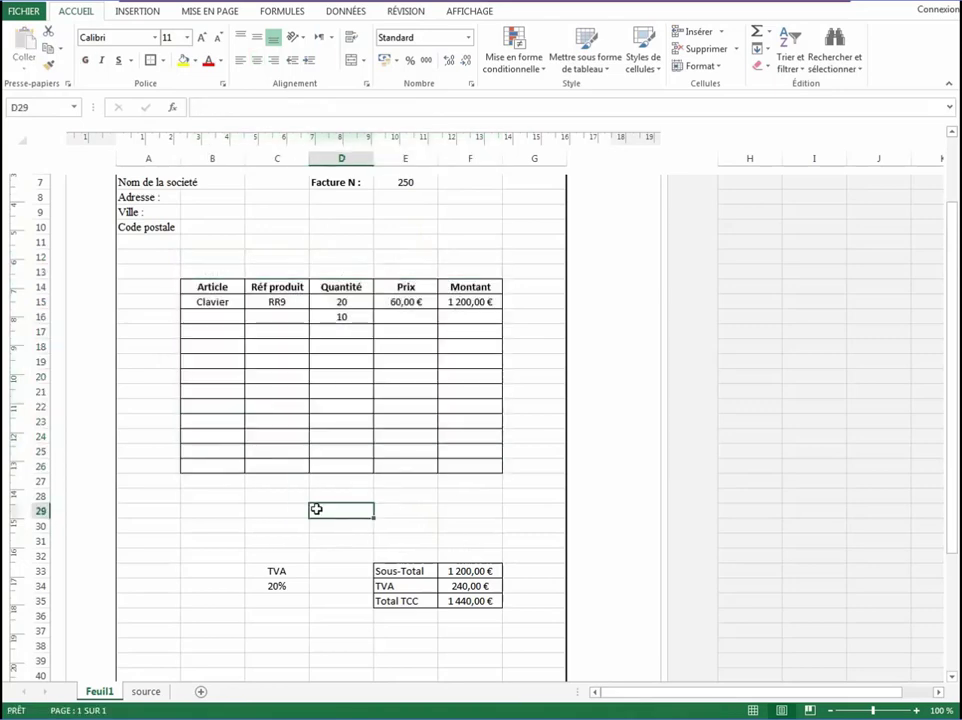
Check the rearranged invoice layout and display its print preview
{"action": "scroll", "coordinate": [320, 512], "scroll_direction": "down", "scroll_amount": 8}
{"action": "scroll", "coordinate": [333, 517], "scroll_direction": "up", "scroll_amount": 10}
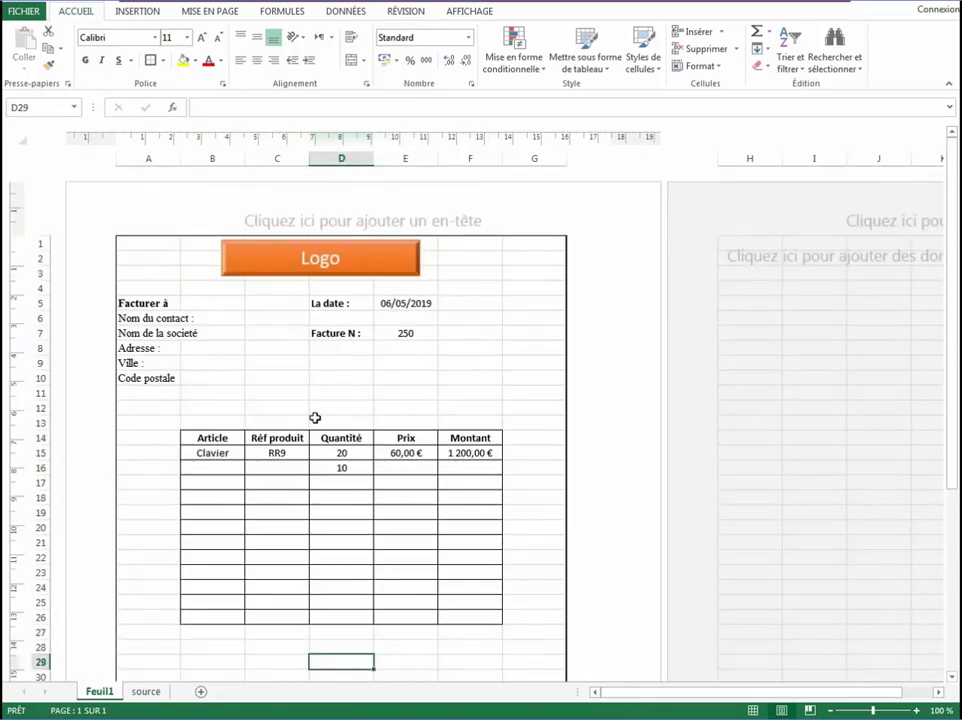
{"action": "left_click", "coordinate": [24, 12]}
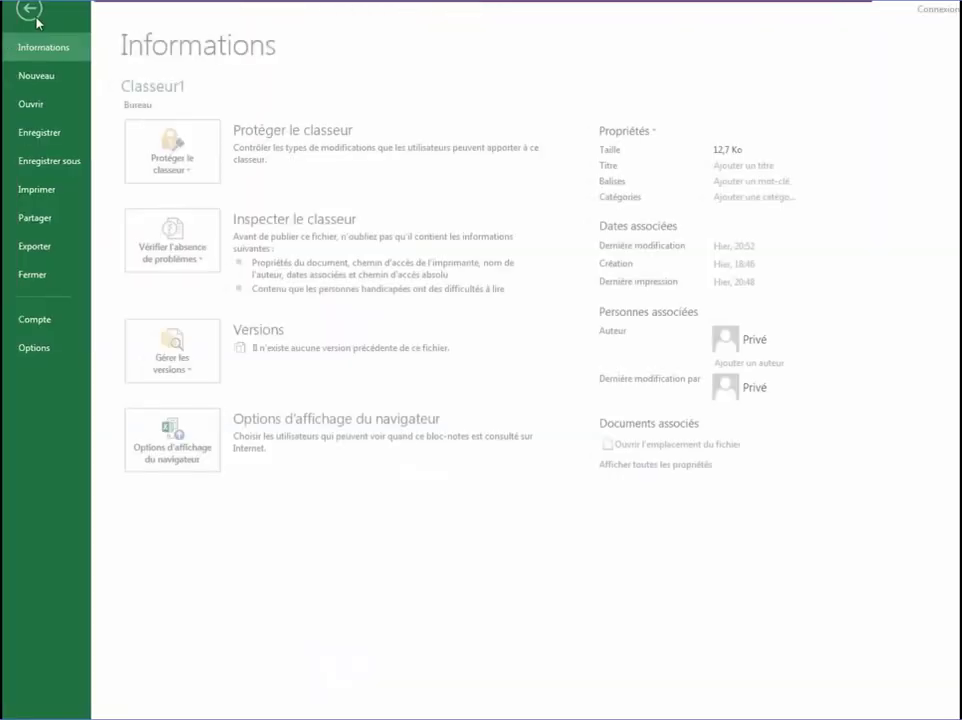
{"action": "left_click", "coordinate": [54, 198]}
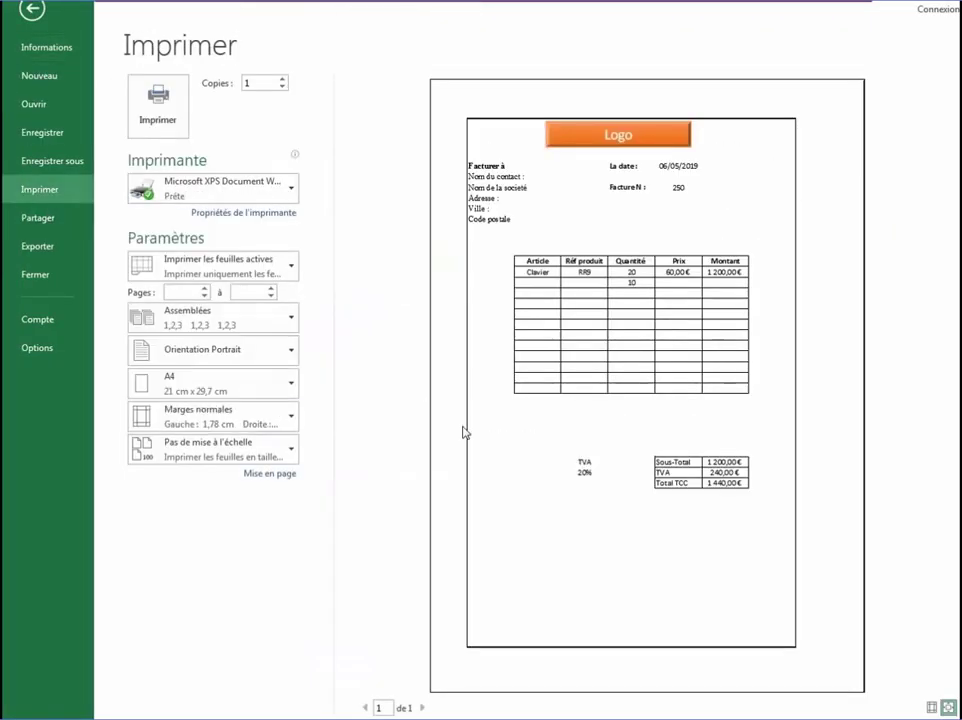